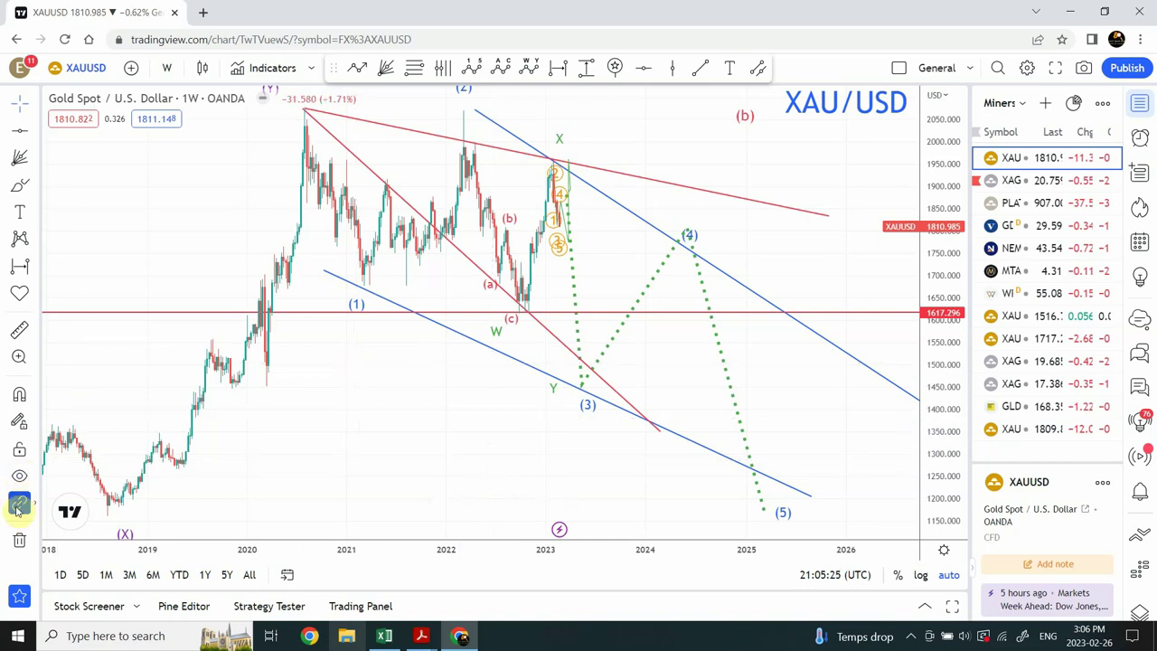
# Hide all drawings and bring the long-term weekly gold price history since the mid-1990s into view
pyautogui.click(20, 477)
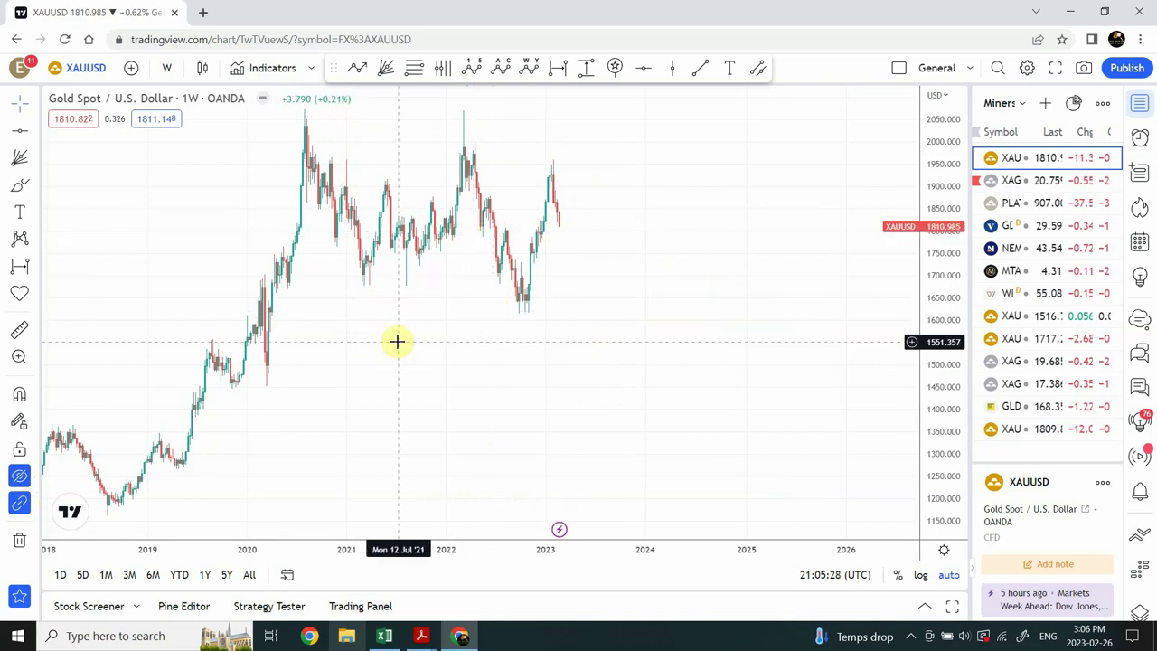
pyautogui.click(439, 506)
pyautogui.click(439, 505)
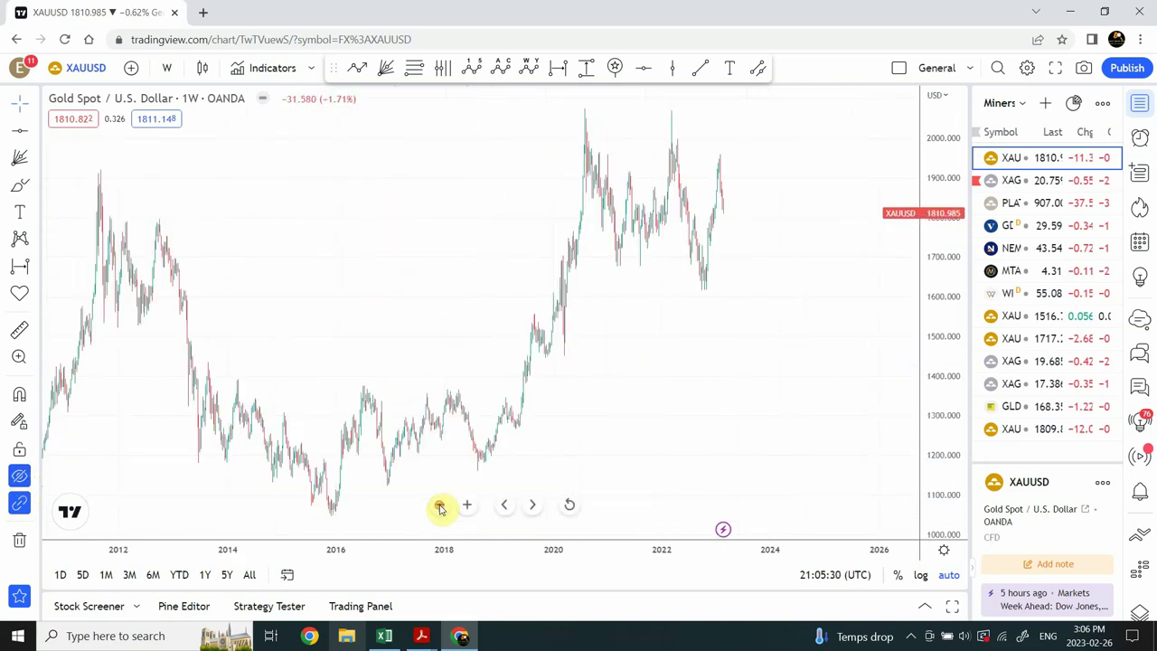
pyautogui.click(439, 505)
pyautogui.click(439, 506)
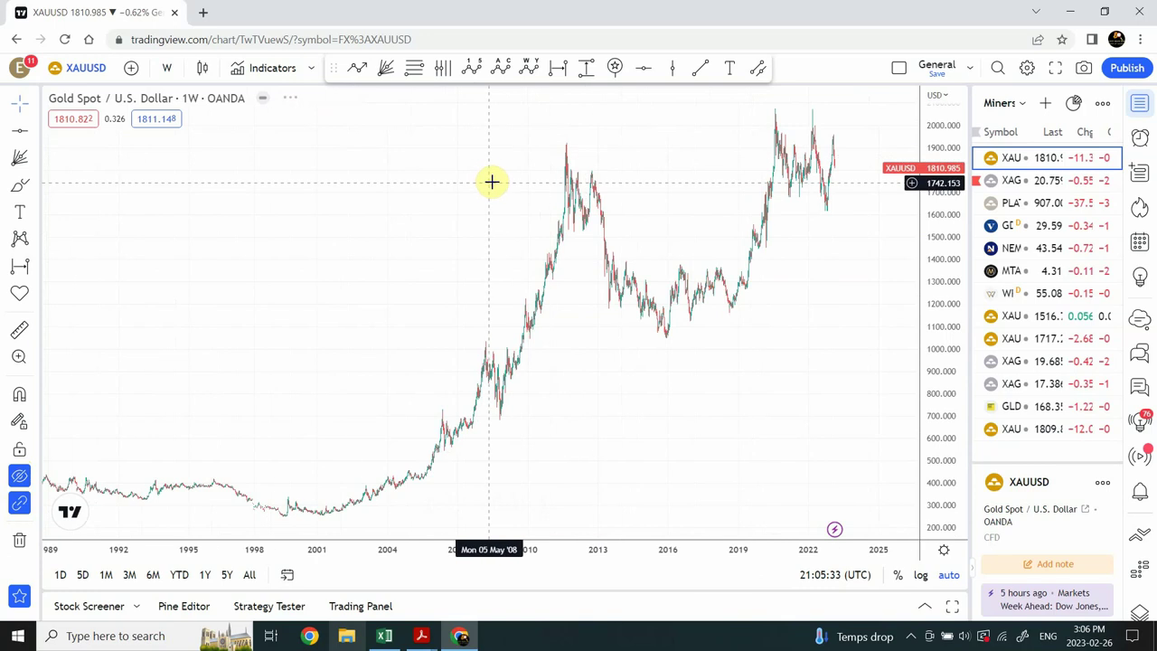
pyautogui.moveTo(493, 182); pyautogui.dragTo(344, 193)
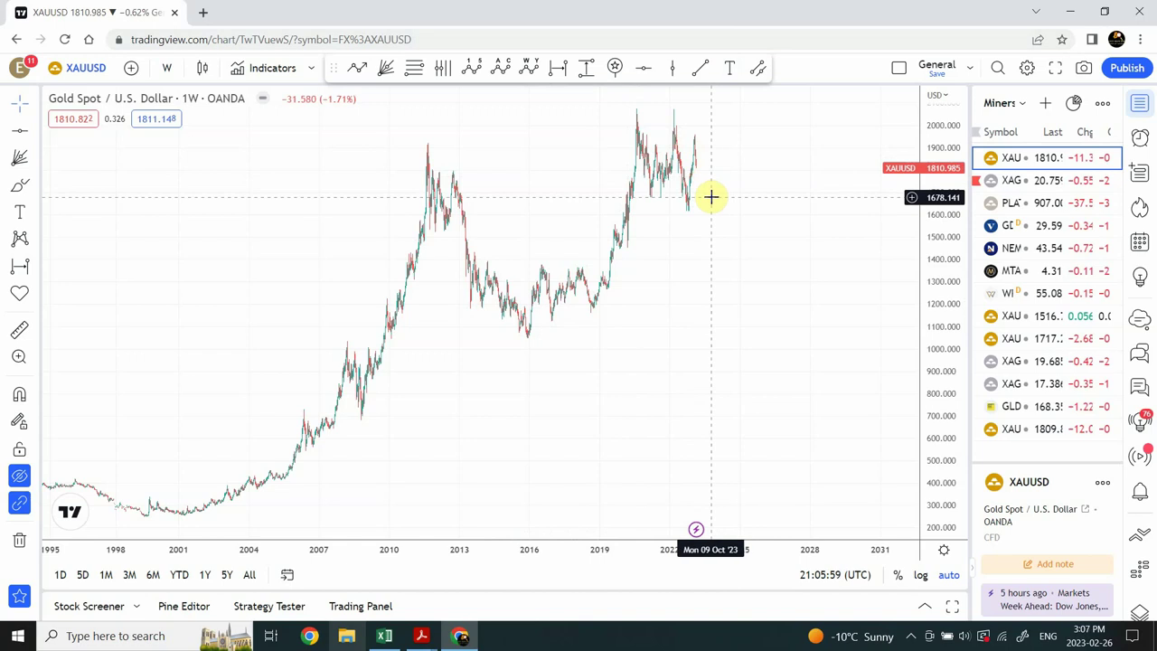
# Set the chart to the 1-day interval and examine the price action from mid-2021 to February 2023
pyautogui.click(166, 67)
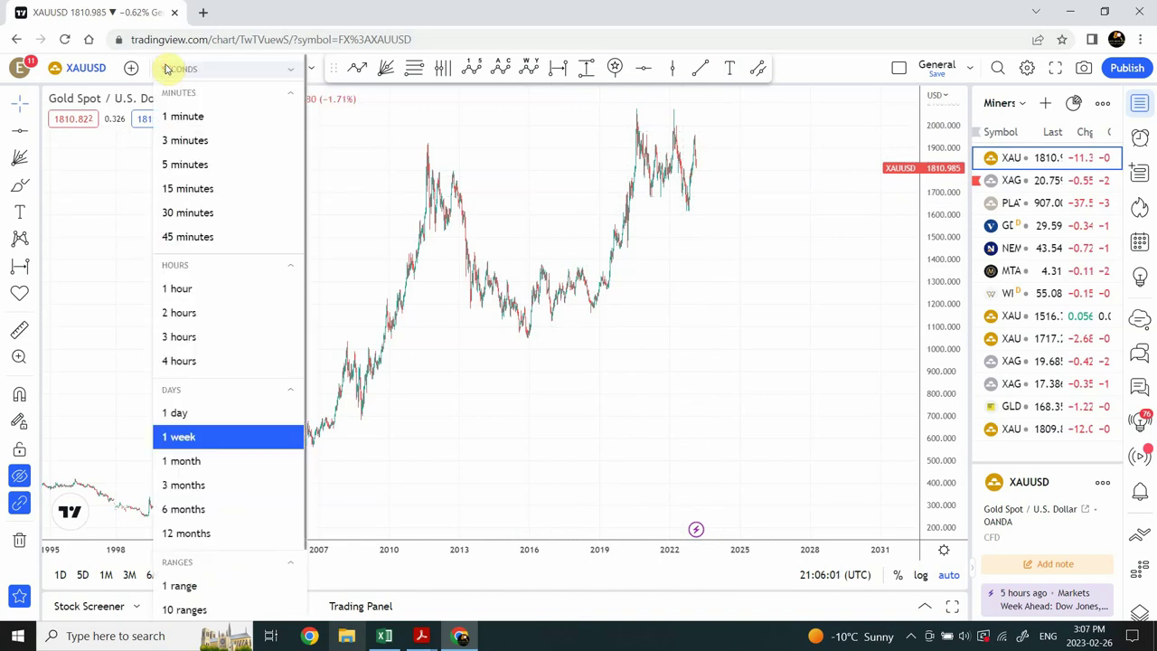
pyautogui.click(190, 414)
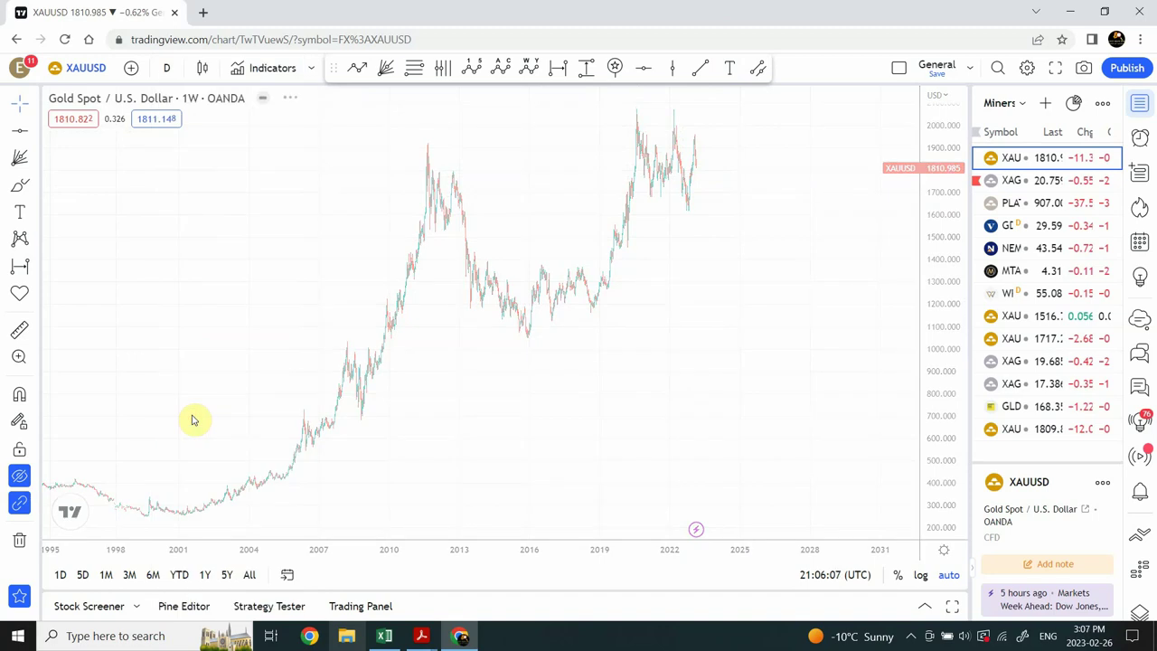
pyautogui.click(168, 70)
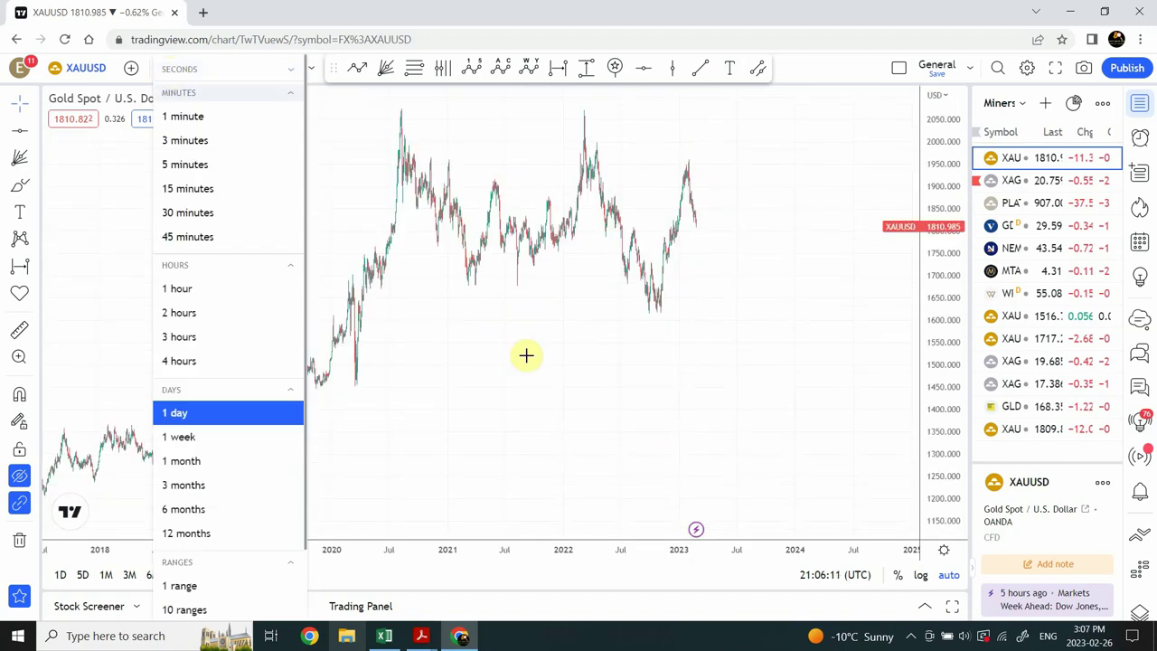
pyautogui.click(522, 413)
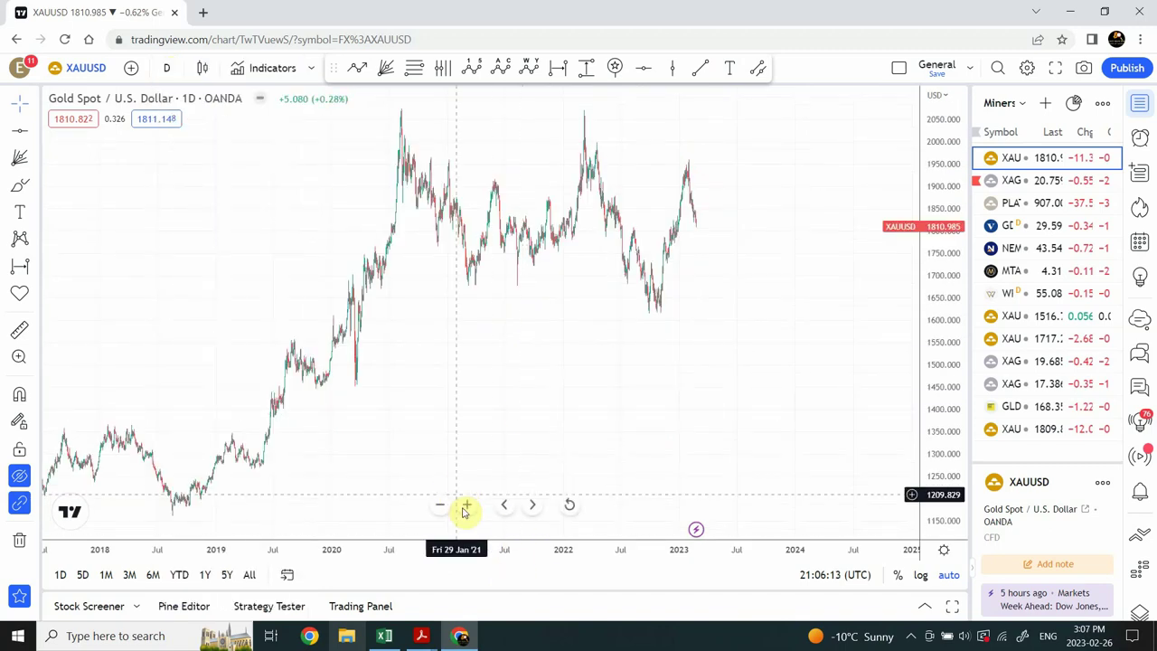
pyautogui.click(465, 508)
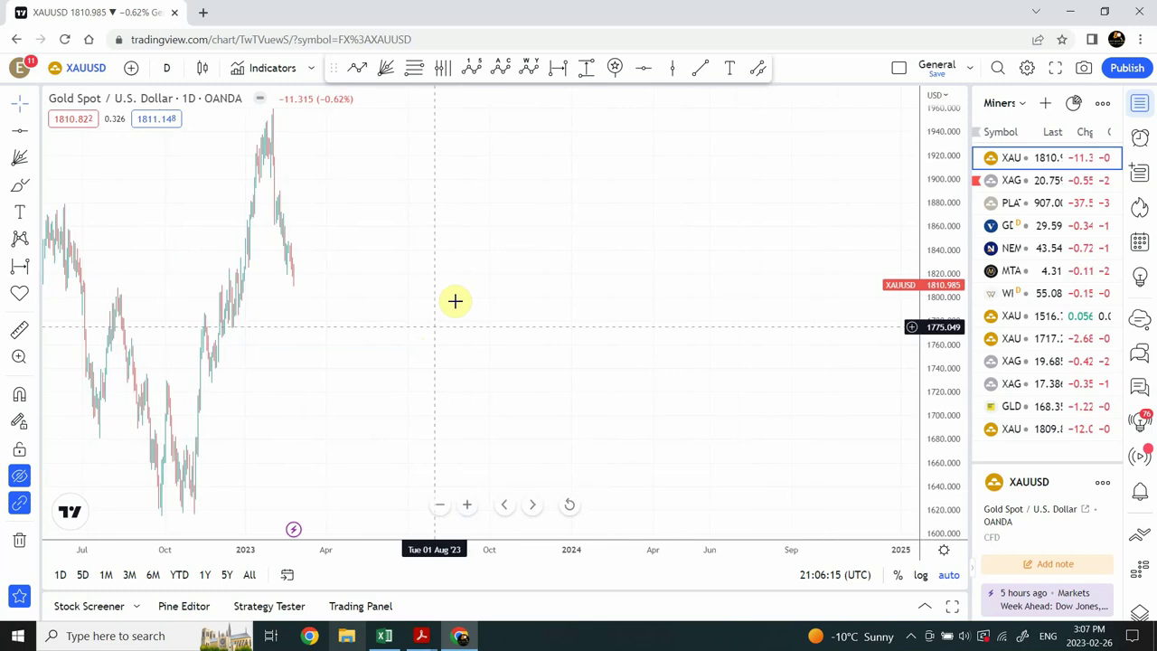
pyautogui.moveTo(480, 300); pyautogui.dragTo(773, 354)
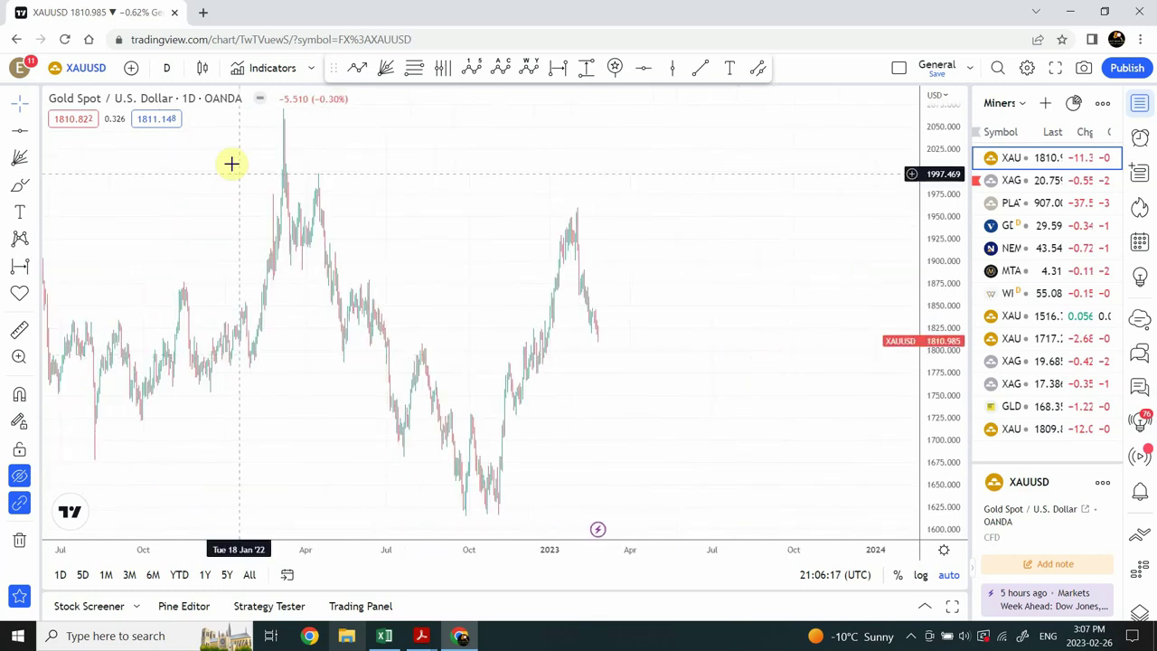
# Set the chart to the 1-hour interval and examine the rise from December 2022 and the February 2023 decline
pyautogui.click(171, 70)
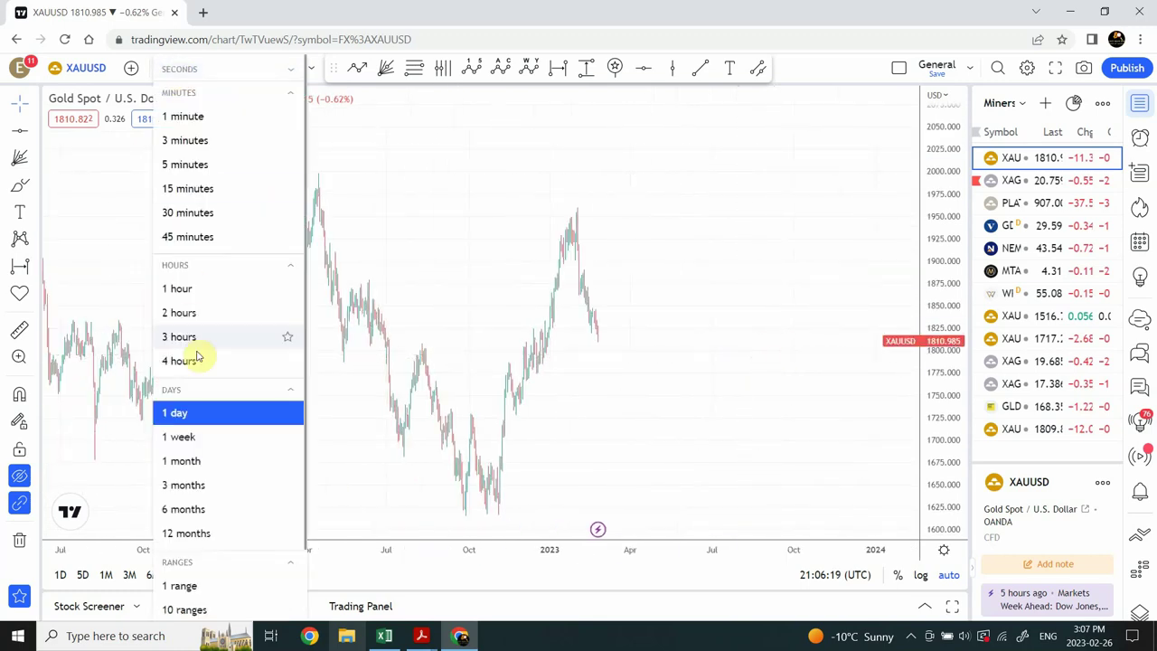
pyautogui.click(207, 288)
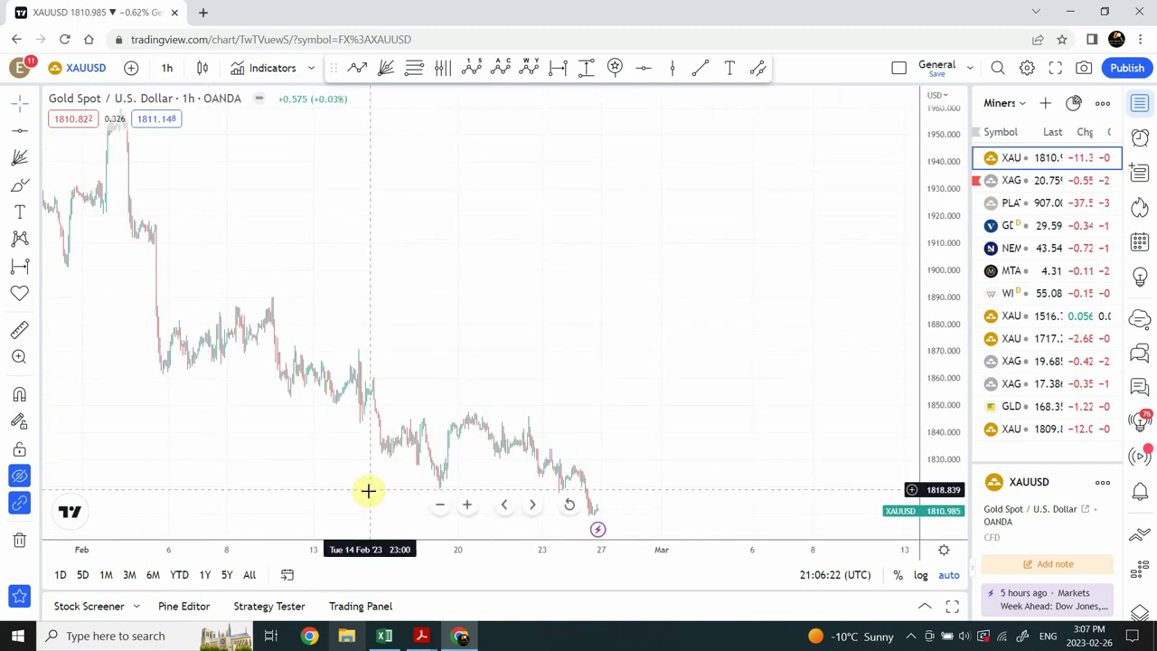
pyautogui.click(439, 504)
pyautogui.click(440, 505)
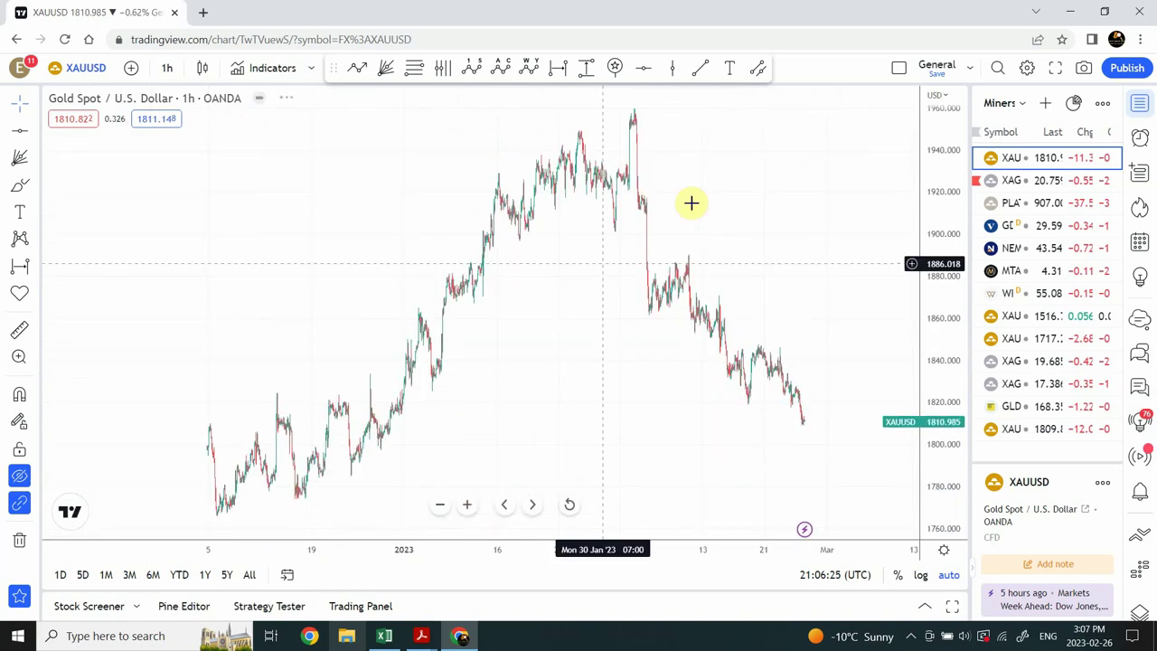
pyautogui.hscroll(3, 651, 167)
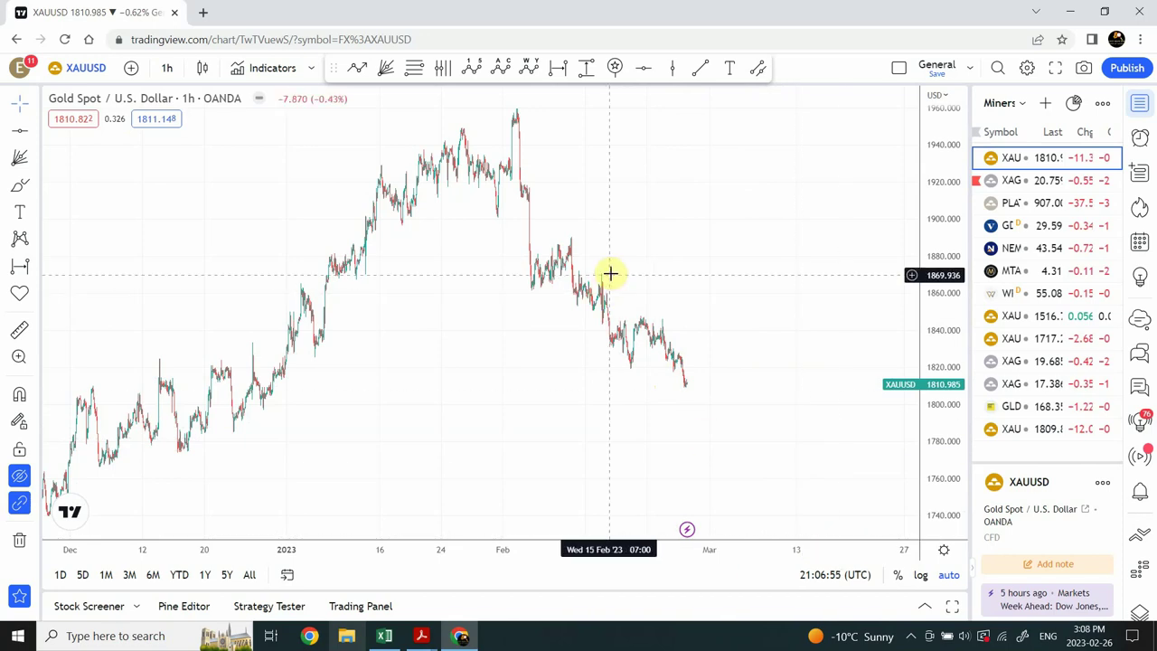
# Show the hidden drawings again and view the wave count and projected path on the 1-day interval
pyautogui.click(19, 476)
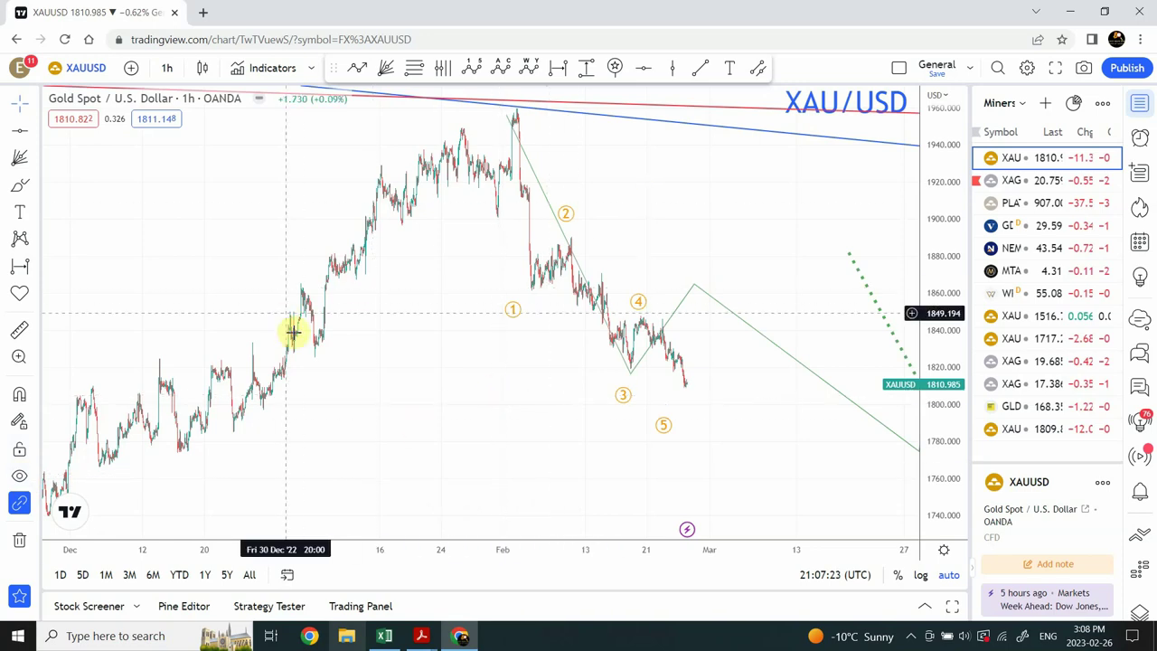
pyautogui.click(442, 506)
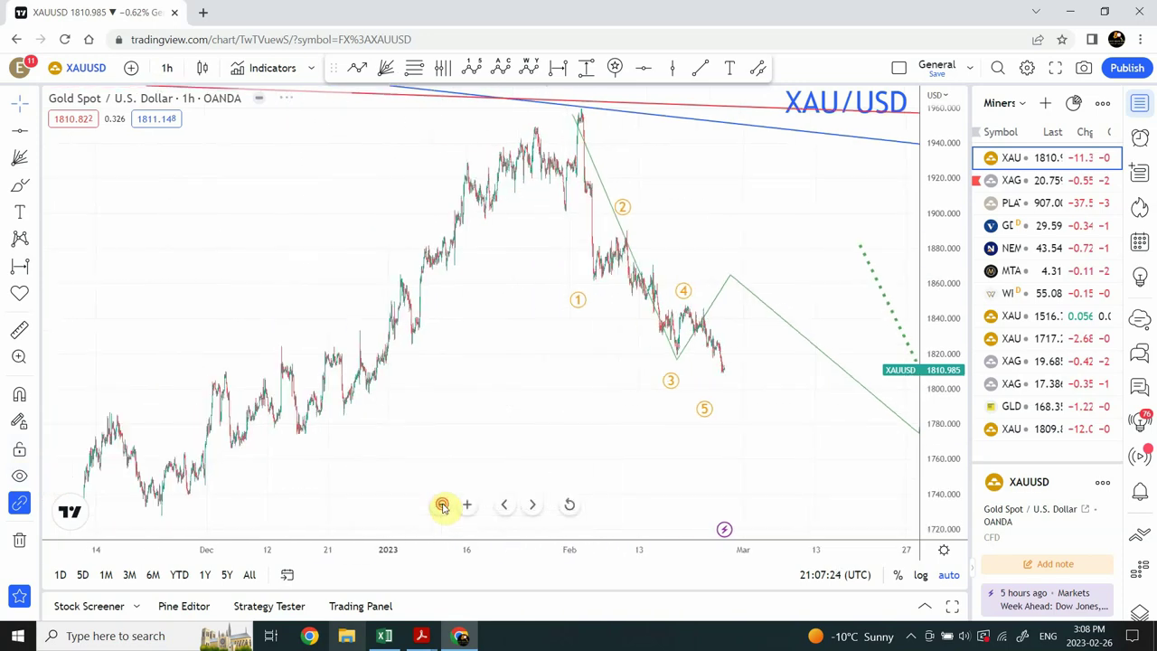
pyautogui.click(168, 72)
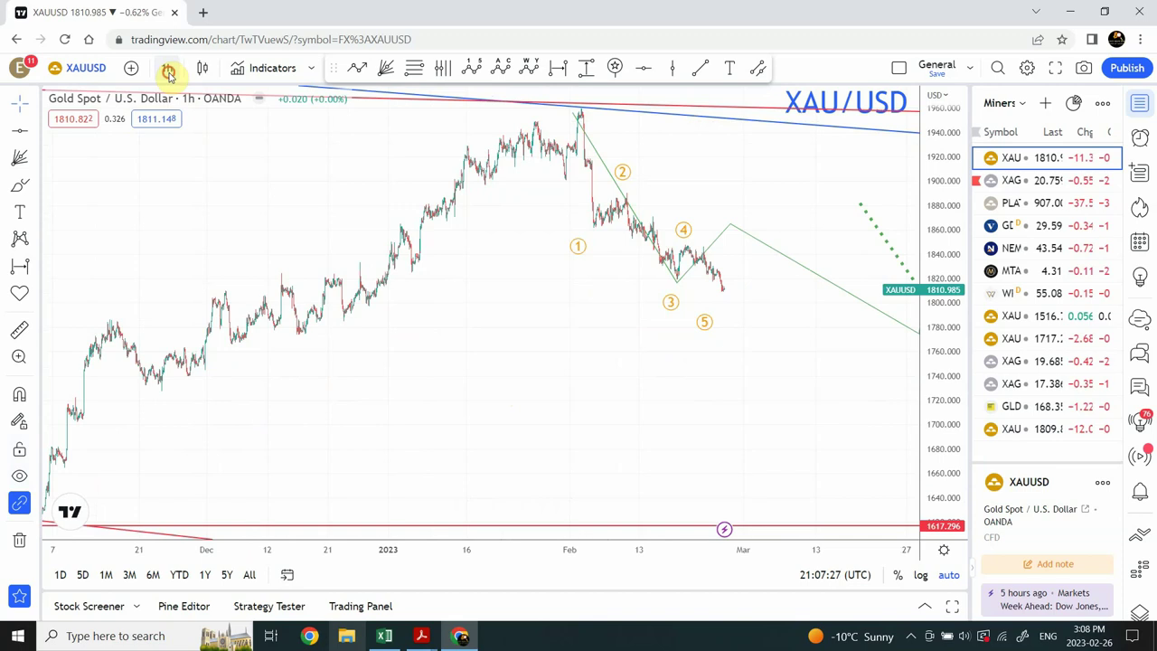
pyautogui.click(168, 73)
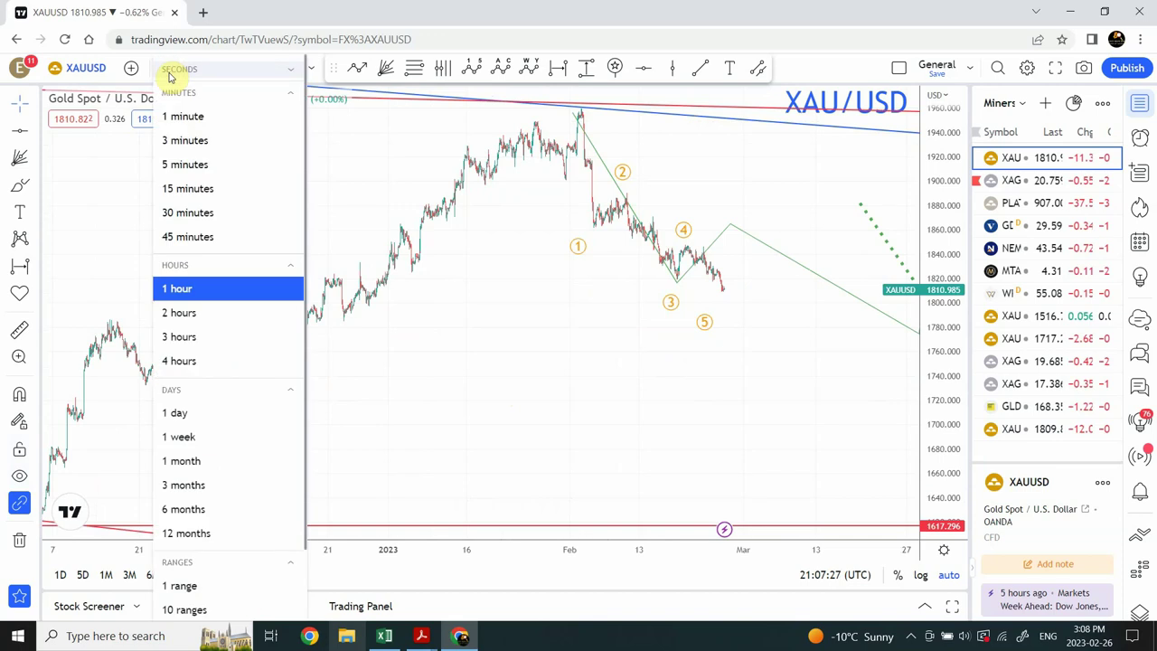
pyautogui.click(200, 414)
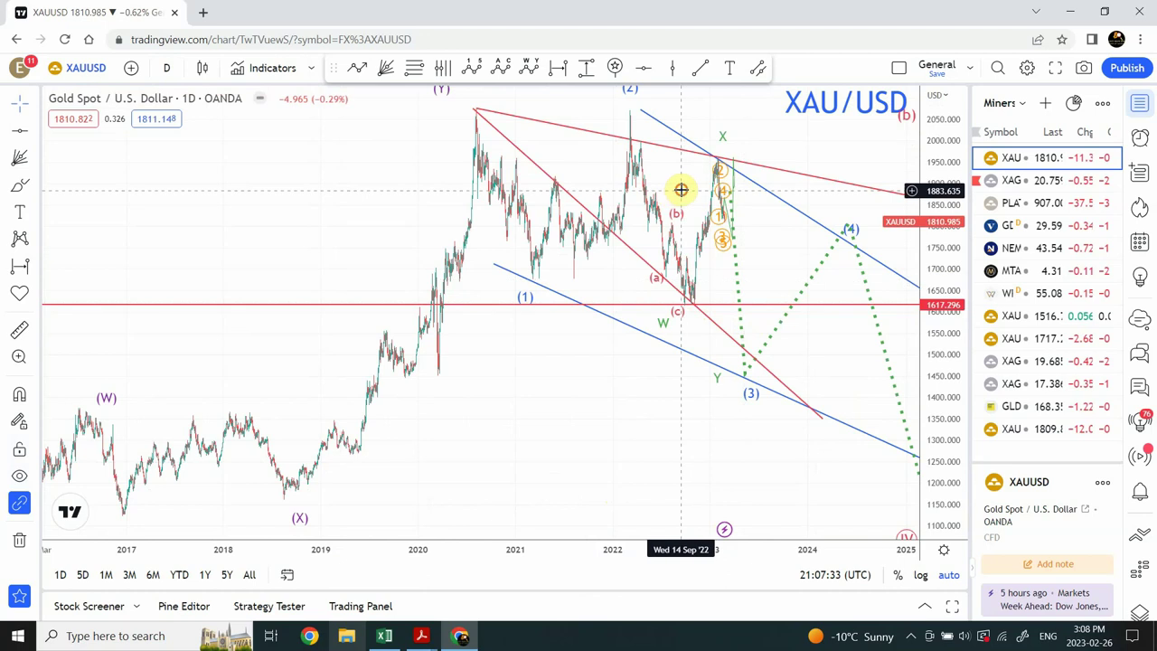
pyautogui.moveTo(681, 189); pyautogui.dragTo(473, 207)
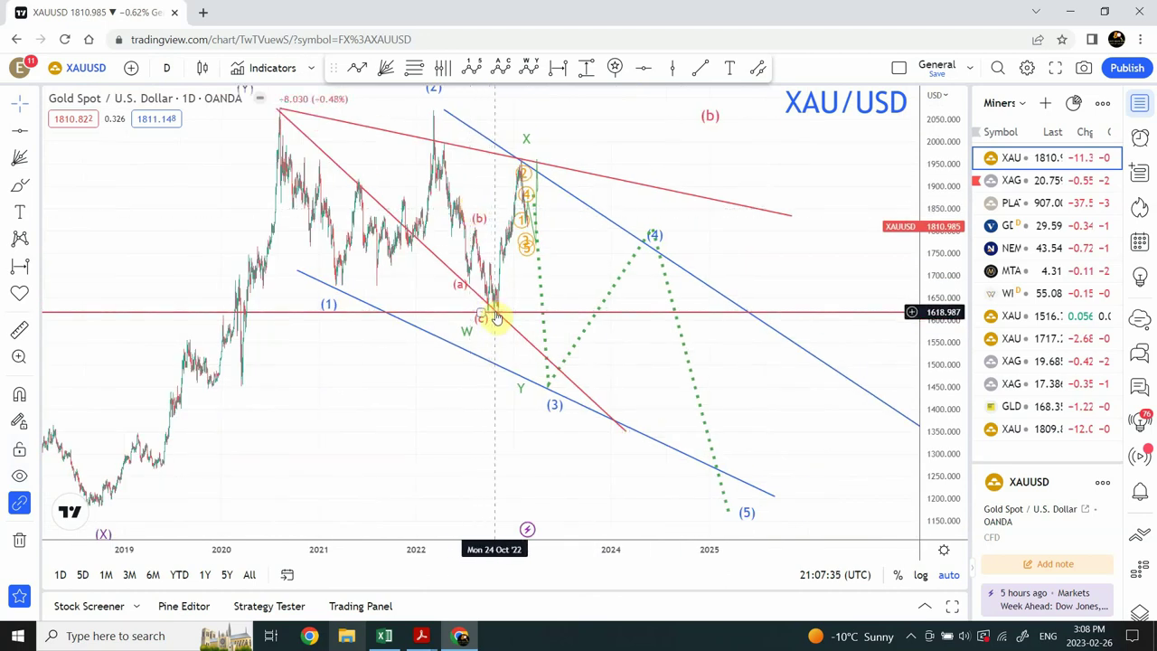
pyautogui.click(530, 233)
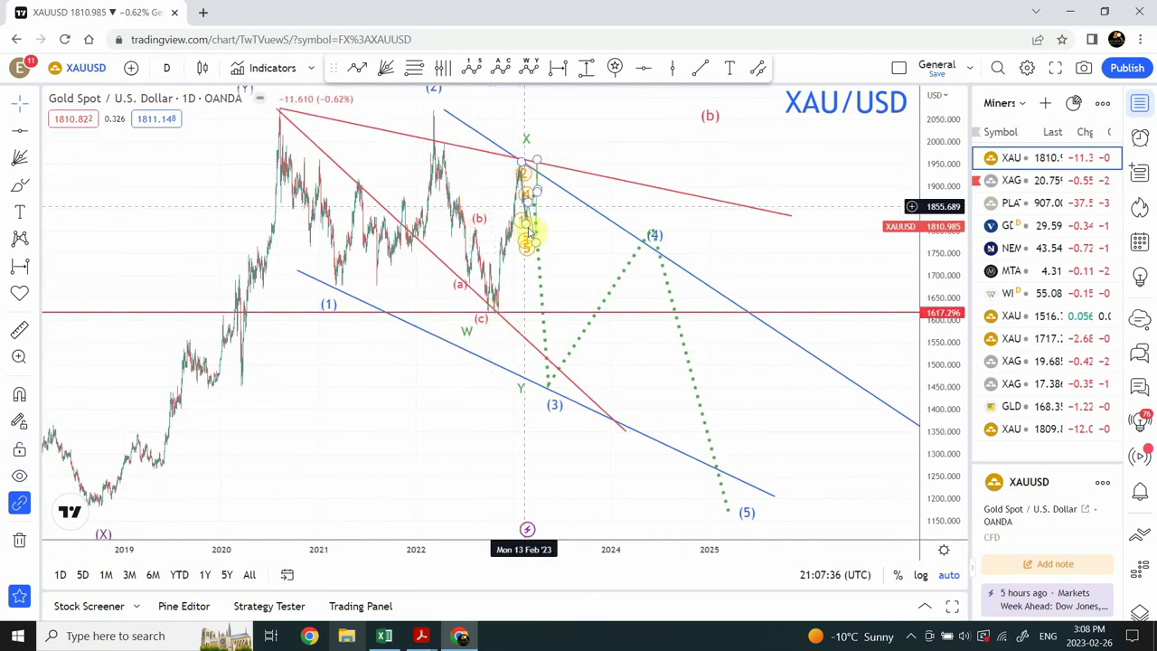
pyautogui.moveTo(530, 233); pyautogui.dragTo(539, 206)
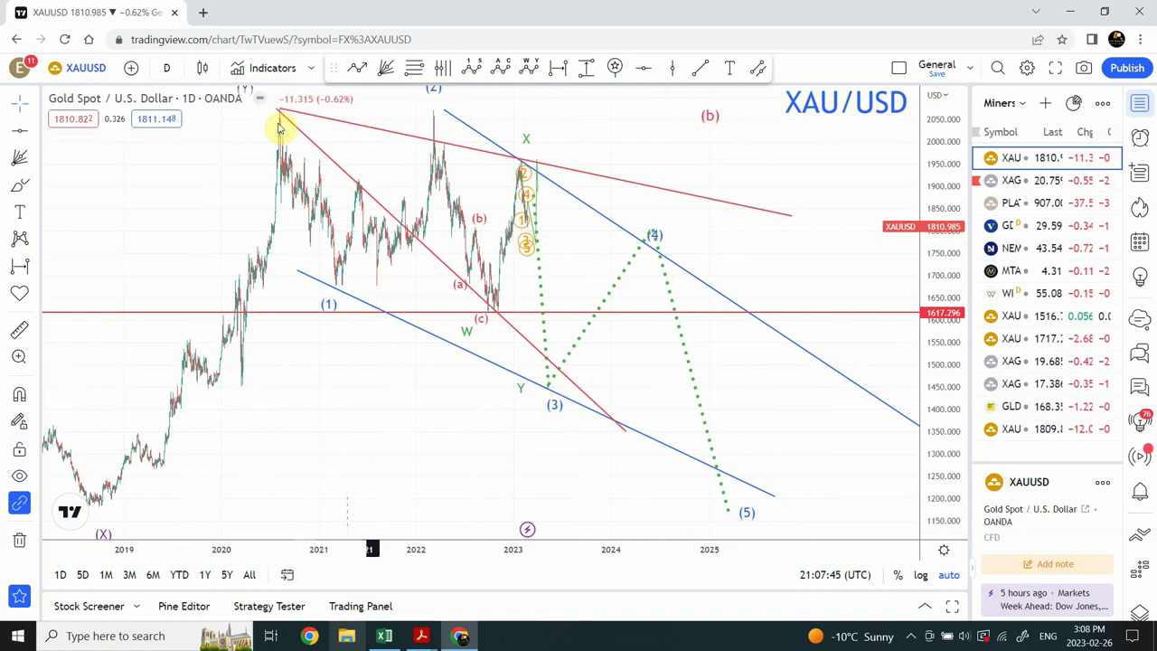
# Check the larger wave count up to wave IV on the 1-week interval and return to the 1-day interval
pyautogui.click(167, 76)
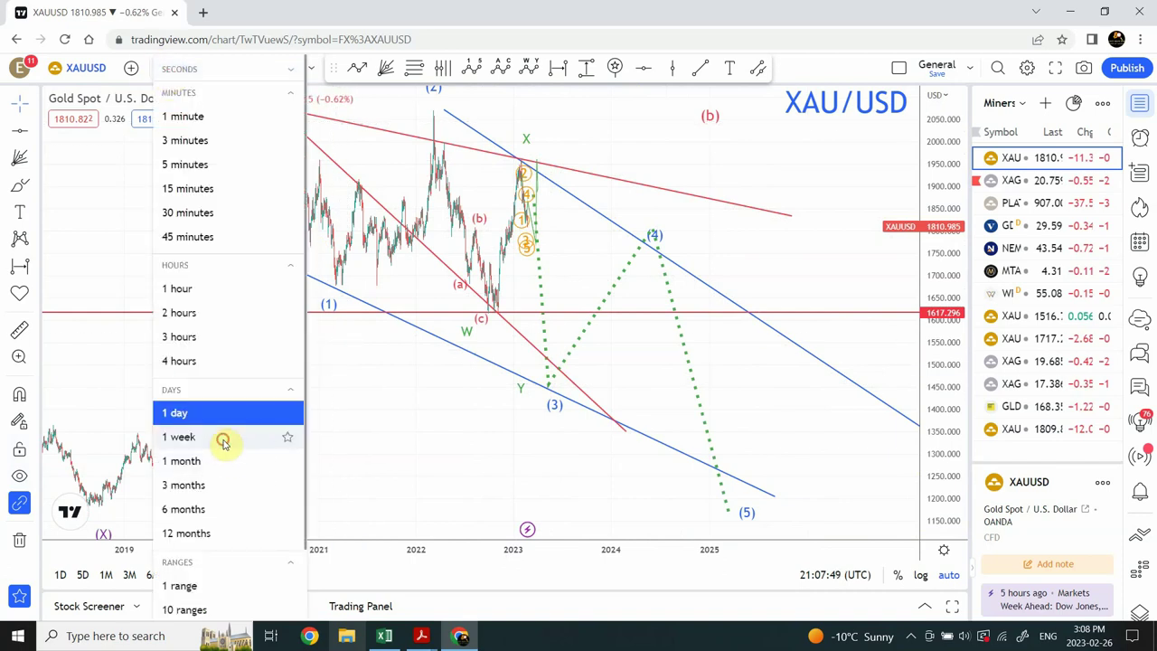
pyautogui.click(223, 441)
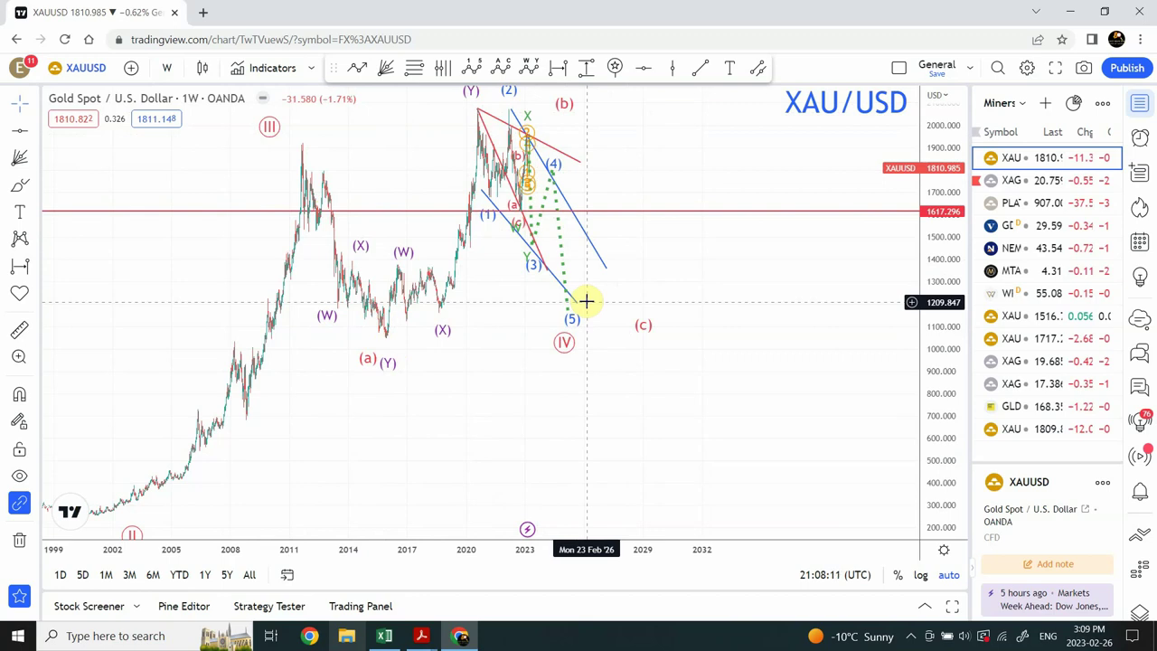
pyautogui.click(166, 69)
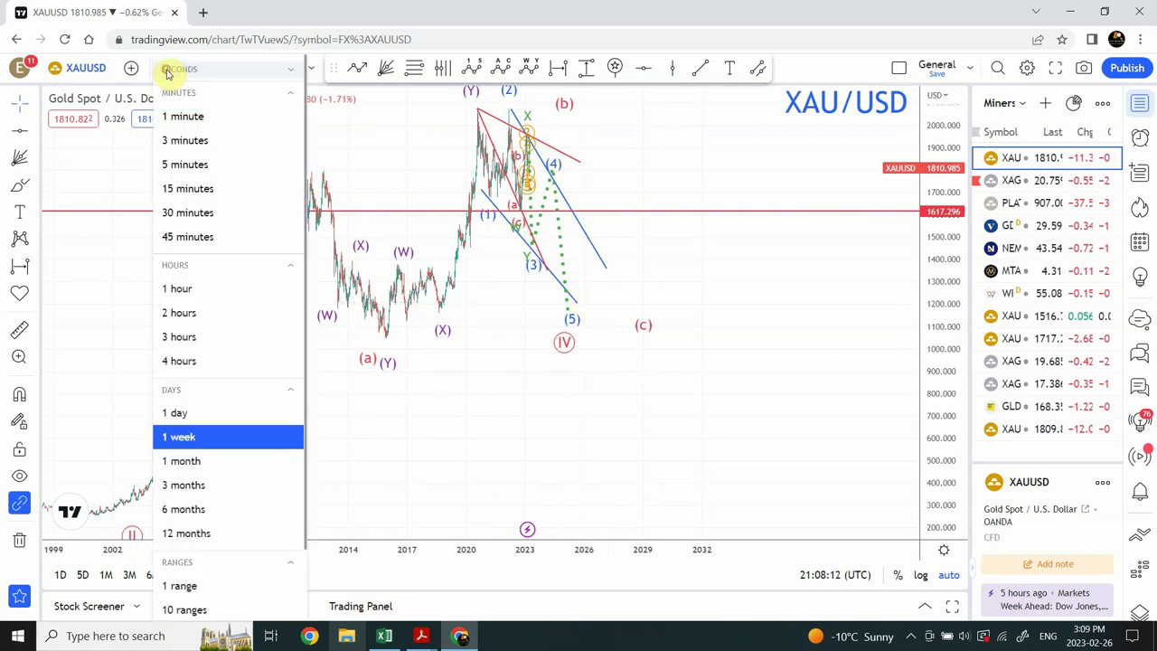
pyautogui.click(206, 414)
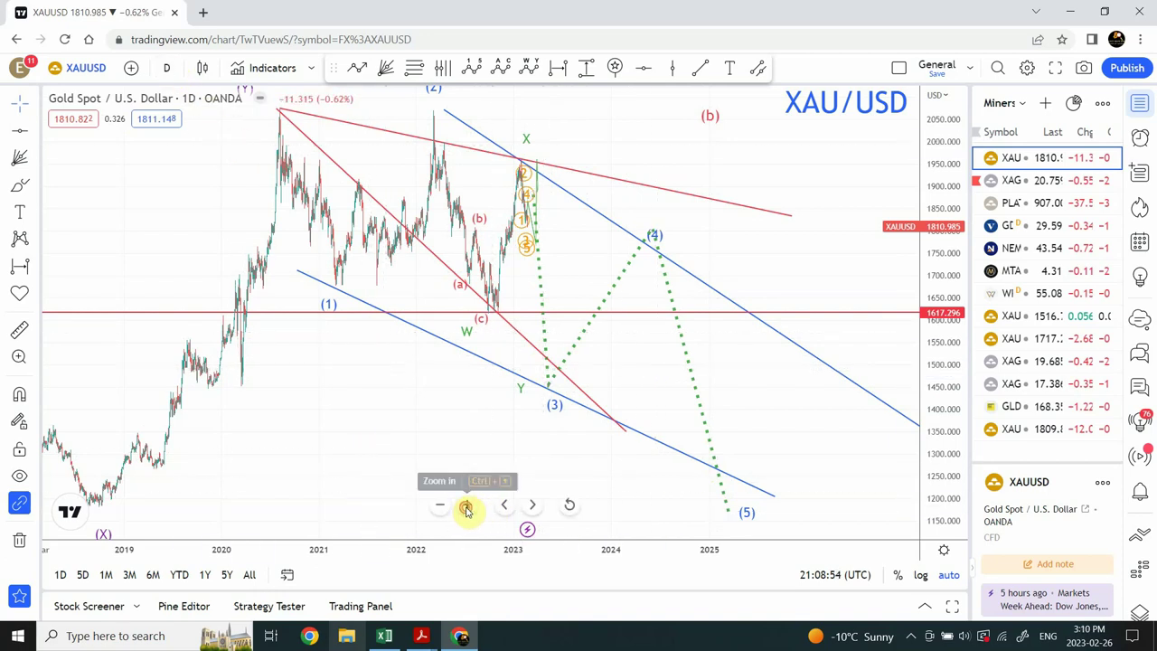
# Set the chart to the 1-hour interval and frame the five-wave decline of February 2023 with its projected path
pyautogui.click(467, 506)
pyautogui.click(467, 506)
pyautogui.scroll(-5, 829, 287)
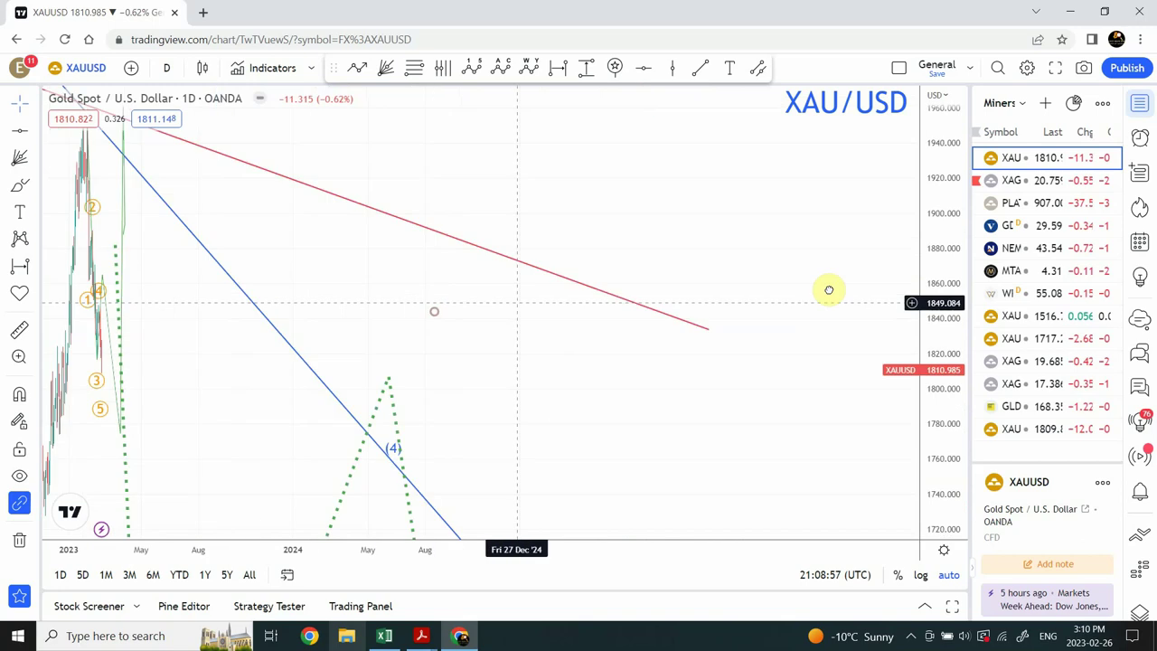
pyautogui.click(171, 71)
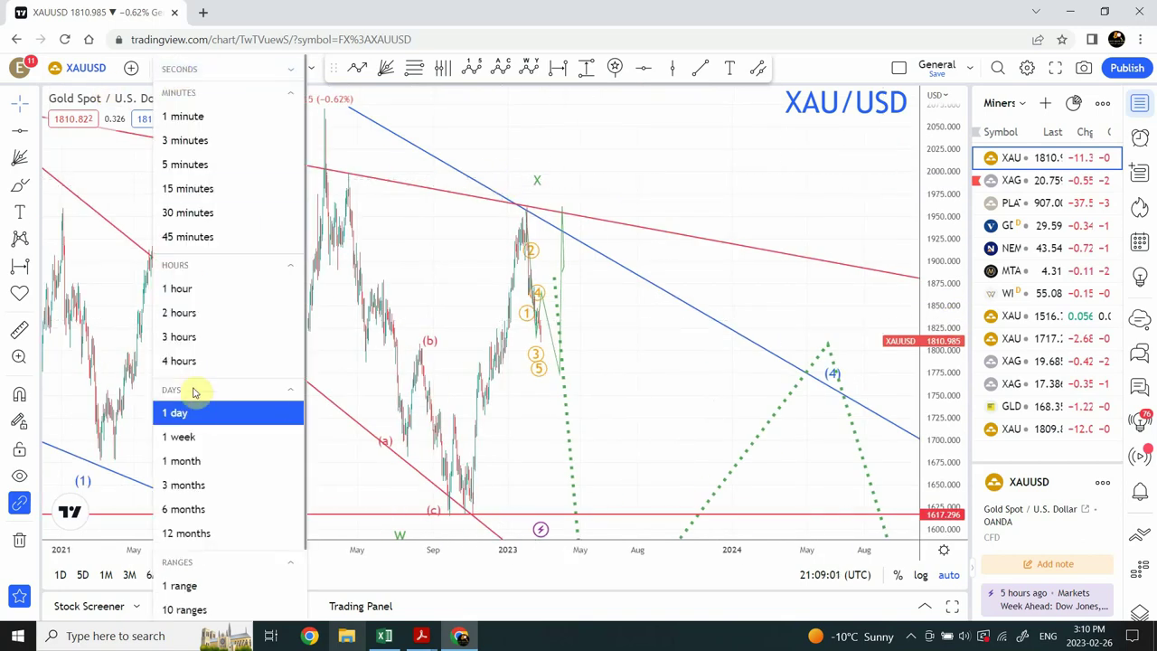
pyautogui.click(204, 292)
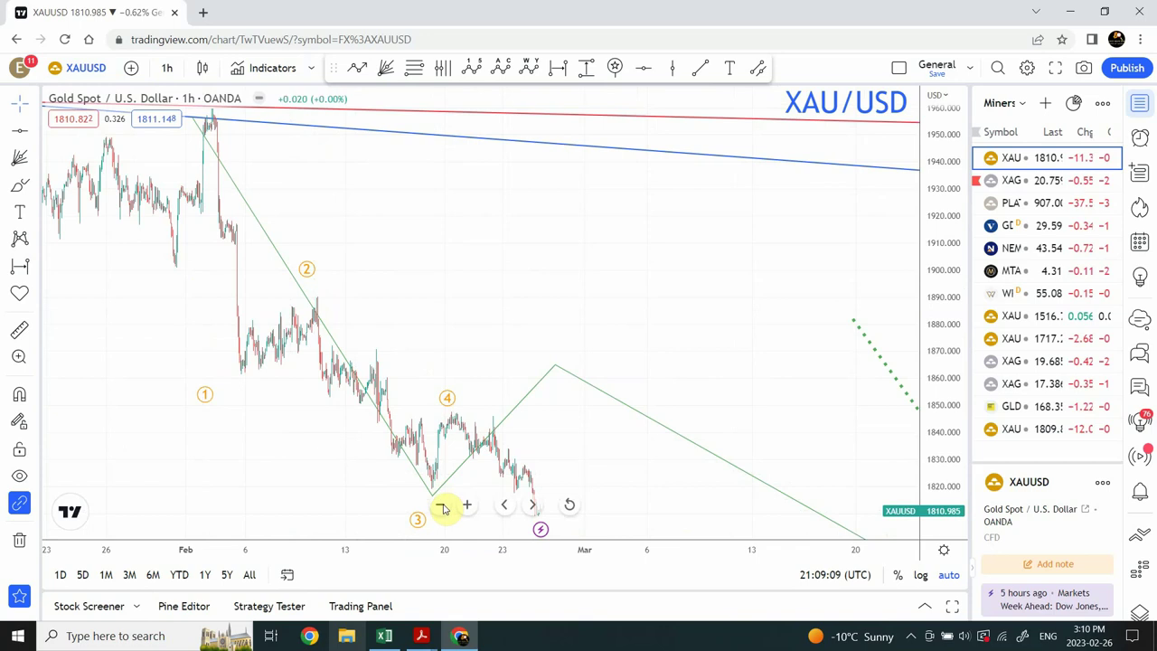
pyautogui.click(443, 509)
pyautogui.click(443, 509)
pyautogui.click(443, 509)
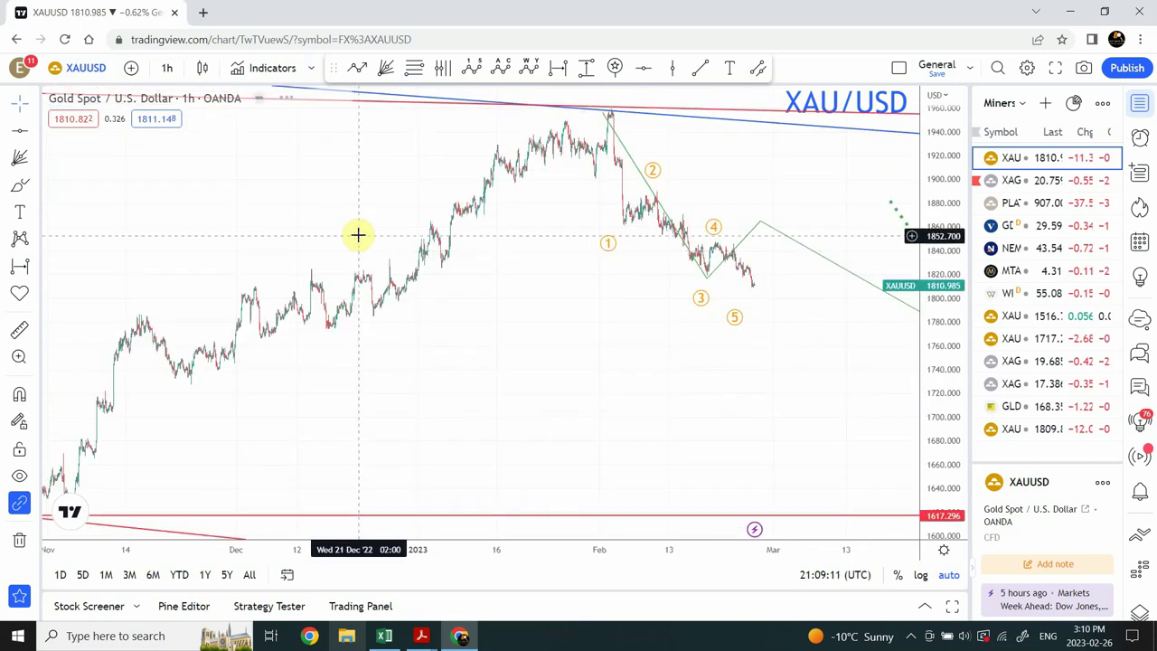
pyautogui.moveTo(352, 217); pyautogui.dragTo(129, 220)
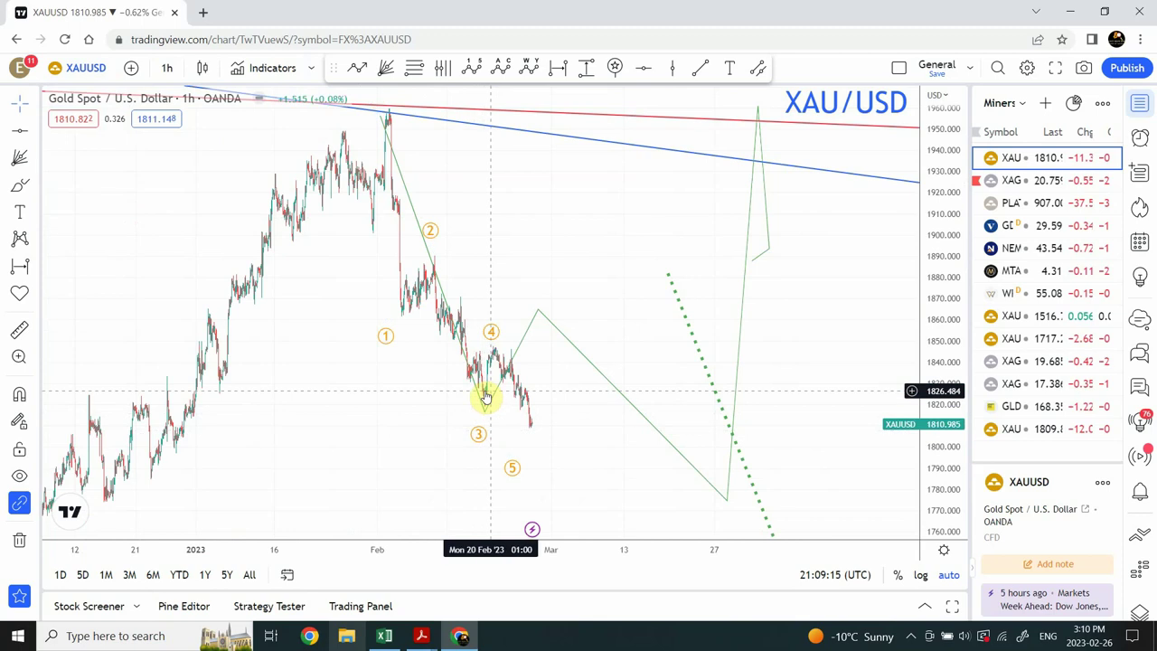
# Move points 3, 4 and 5 of the orange impulse wave to about 1837, 1846 and 1818 on the February decline
pyautogui.moveTo(486, 396)
pyautogui.mouseDown()
pyautogui.moveTo(491, 444)
pyautogui.moveTo(478, 444)
pyautogui.moveTo(456, 369)
pyautogui.moveTo(479, 350)
pyautogui.mouseUp()
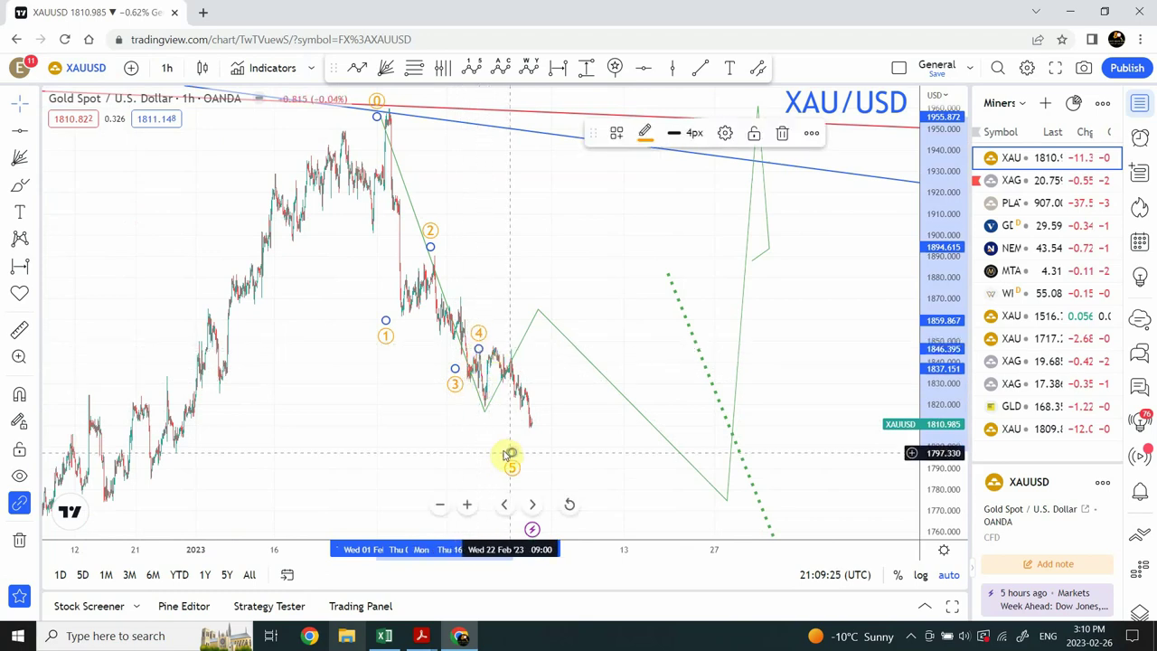
pyautogui.moveTo(506, 455); pyautogui.dragTo(479, 412)
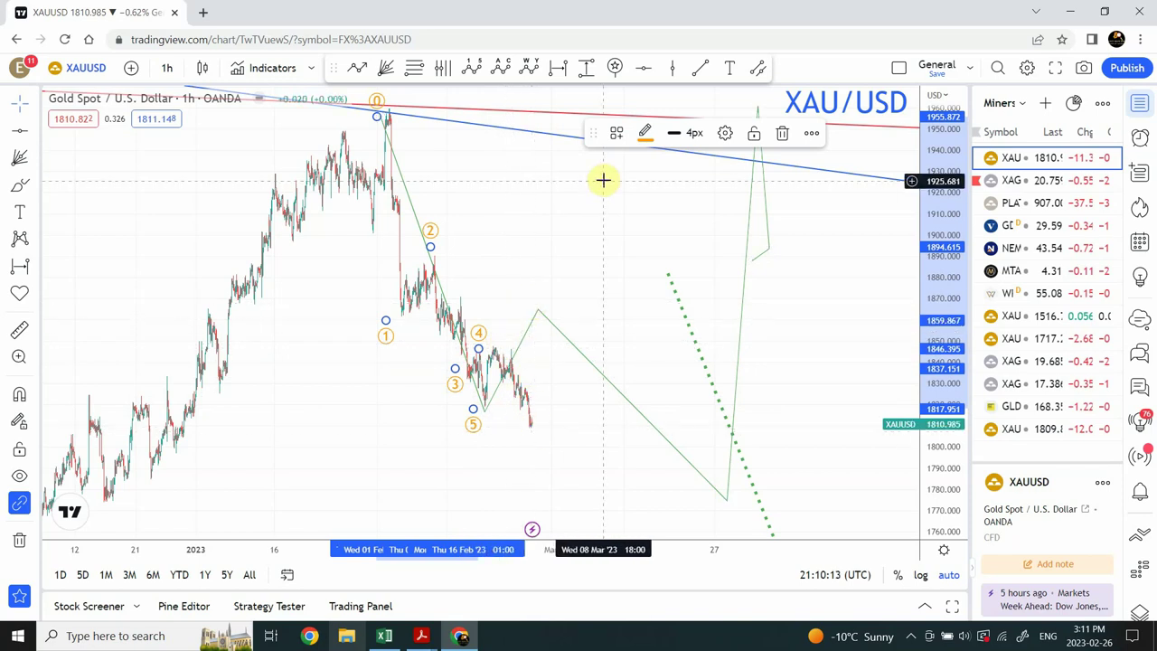
# Sketch a trial (a)(b)(c) correction through about 1810, 1851, 1803 and 1858 after wave 5 and delete it
pyautogui.click(500, 71)
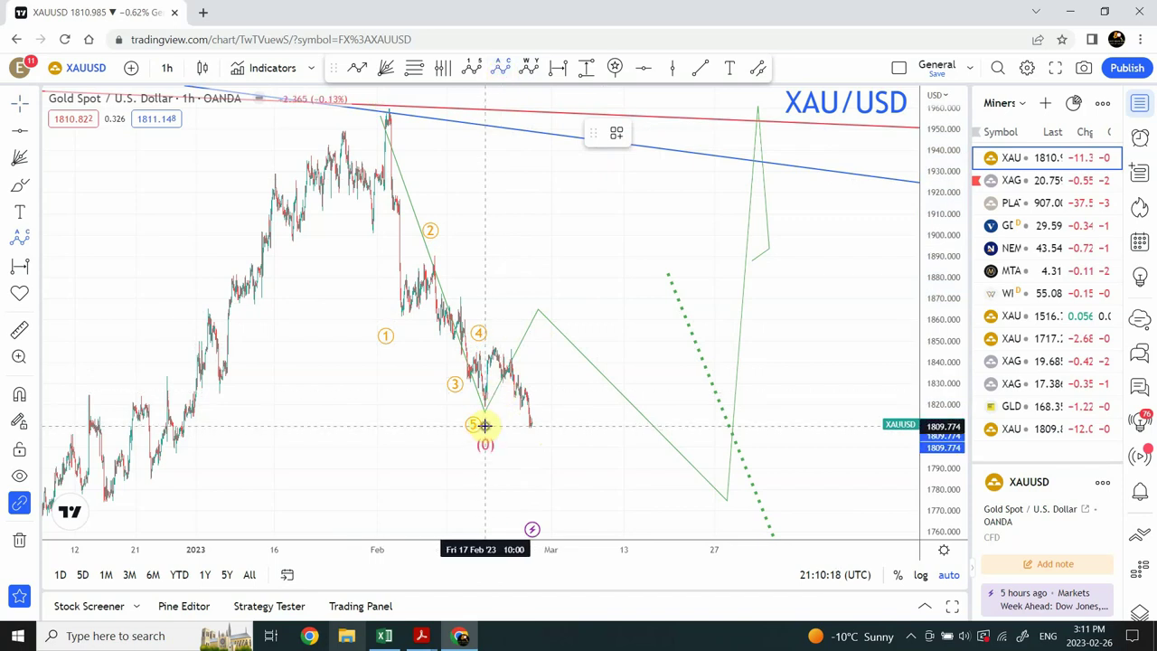
pyautogui.click(510, 336)
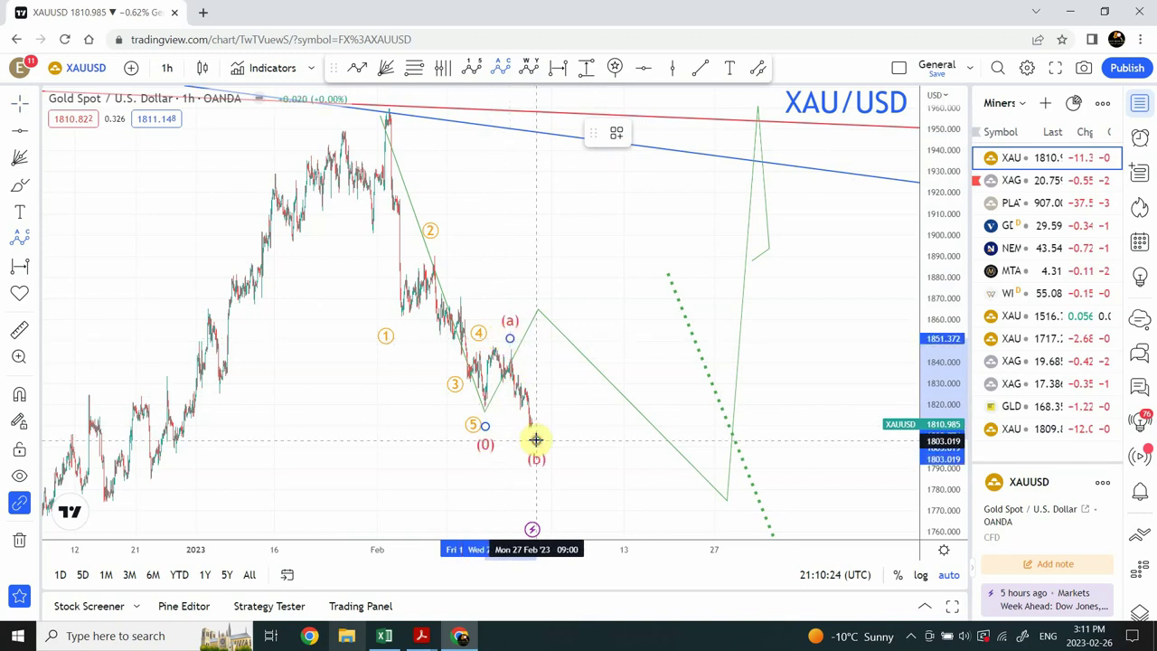
pyautogui.click(536, 440)
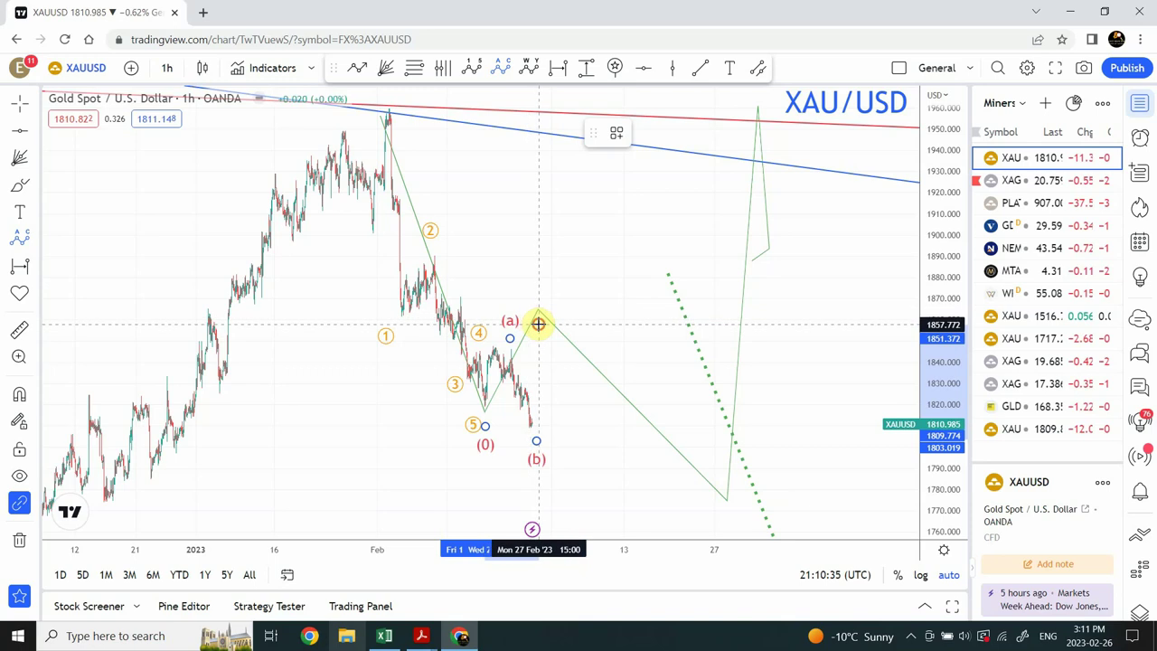
pyautogui.click(538, 323)
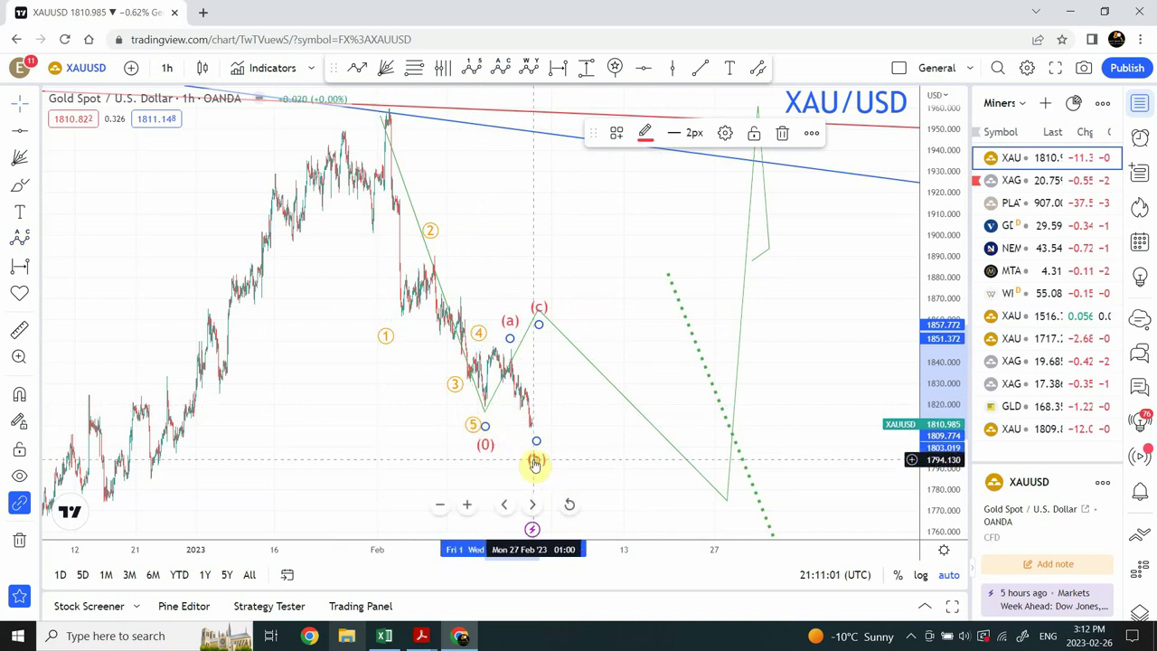
pyautogui.press('Delete')
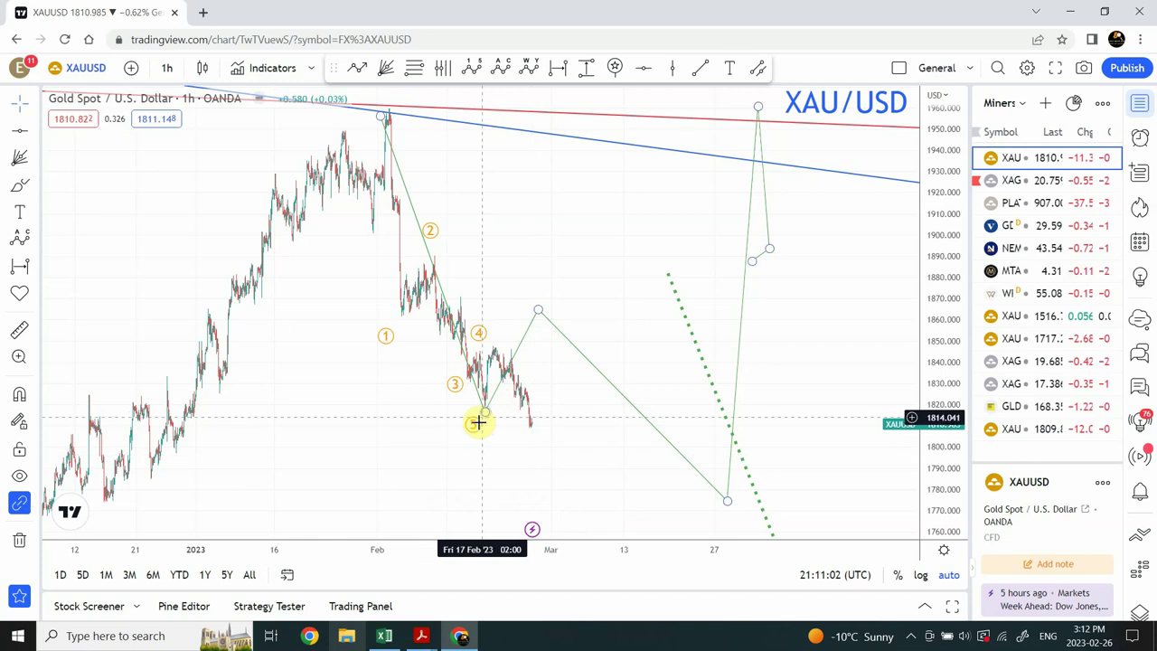
# Move points 3, 4 and 5 of the orange impulse wave to about 1823, 1851 and 1804 on the February decline
pyautogui.moveTo(474, 418); pyautogui.dragTo(528, 431)
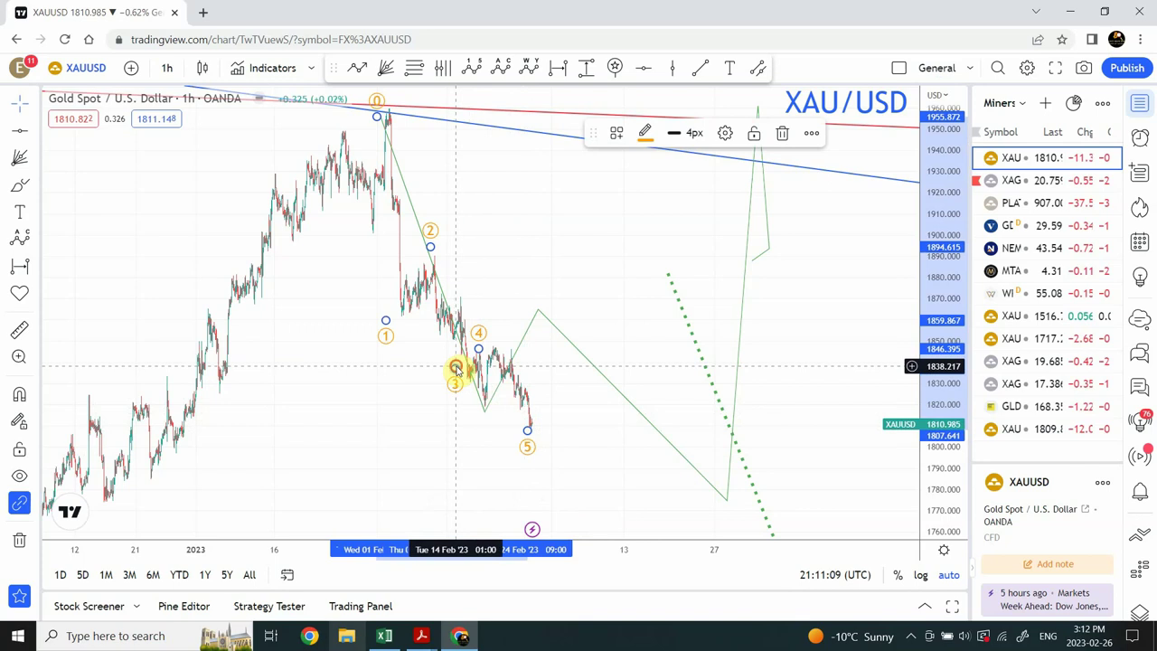
pyautogui.moveTo(456, 368); pyautogui.dragTo(472, 397)
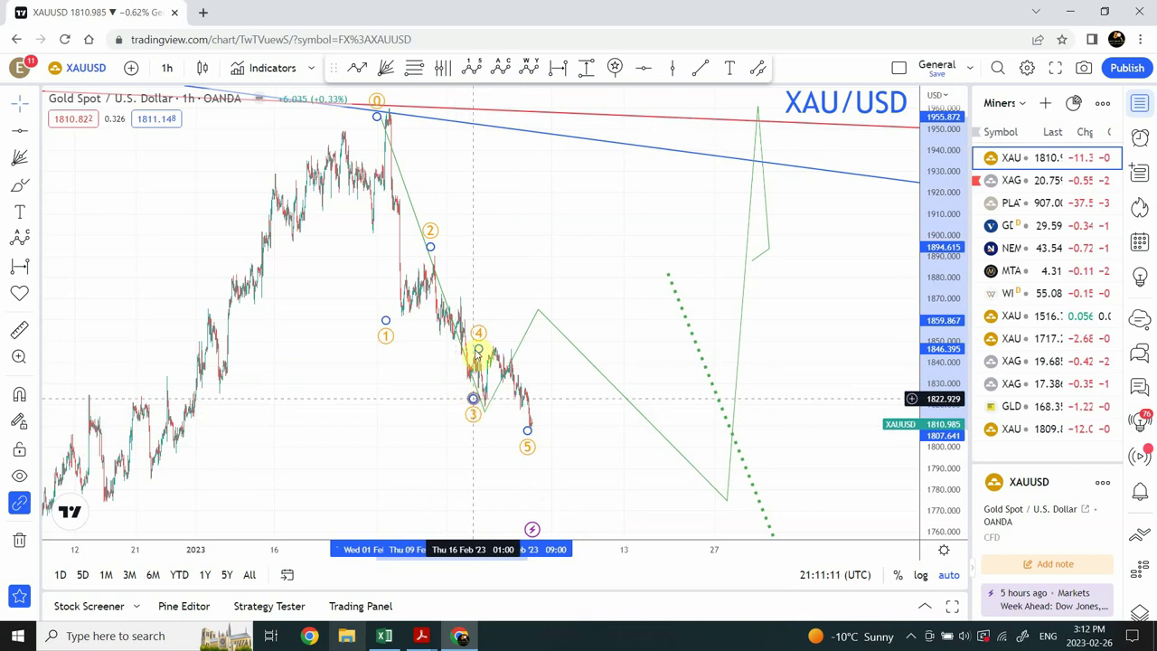
pyautogui.moveTo(480, 342); pyautogui.dragTo(510, 340)
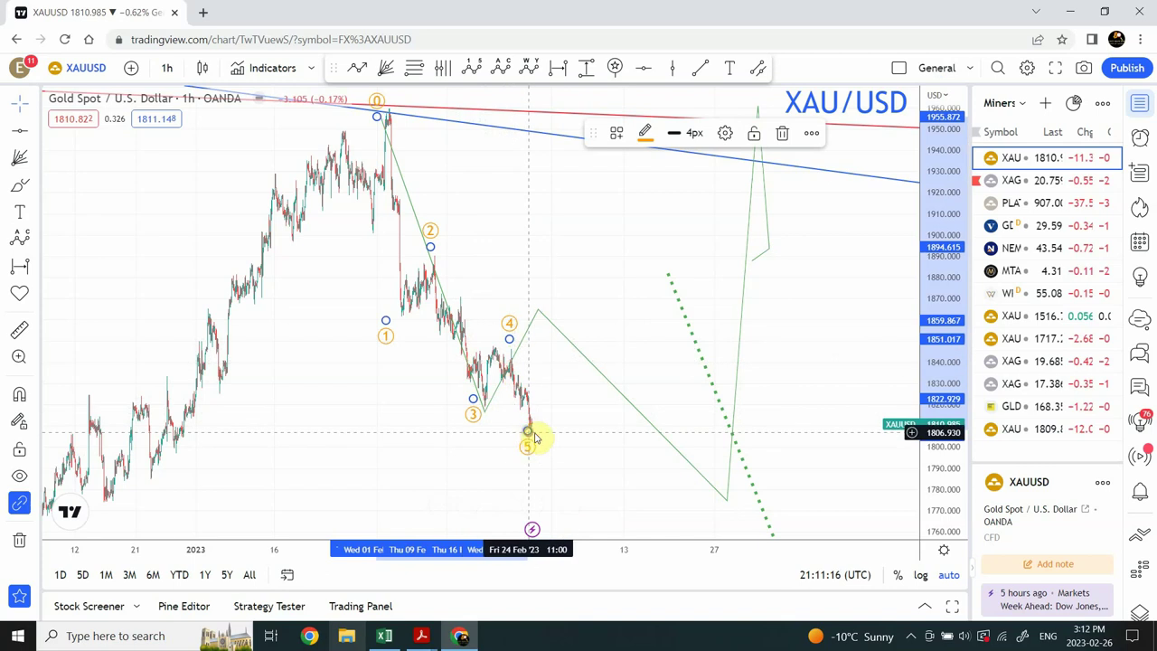
pyautogui.moveTo(534, 438); pyautogui.dragTo(535, 440)
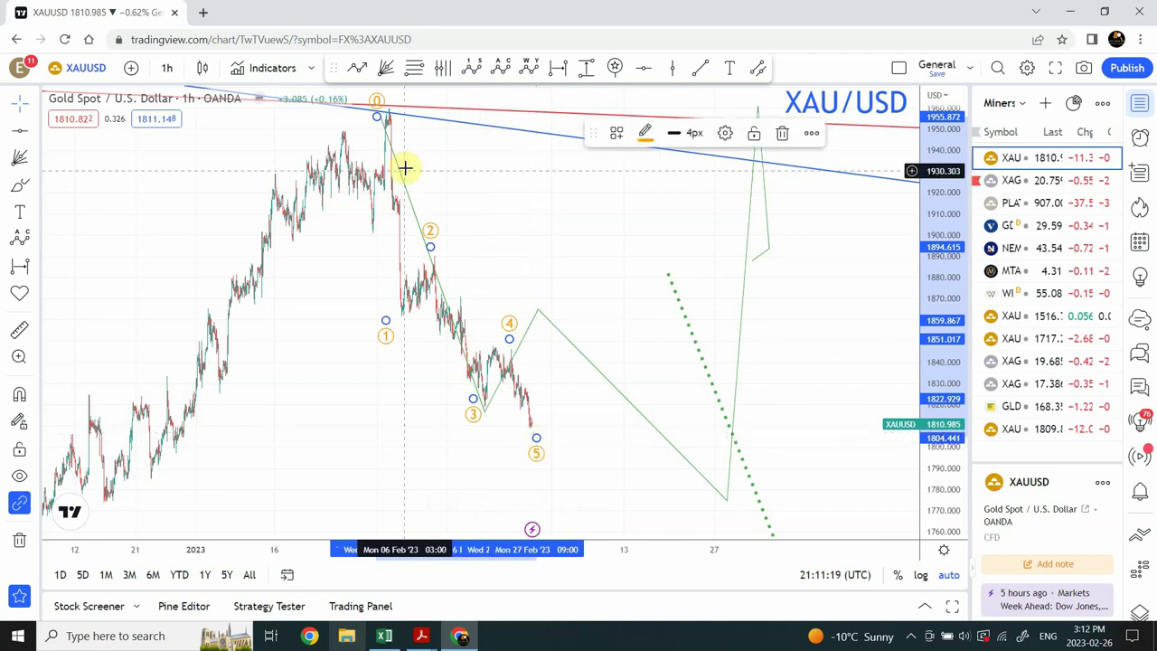
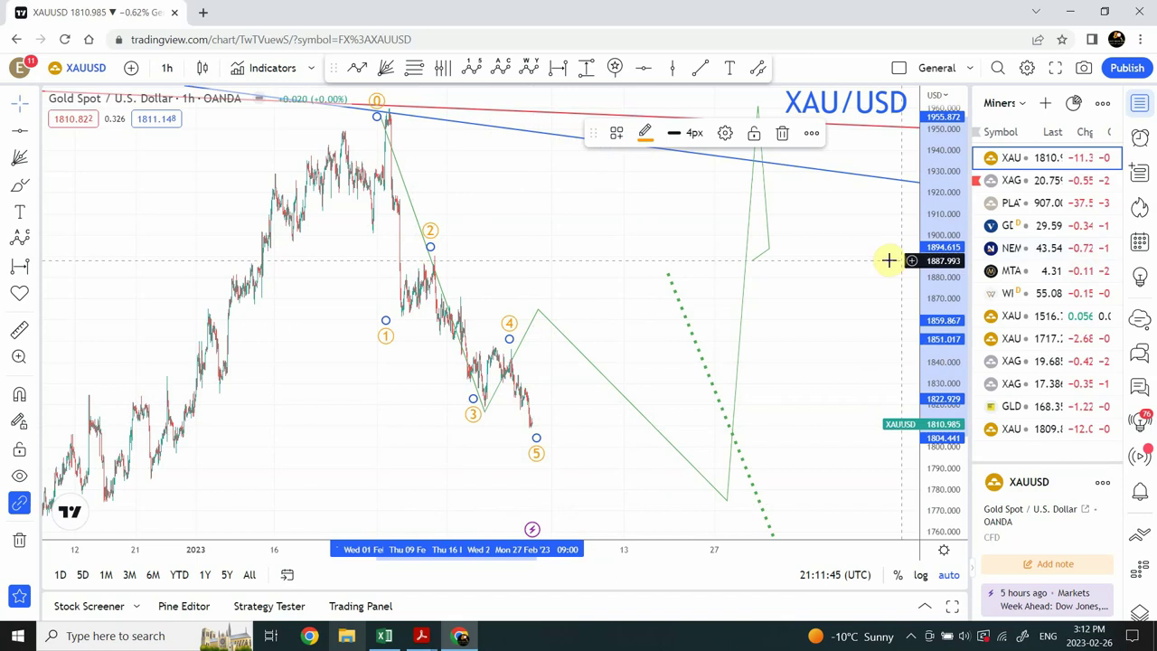
# View the decline with a compressed price scale, delete the orange impulse wave and restore it
pyautogui.moveTo(934, 217); pyautogui.dragTo(953, 348)
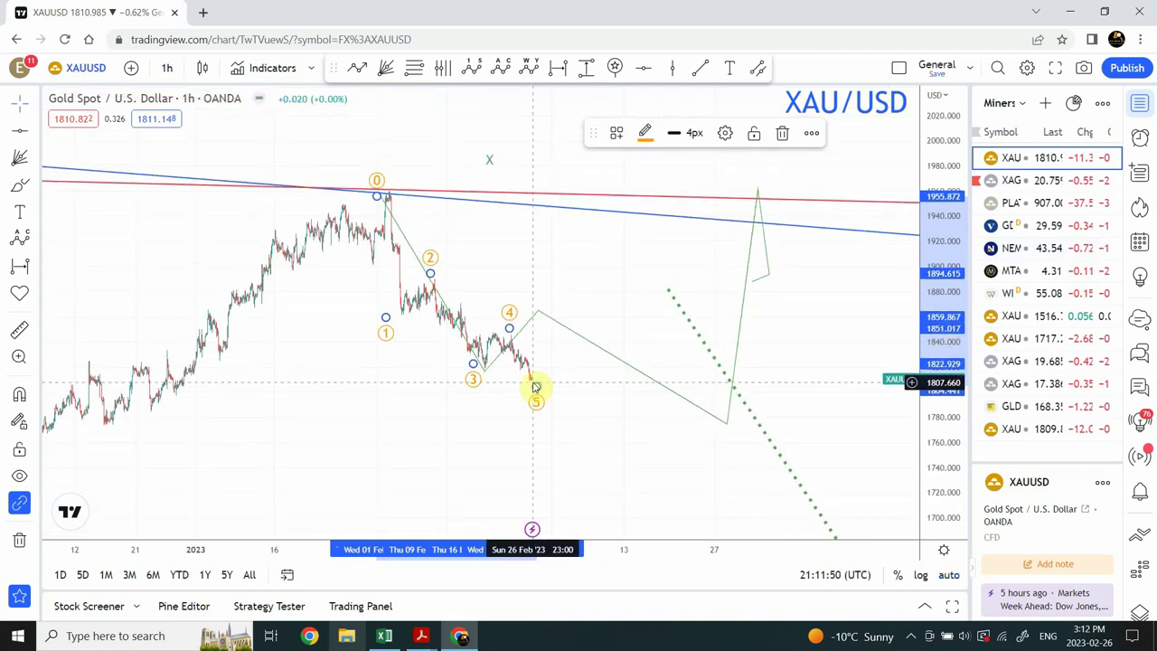
pyautogui.moveTo(535, 505)
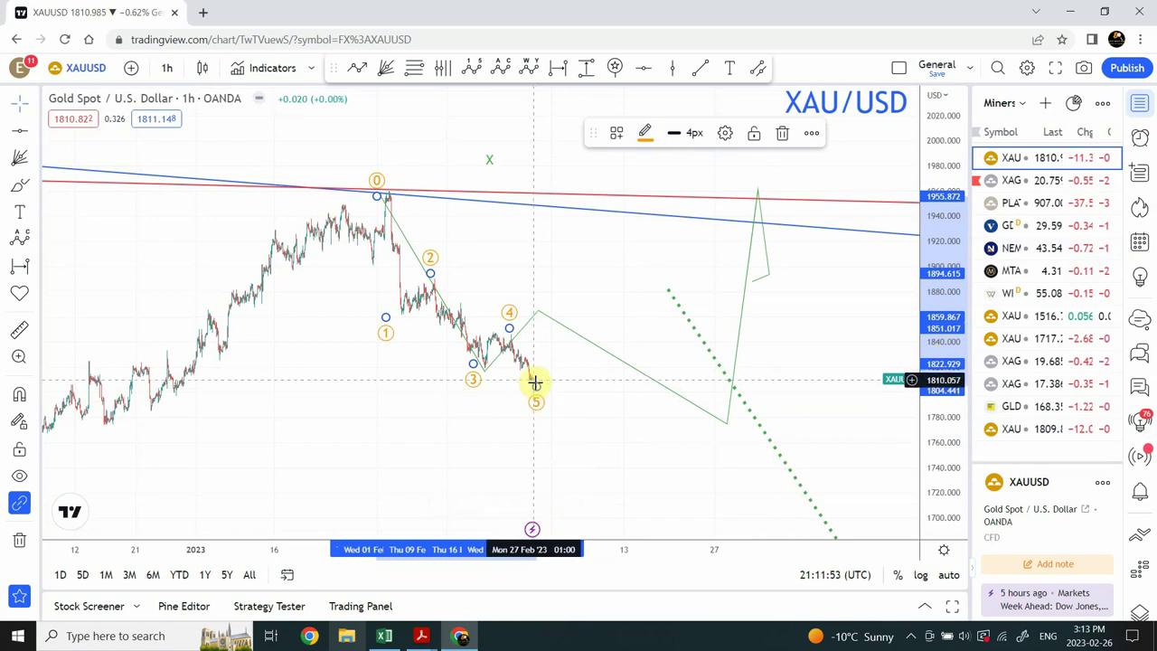
pyautogui.moveTo(537, 465)
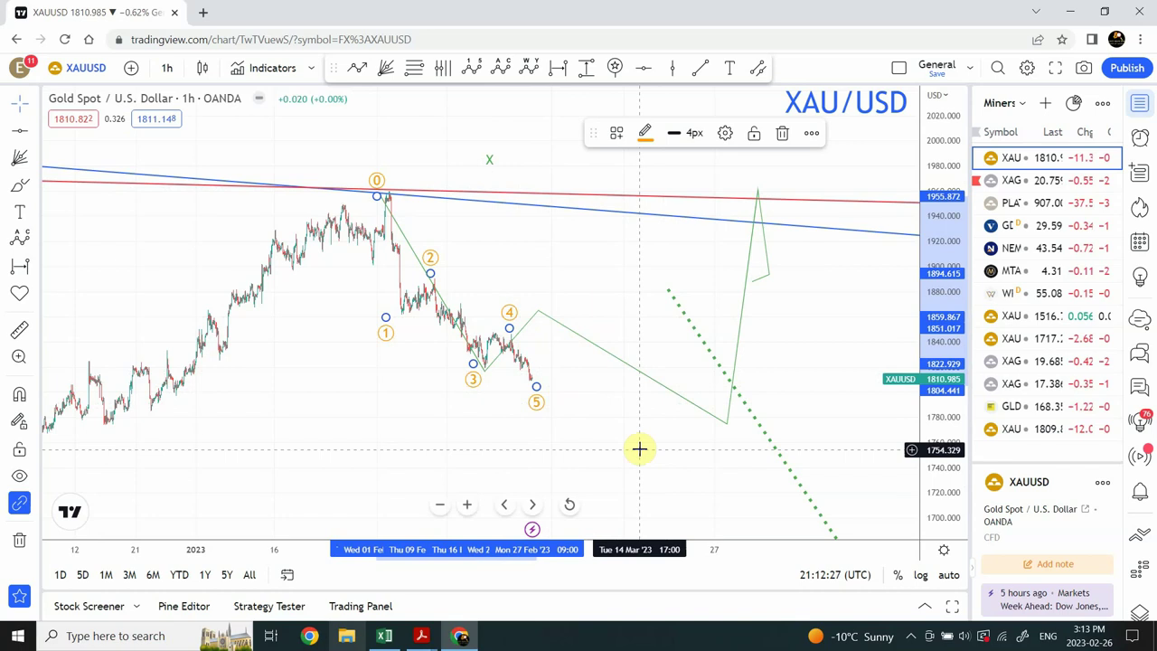
pyautogui.press('Delete')
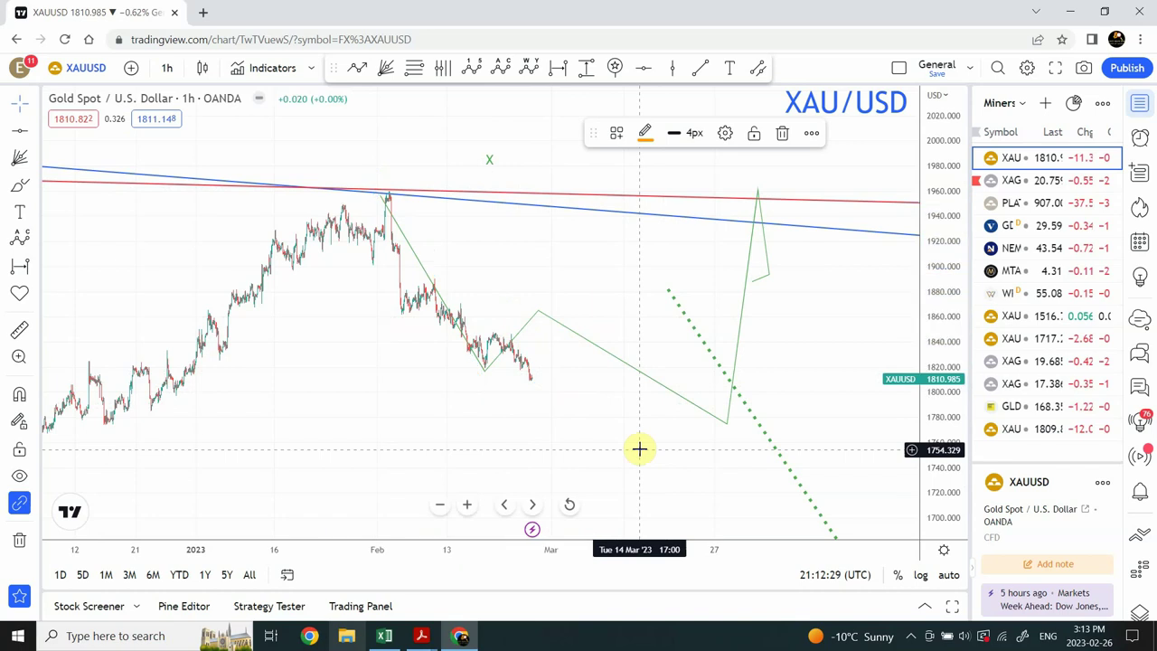
pyautogui.hotkey('ctrl', 'z')
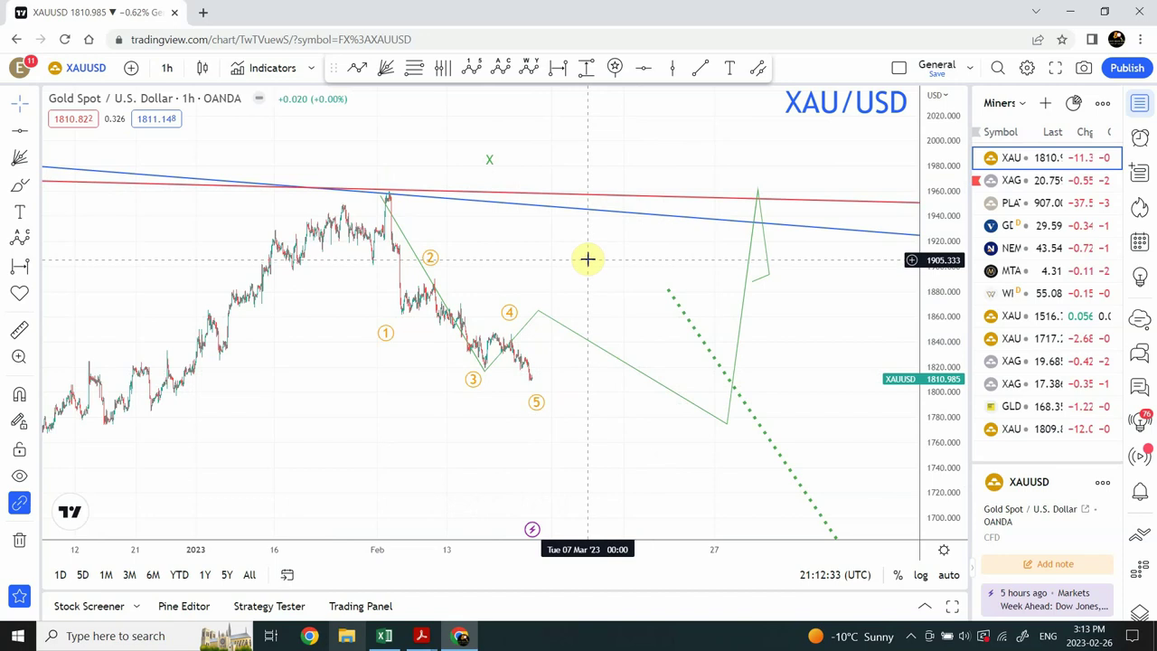
# View the larger wave count up to wave IV on the 1-week interval with the price scale auto-fitted
pyautogui.click(168, 69)
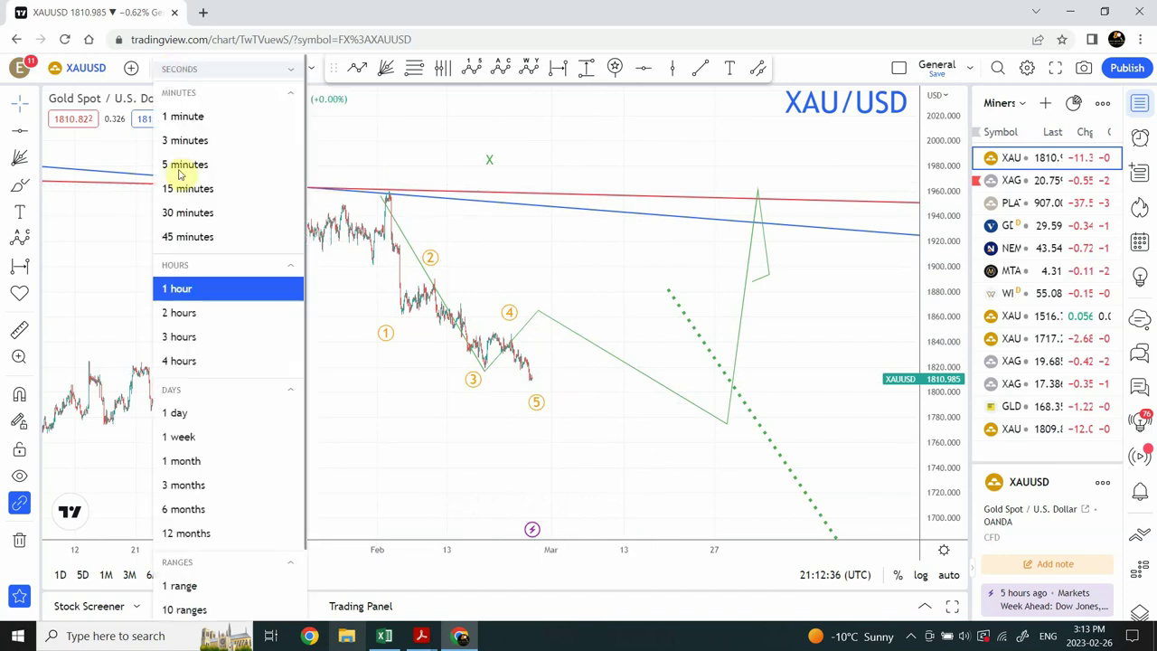
pyautogui.click(181, 438)
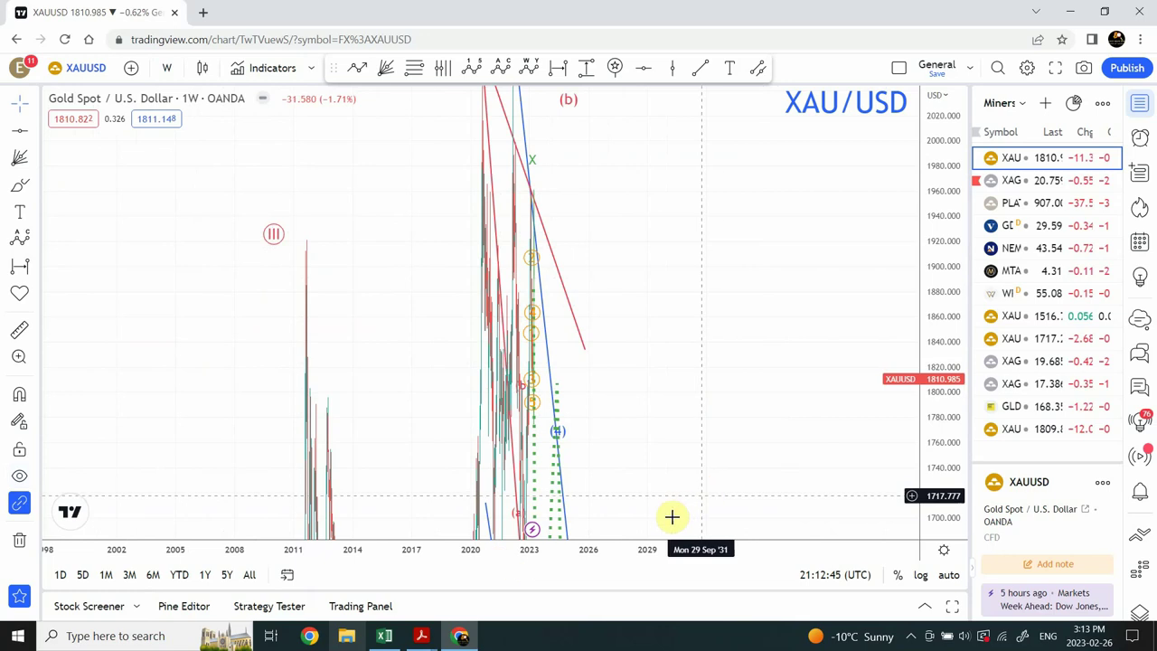
pyautogui.click(947, 576)
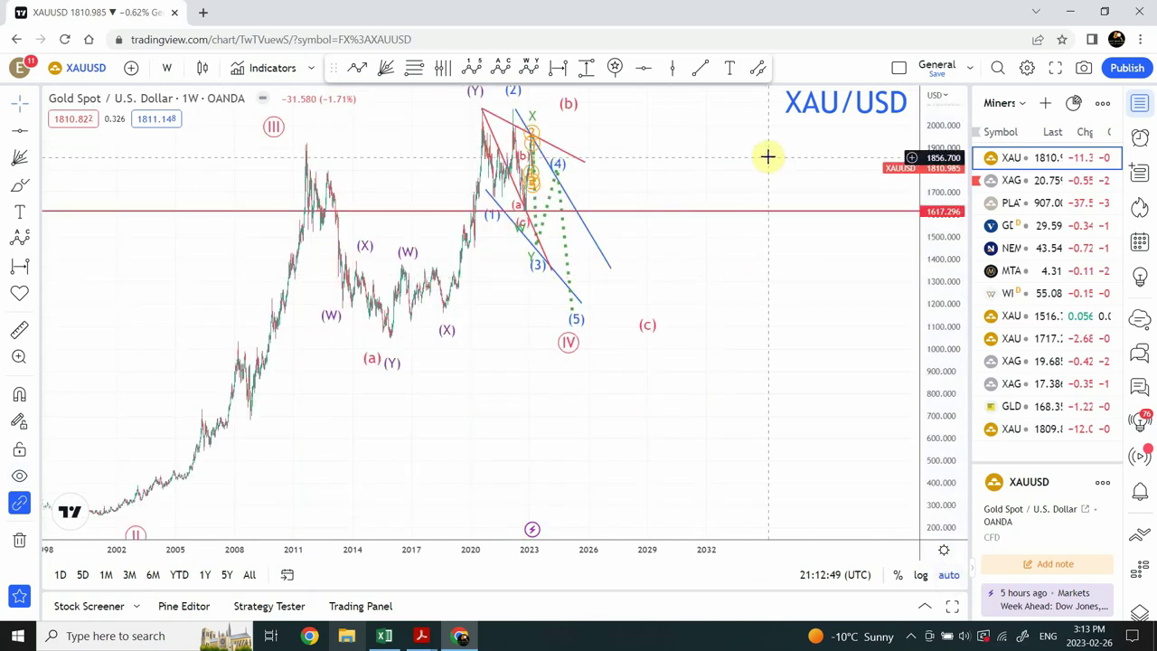
# Switch to the FX_IDC gold chart from the watchlist and set it to the 1-month interval
pyautogui.click(1058, 431)
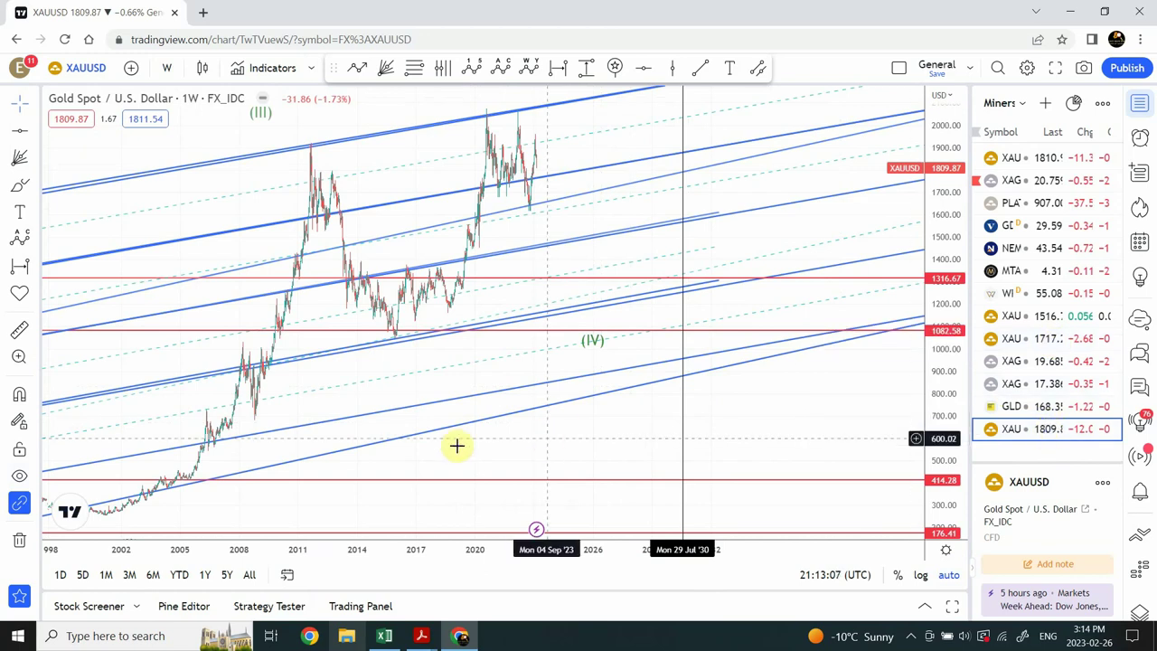
pyautogui.click(441, 511)
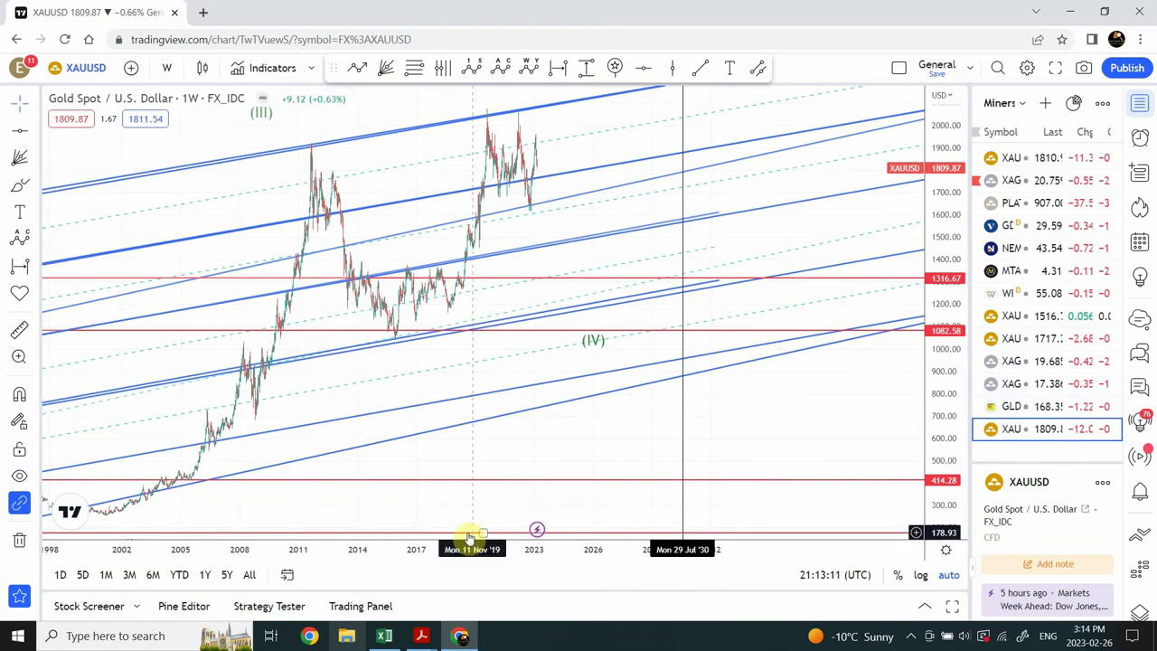
pyautogui.click(167, 70)
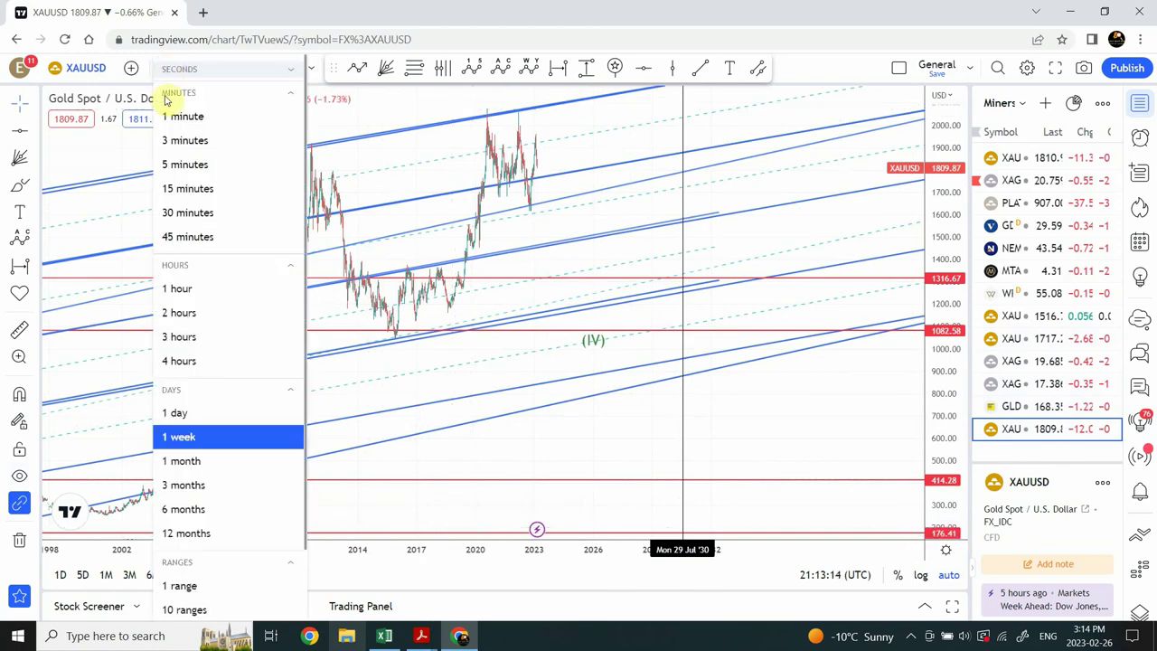
pyautogui.click(192, 461)
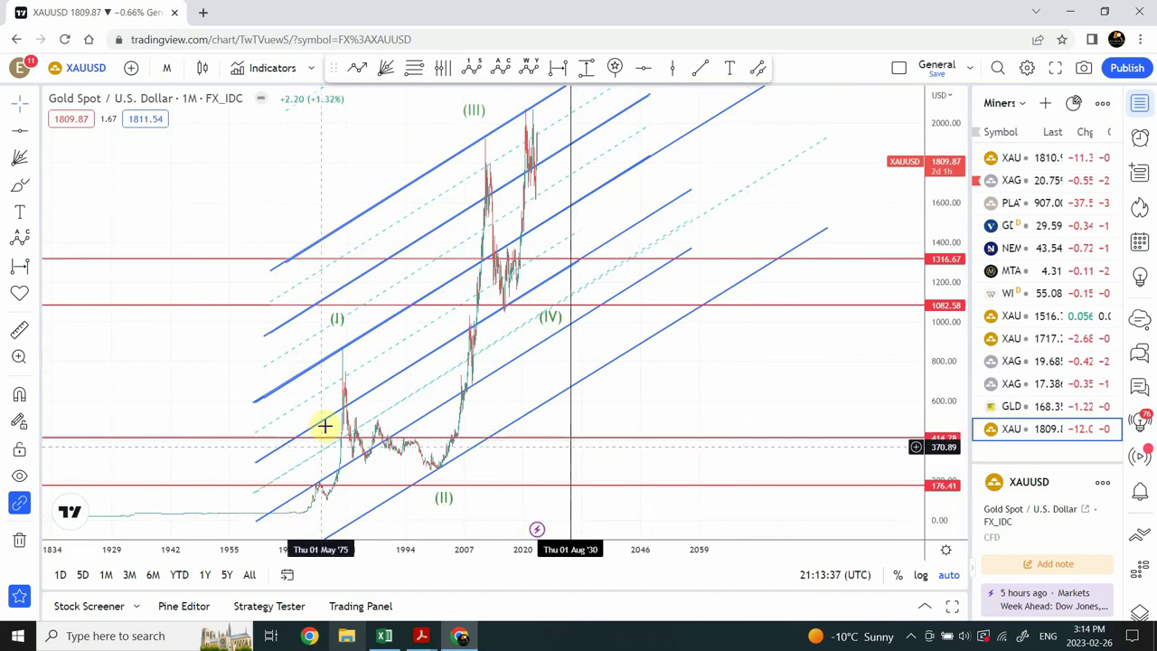
pyautogui.click(343, 352)
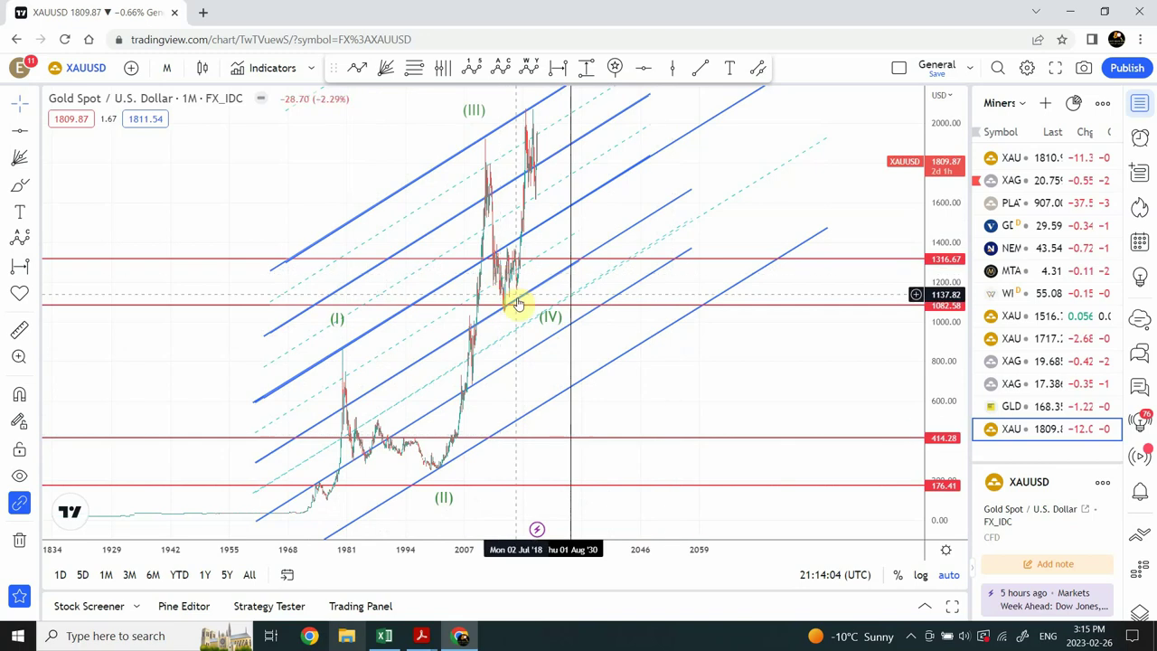
pyautogui.click(491, 164)
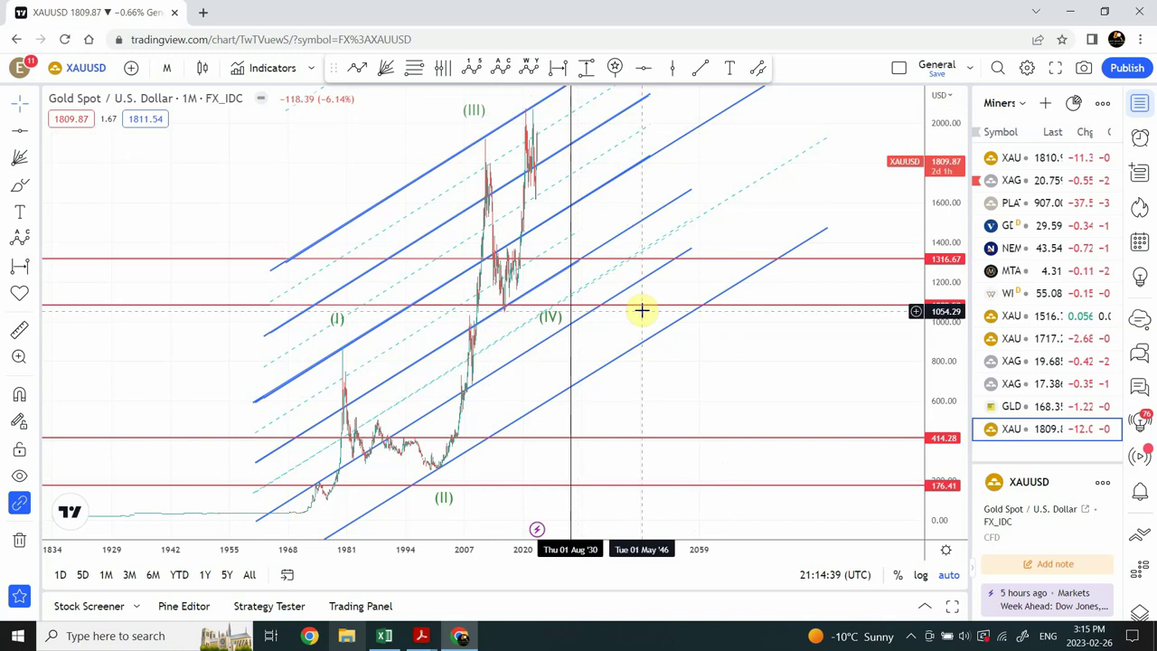
pyautogui.click(537, 167)
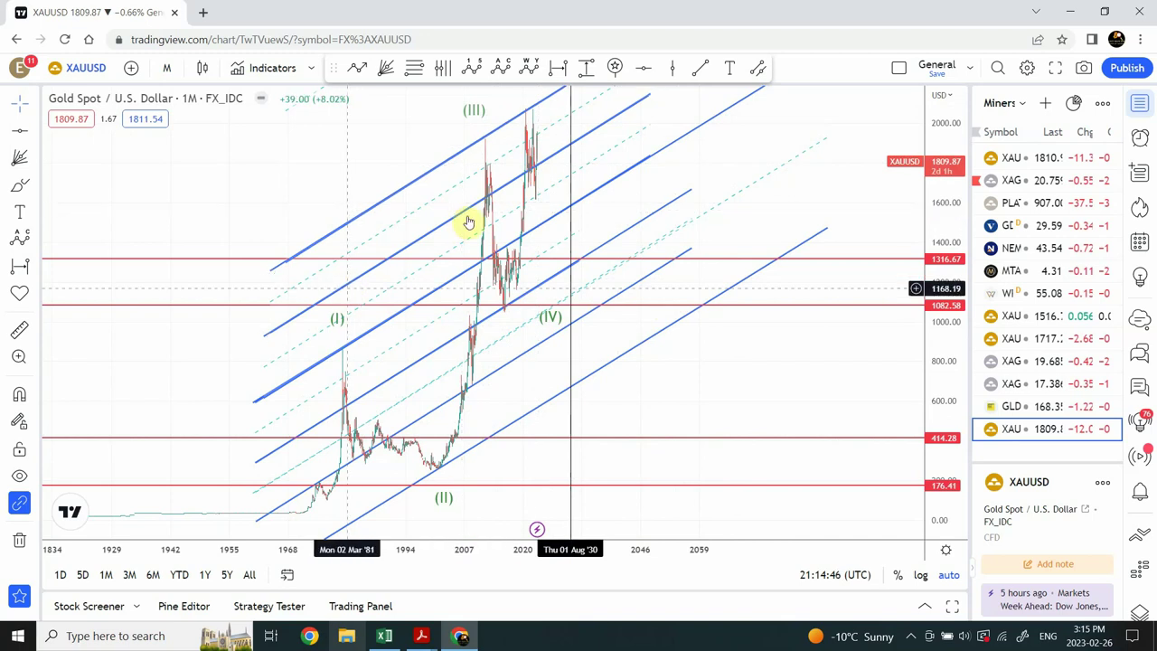
pyautogui.click(694, 373)
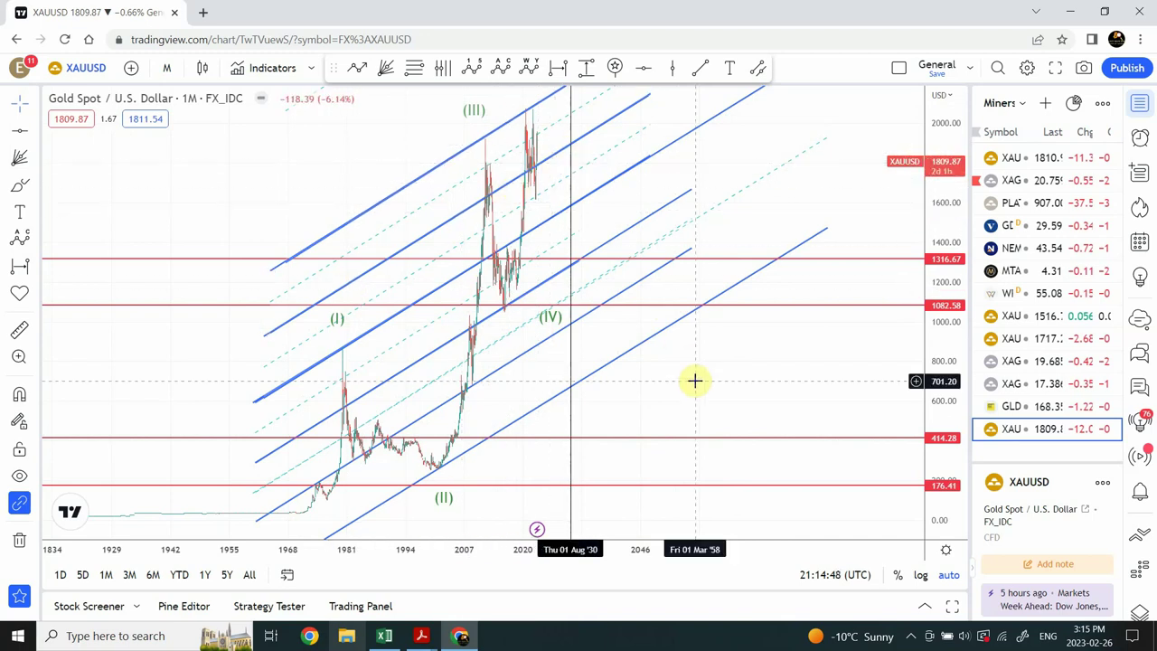
# Delete all the blue parallel channels from the monthly gold chart
pyautogui.click(334, 235)
pyautogui.click(334, 235)
pyautogui.click(334, 235)
pyautogui.press('Delete')
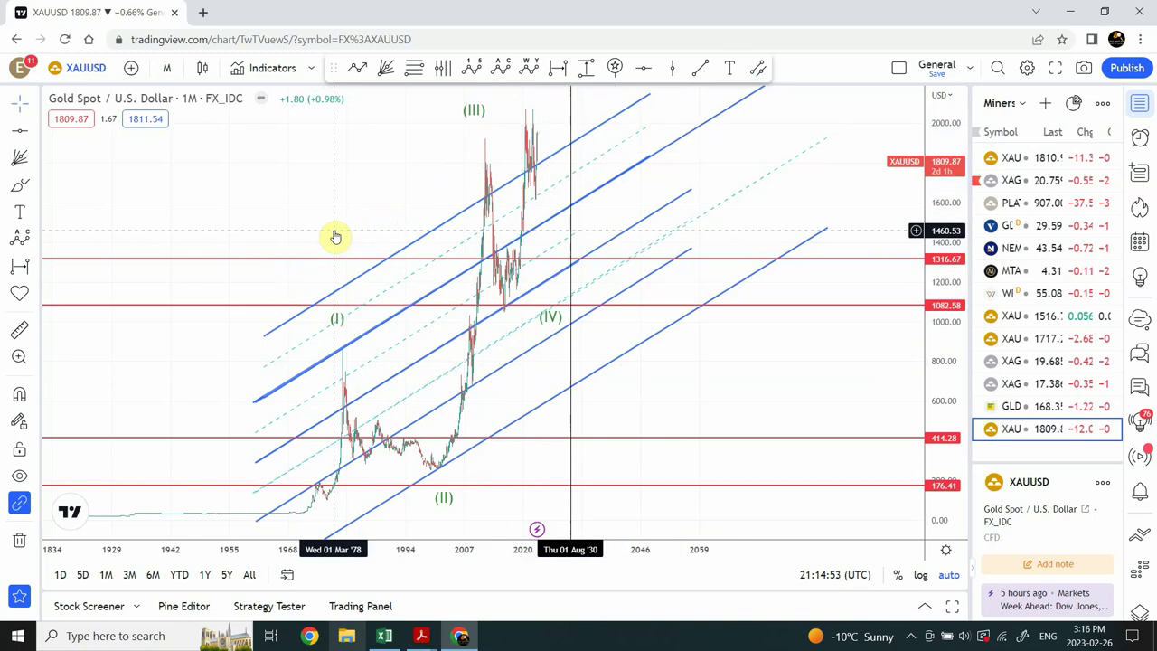
pyautogui.click(397, 289)
pyautogui.press('Delete')
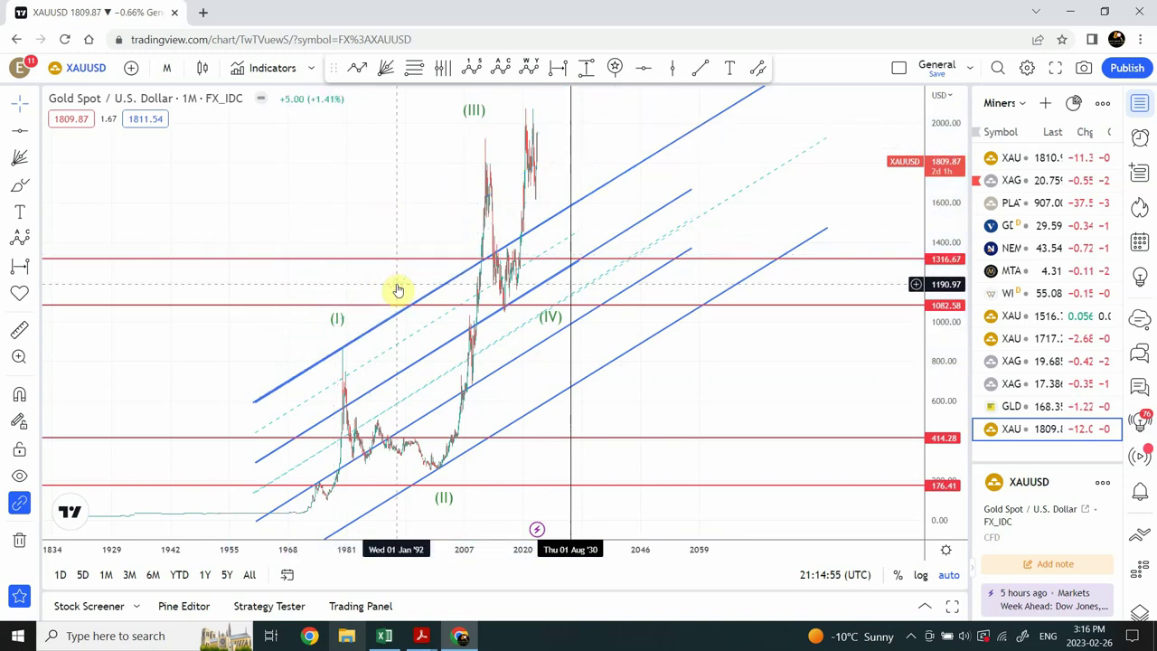
pyautogui.click(391, 323)
pyautogui.press('Delete')
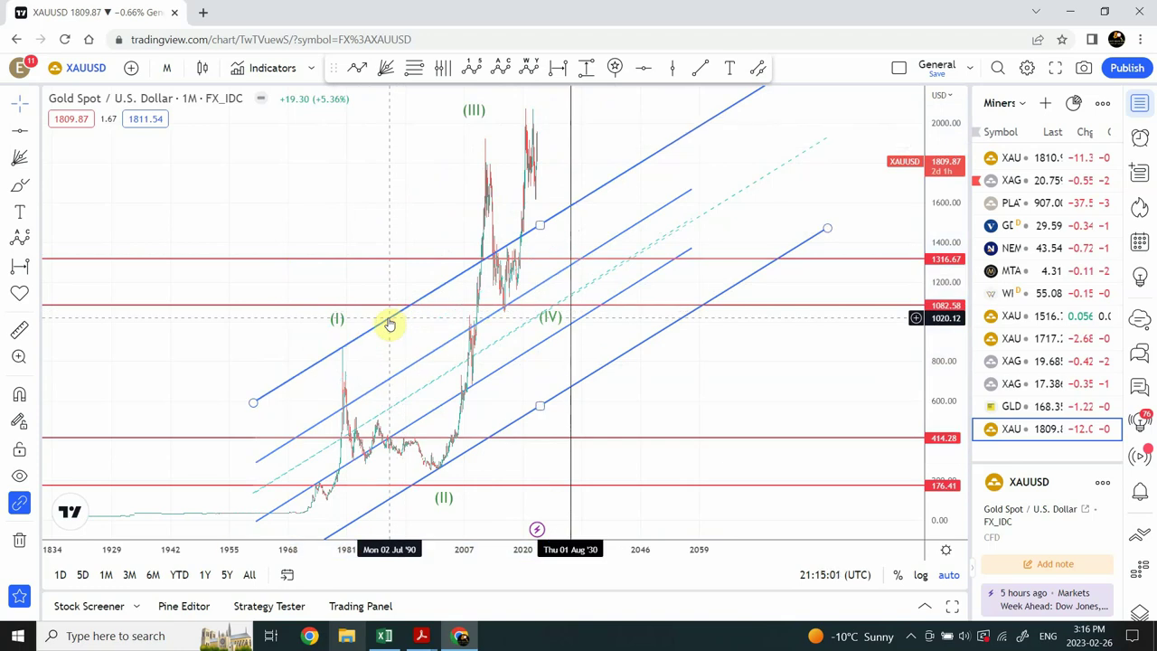
pyautogui.click(381, 329)
pyautogui.press('Delete')
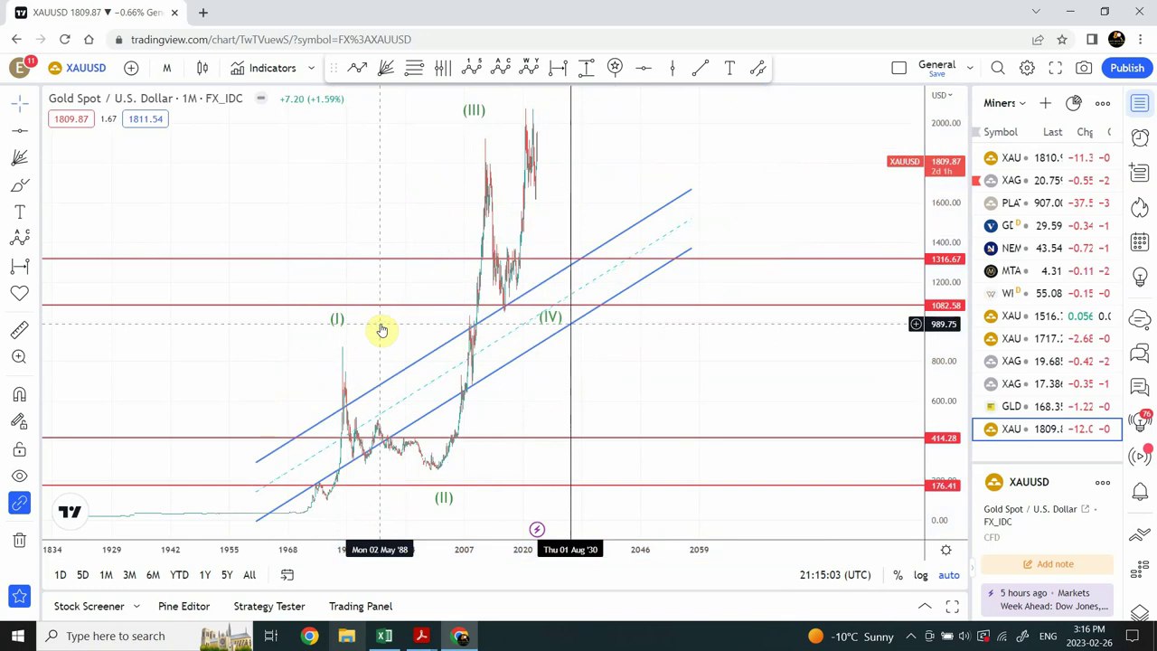
pyautogui.click(409, 378)
pyautogui.press('Delete')
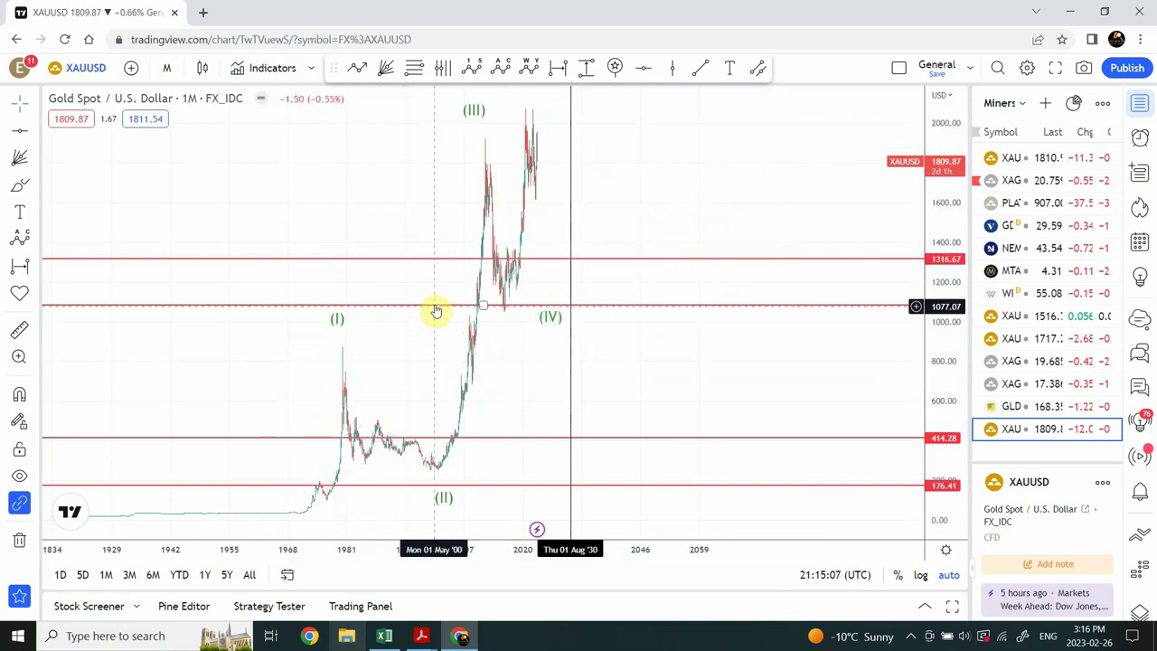
# Delete all four red horizontal price lines from the monthly gold chart
pyautogui.click(434, 308)
pyautogui.press('Delete')
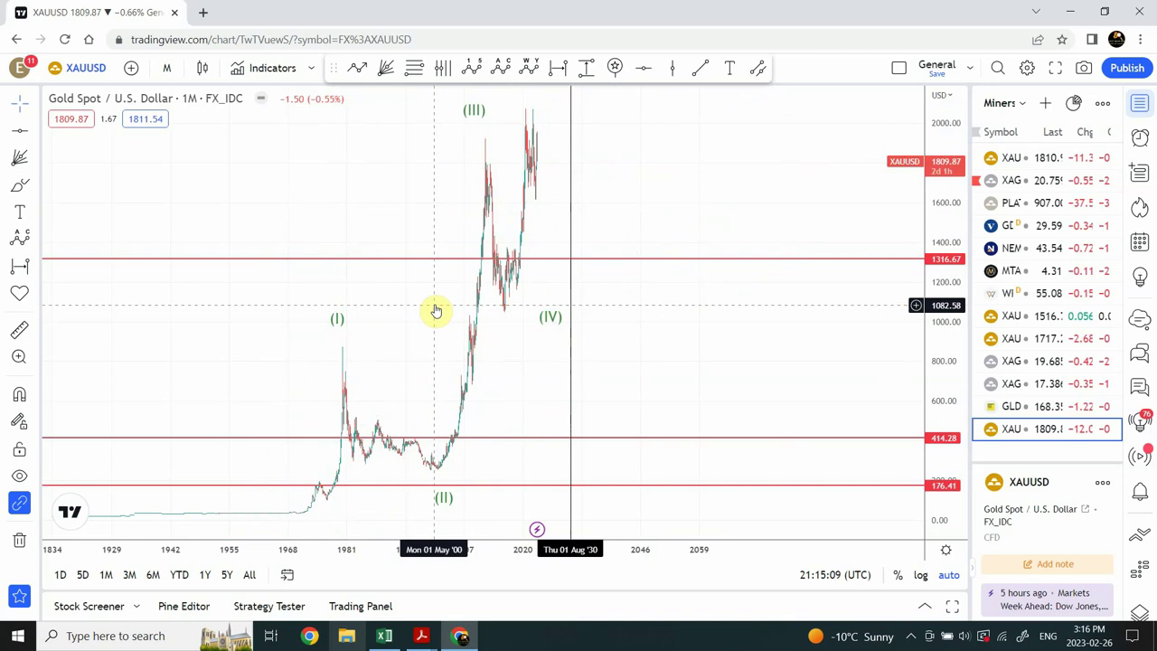
pyautogui.click(450, 261)
pyautogui.press('Delete')
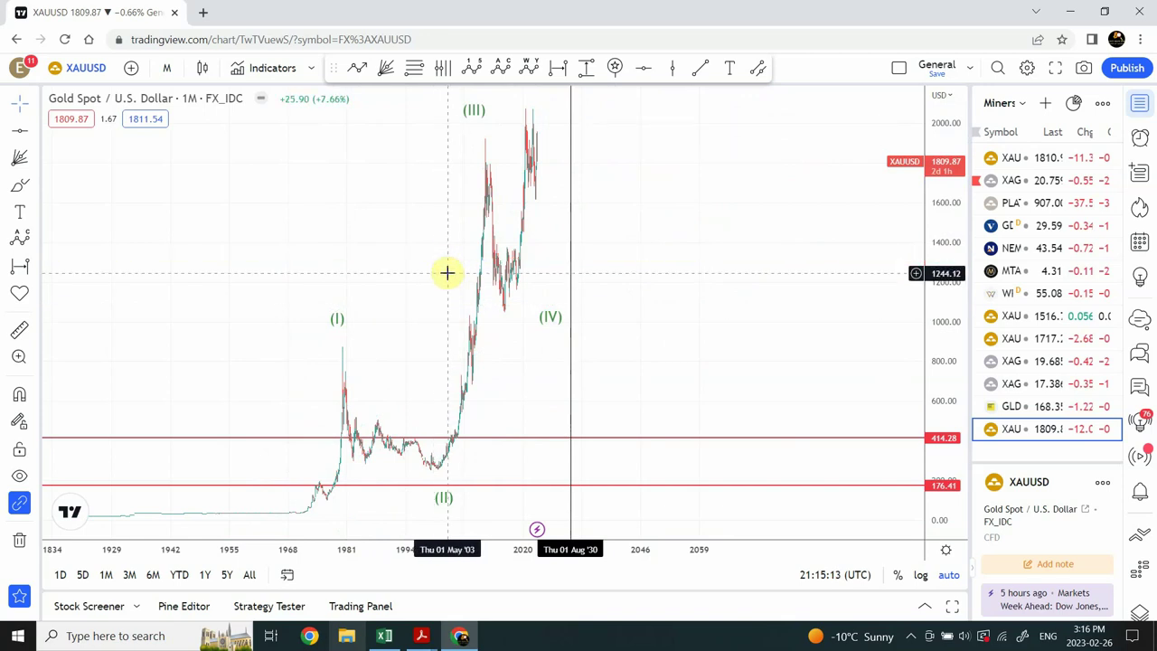
pyautogui.click(519, 441)
pyautogui.press('Delete')
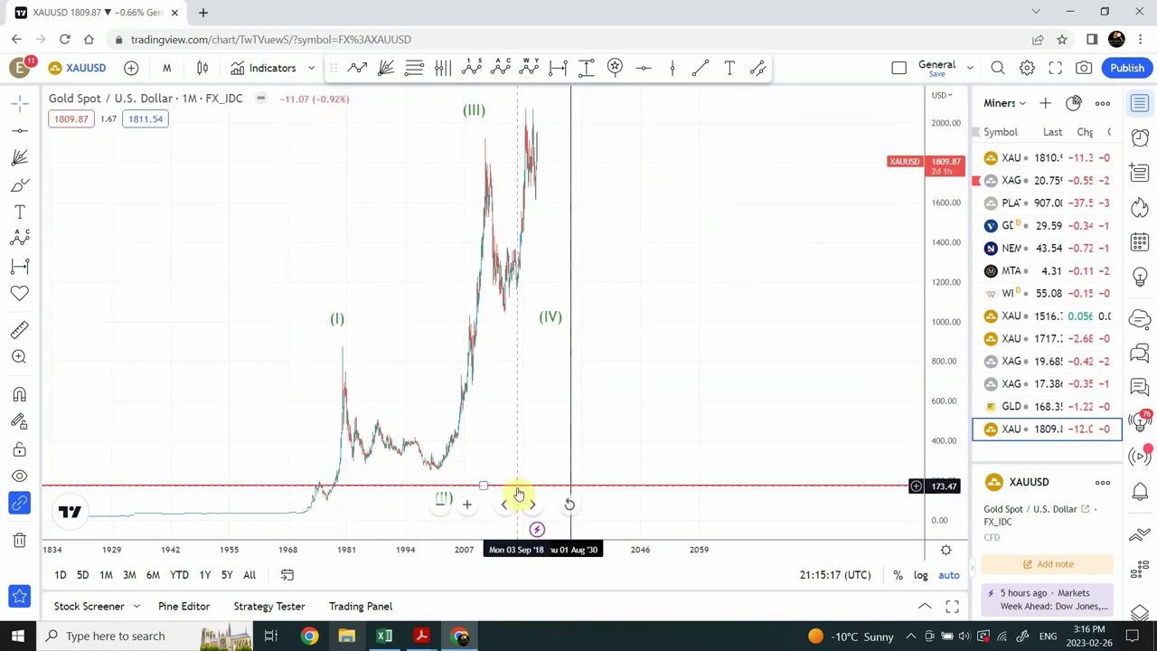
pyautogui.click(529, 485)
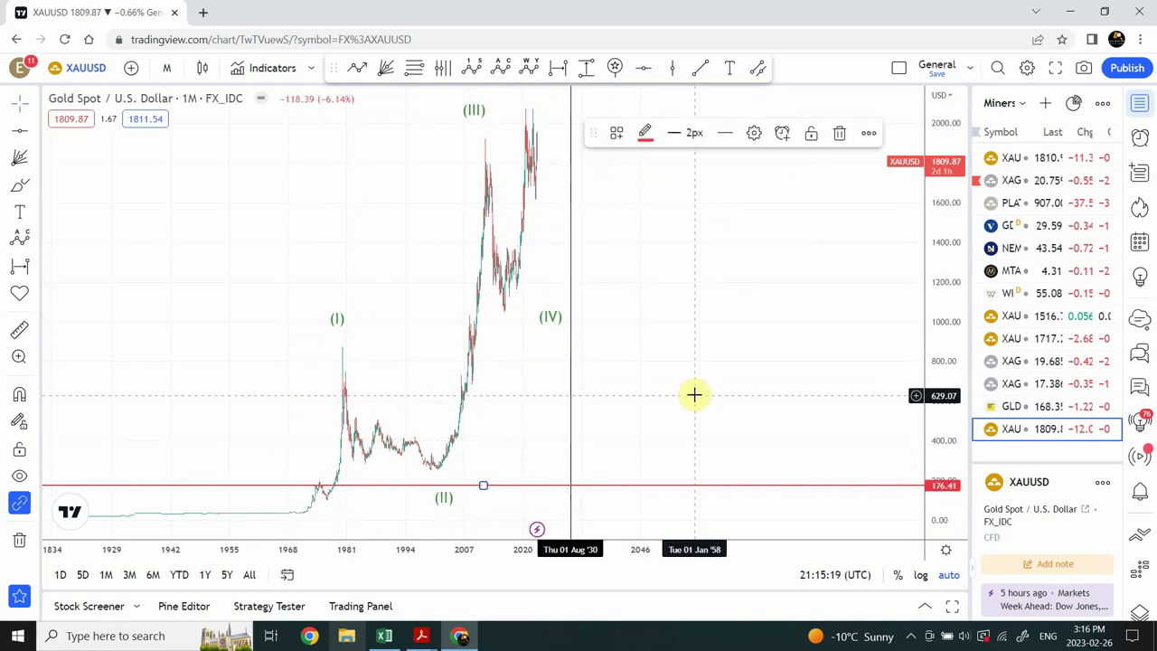
pyautogui.press('Delete')
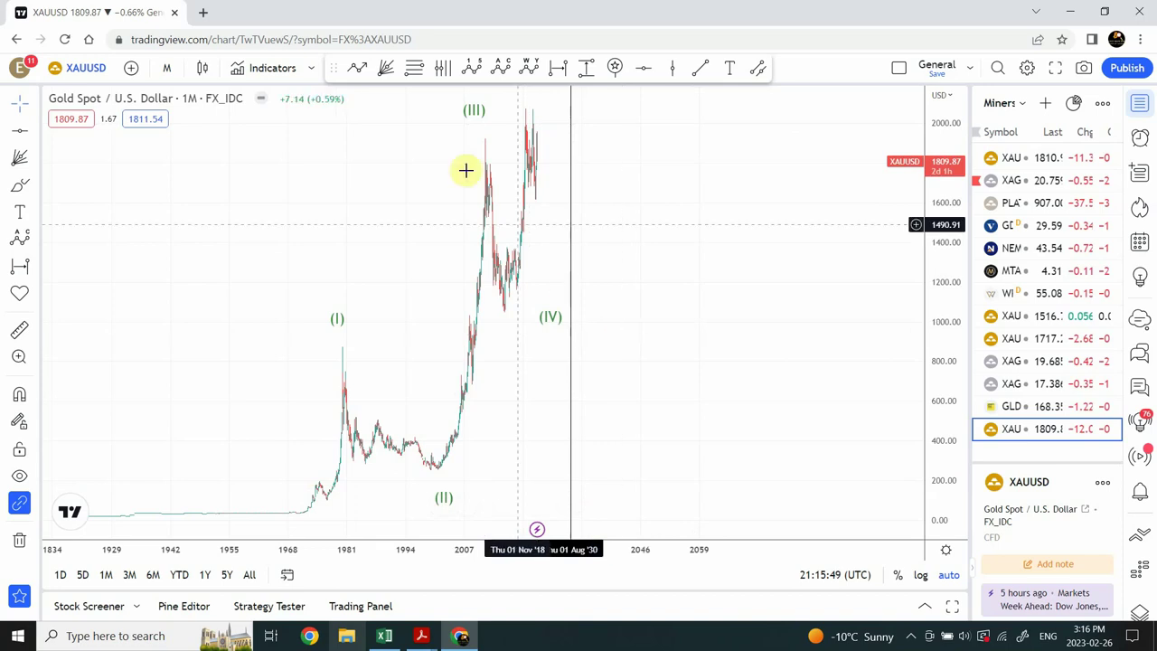
# Set the gold chart to the 1-week interval and frame the price action from about 2018 to 2023
pyautogui.click(165, 67)
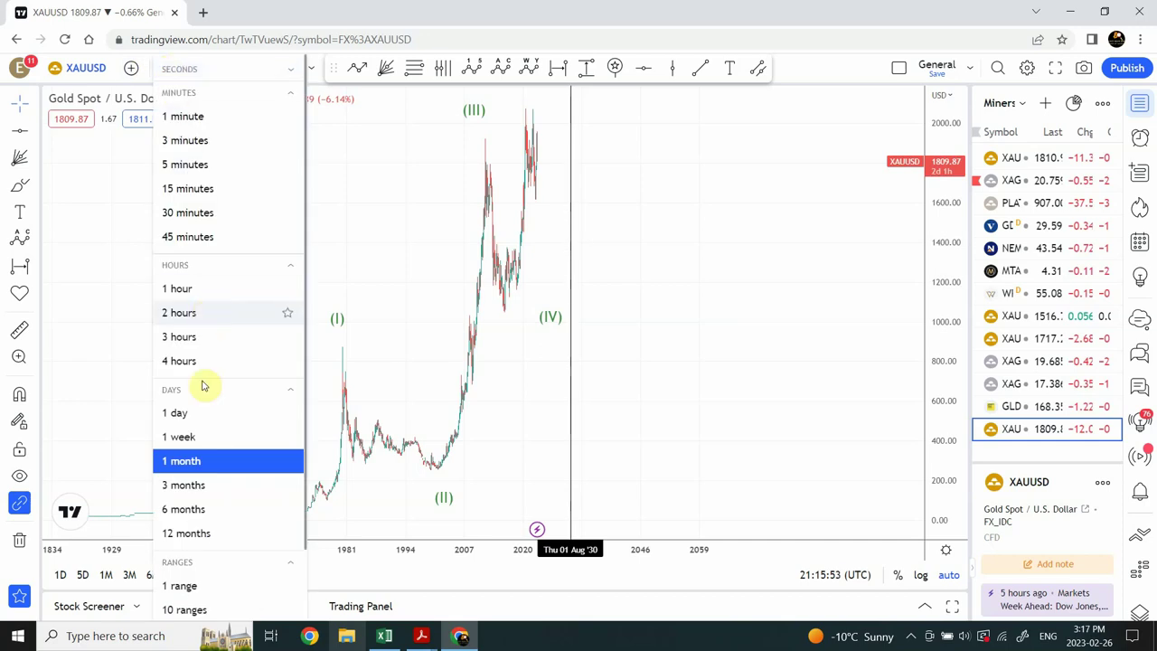
pyautogui.click(207, 440)
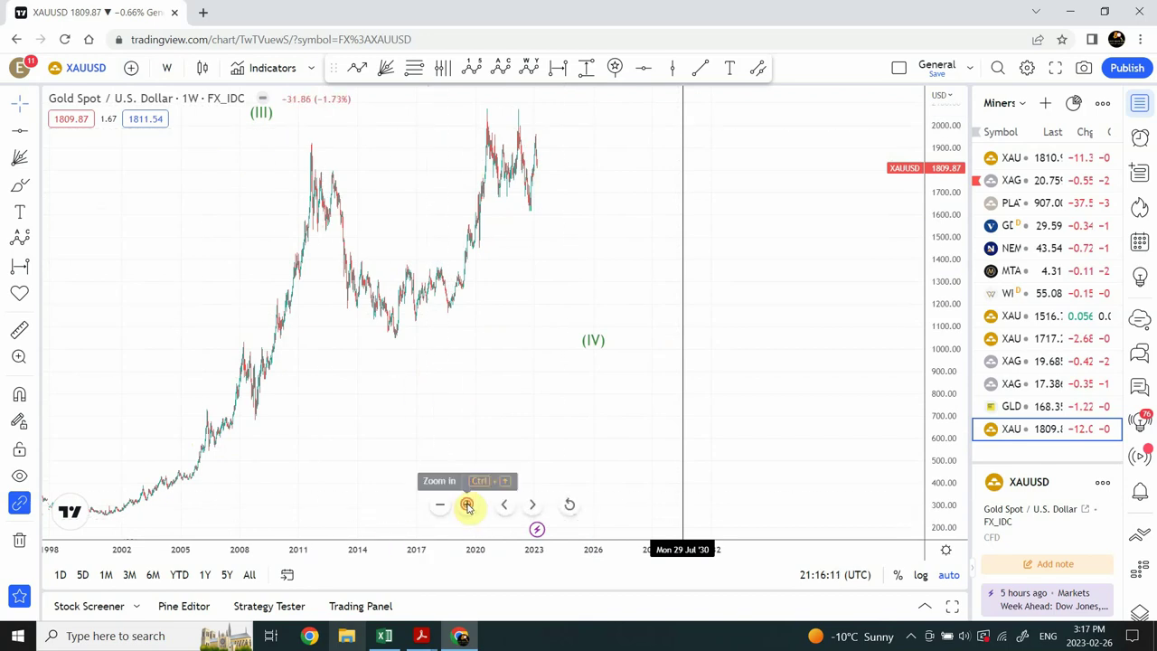
pyautogui.click(466, 505)
pyautogui.click(466, 505)
pyautogui.scroll(-5, 305, 369)
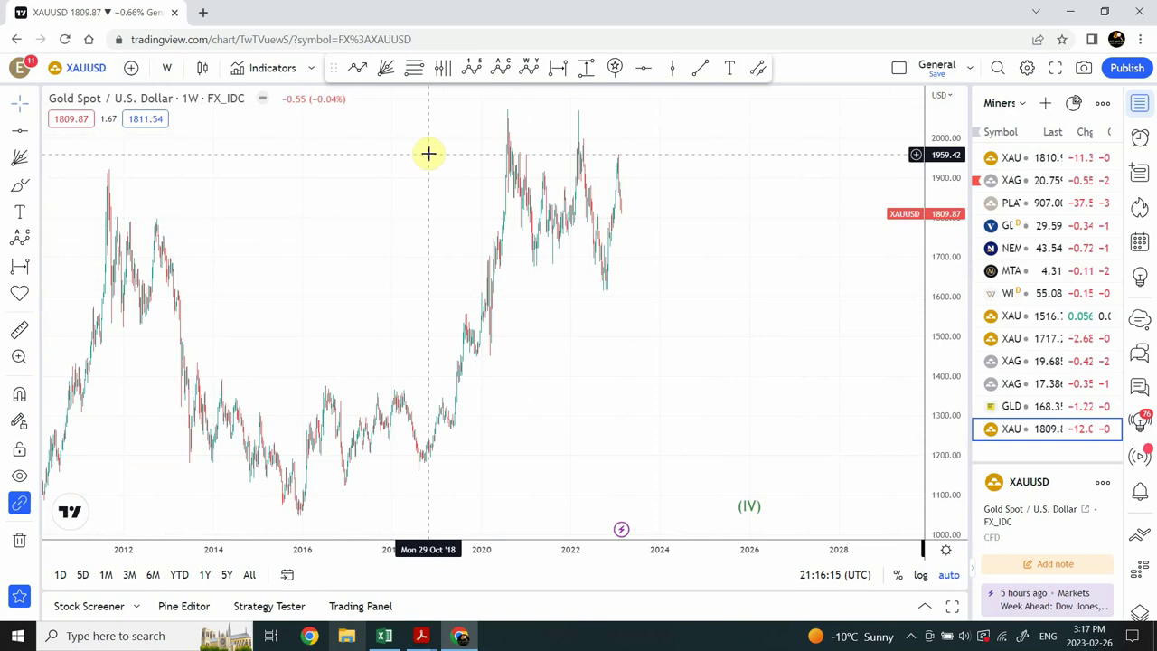
pyautogui.moveTo(434, 517)
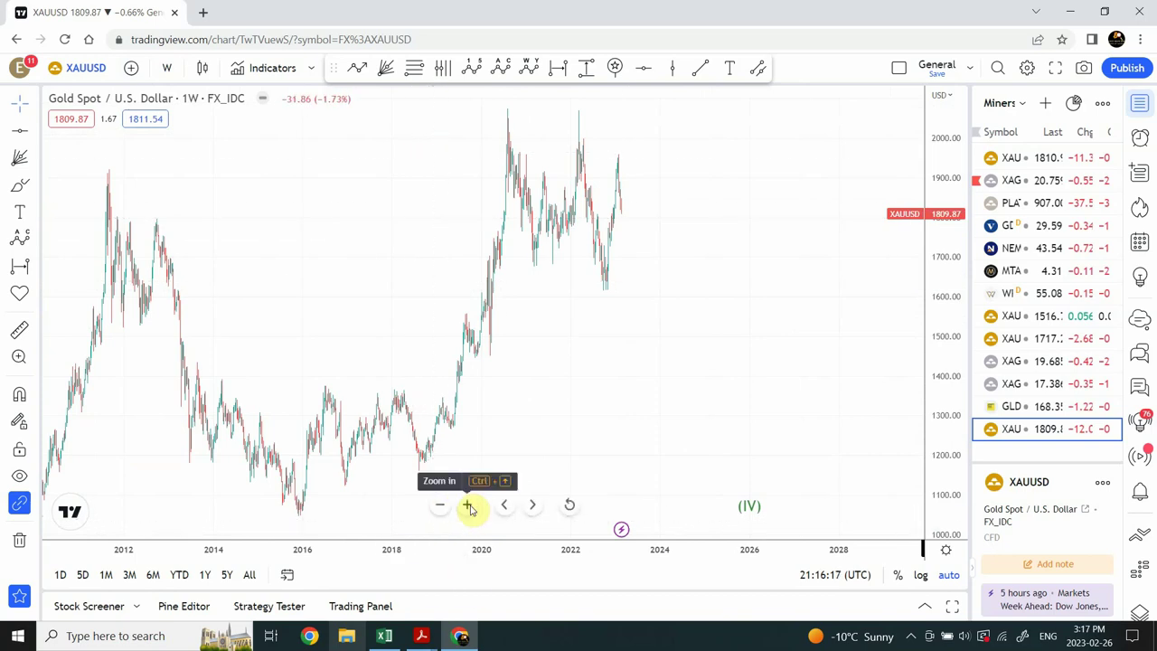
pyautogui.click(469, 505)
pyautogui.click(468, 508)
pyautogui.moveTo(419, 317); pyautogui.dragTo(837, 304)
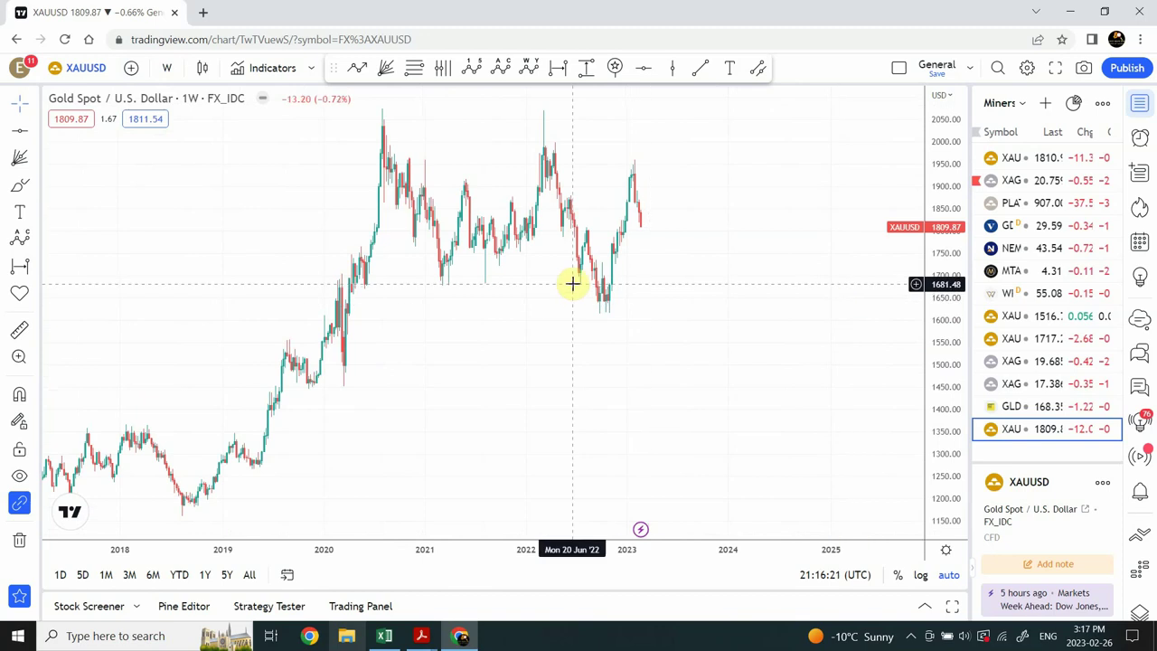
# Measure the date range from the 7 March 2022 high to the 23 January 2023 high
pyautogui.click(557, 69)
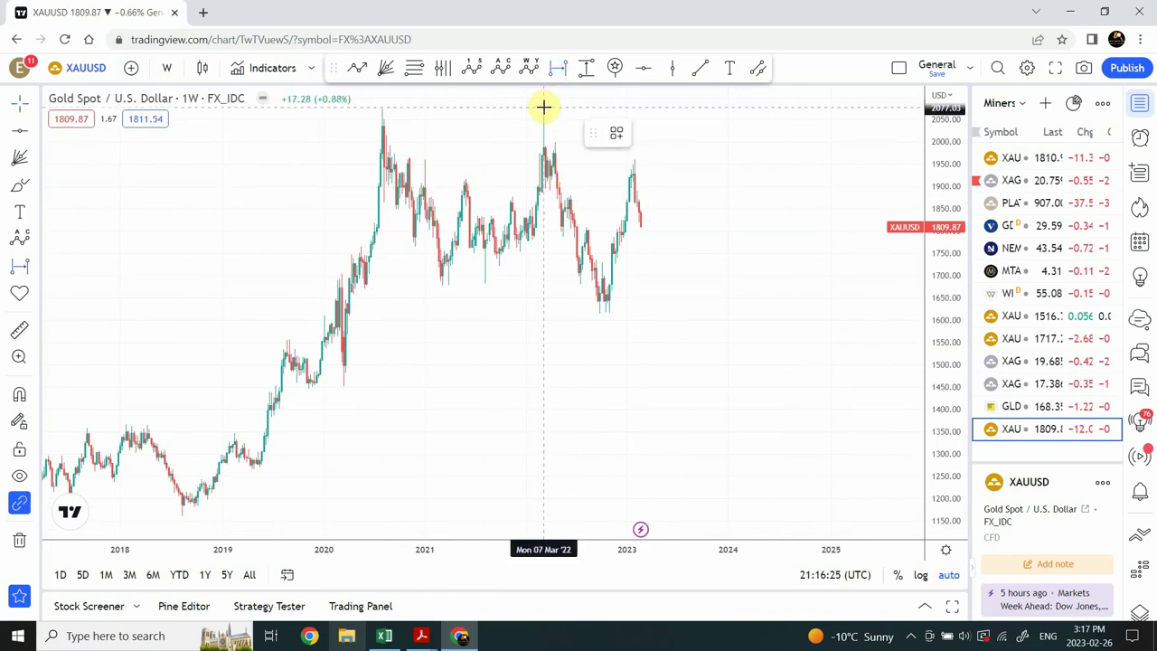
pyautogui.click(543, 107)
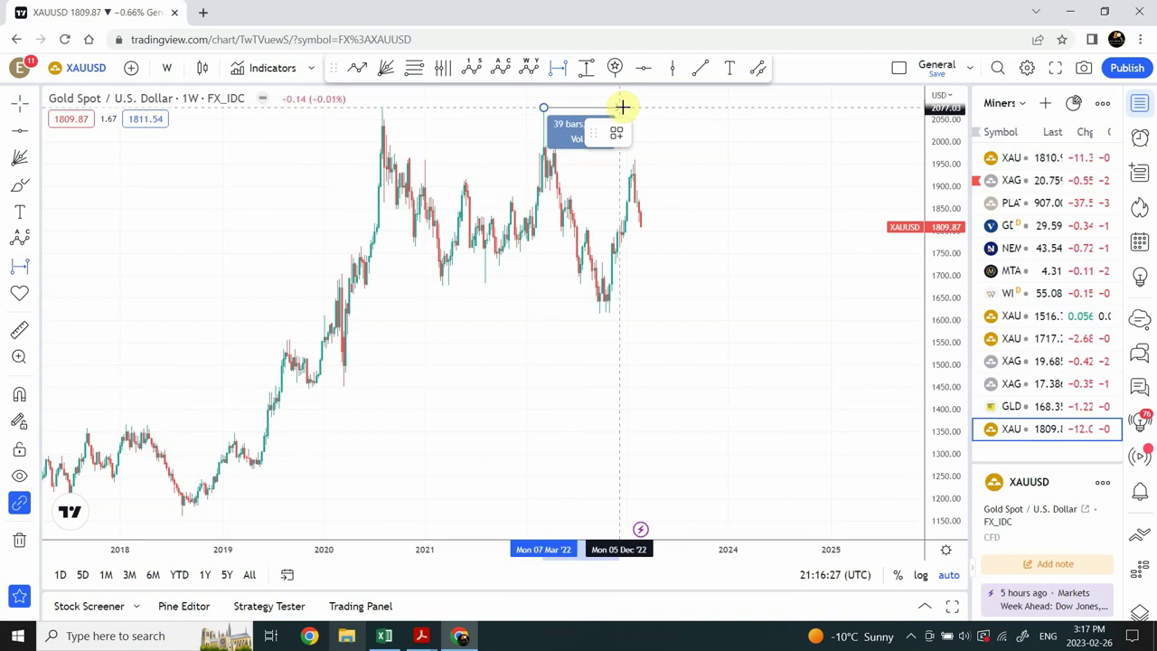
pyautogui.click(633, 187)
pyautogui.click(694, 218)
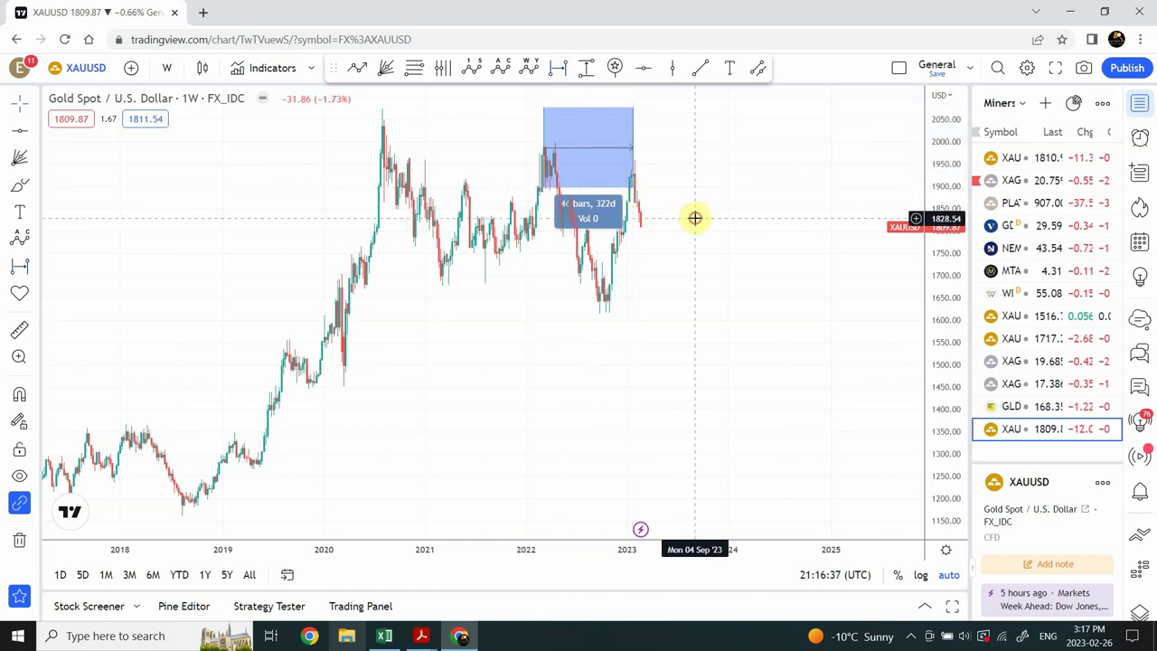
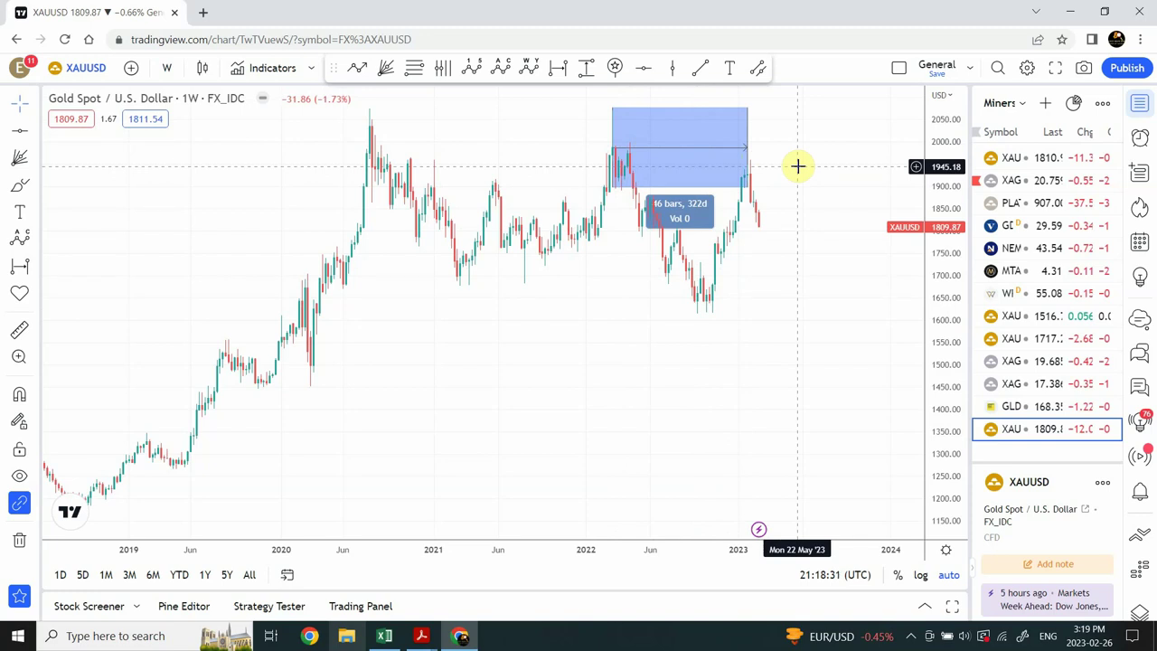
# Try the date range box slightly lower and return it to the level of the March 2022 high
pyautogui.click(682, 154)
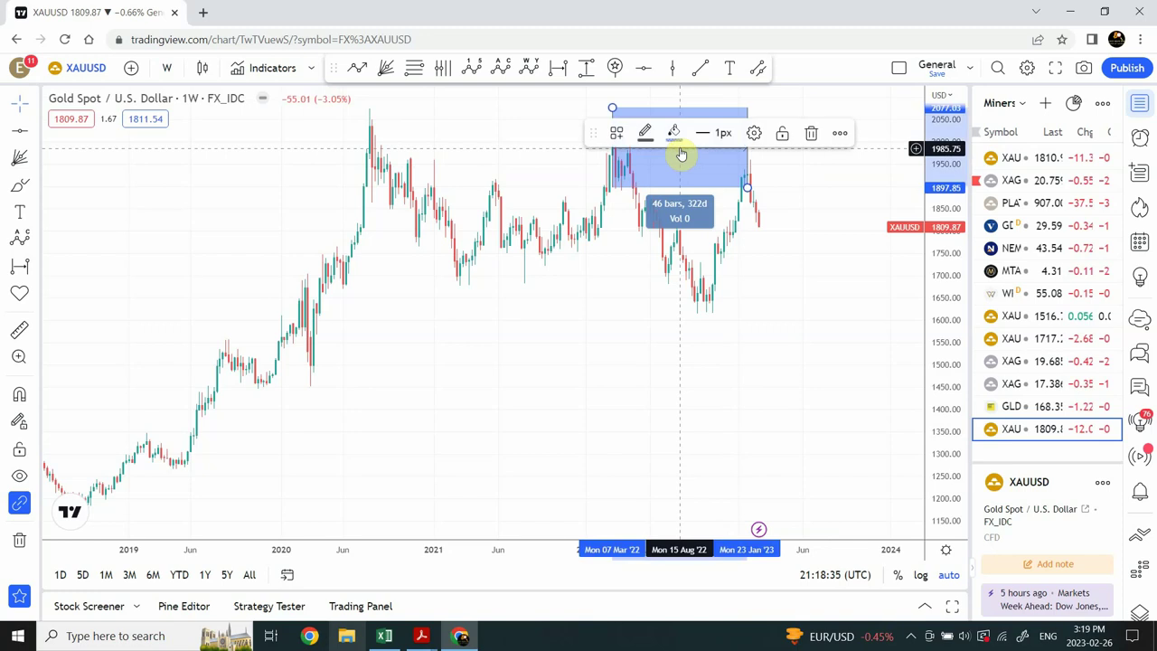
pyautogui.moveTo(682, 155); pyautogui.dragTo(682, 162)
pyautogui.click(780, 370)
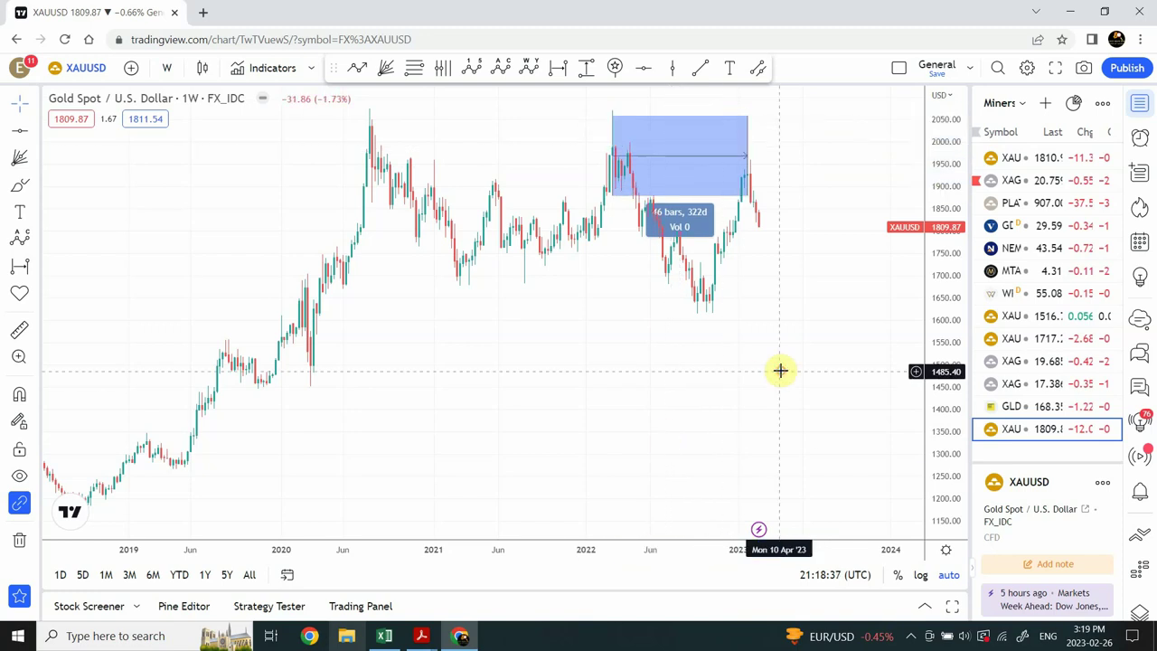
pyautogui.click(677, 156)
pyautogui.moveTo(677, 156); pyautogui.dragTo(674, 144)
pyautogui.click(623, 299)
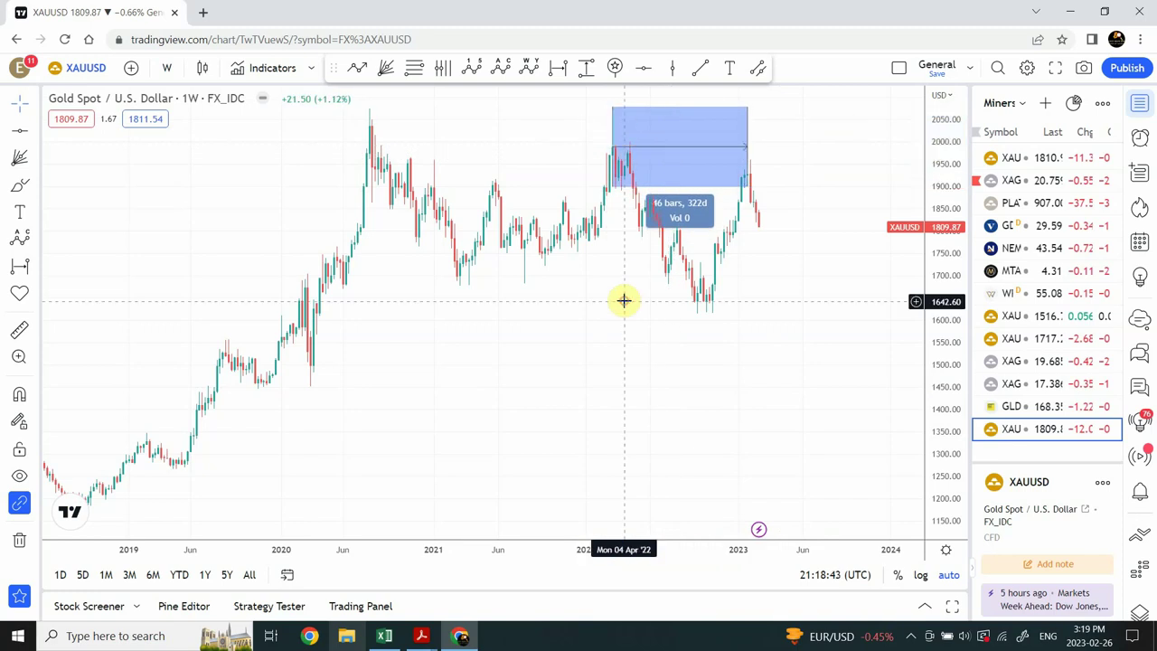
# Draw a horizontal line at 1613.86 along the autumn 2022 lows and delete the date range measurement
pyautogui.click(644, 73)
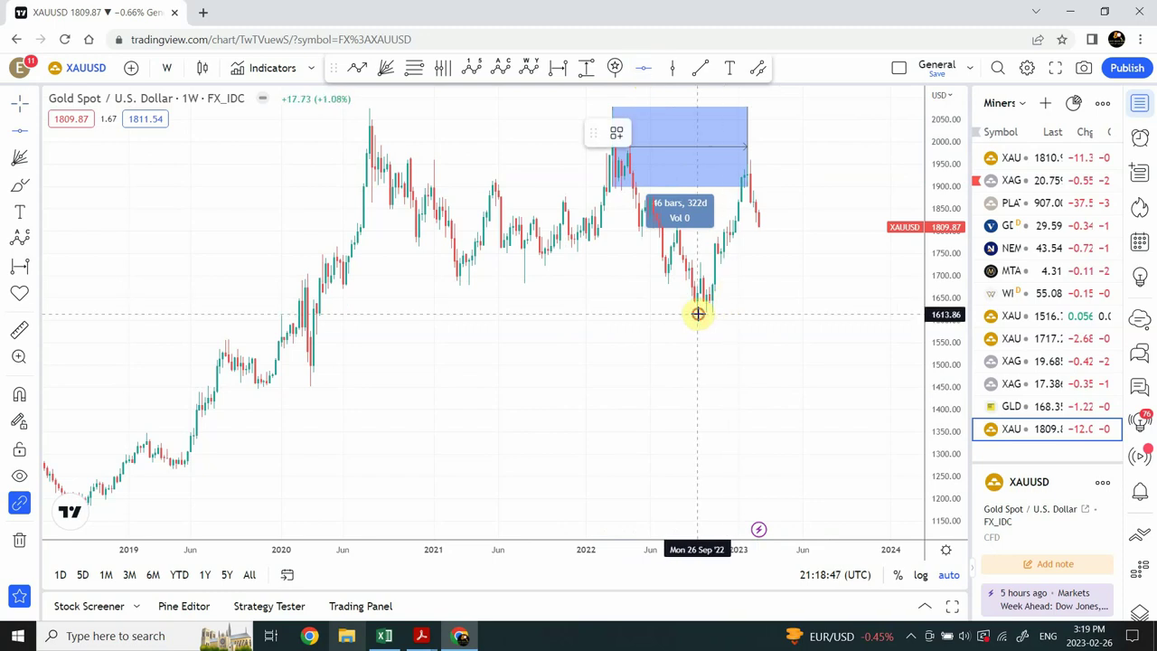
pyautogui.click(697, 314)
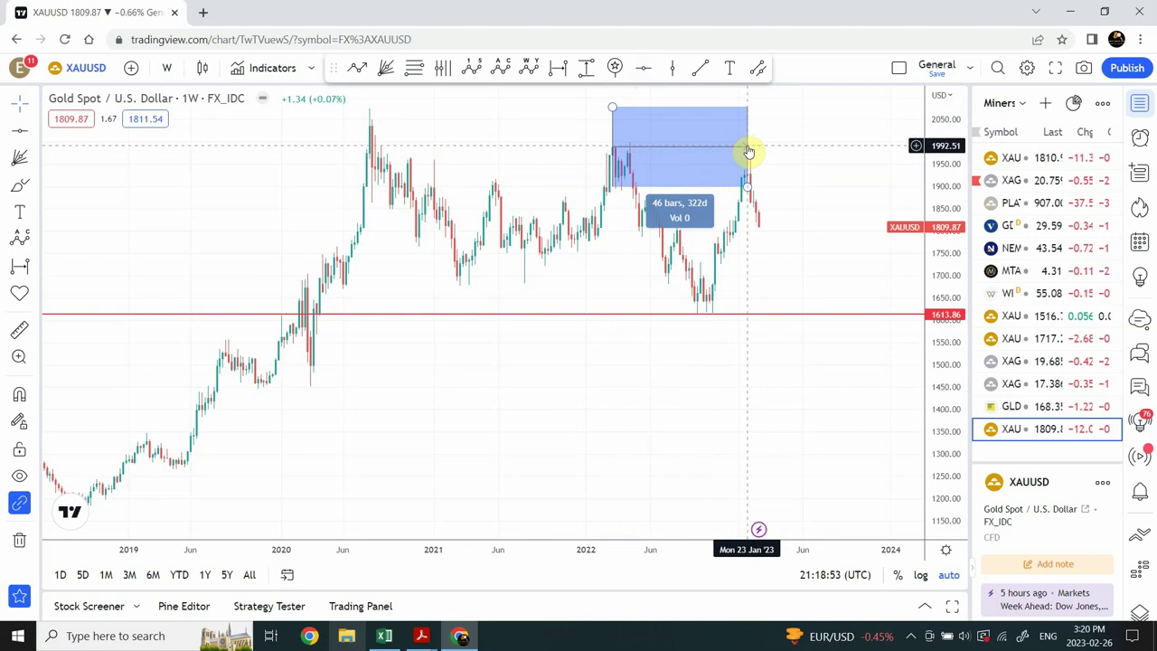
pyautogui.click(697, 154)
pyautogui.press('Delete')
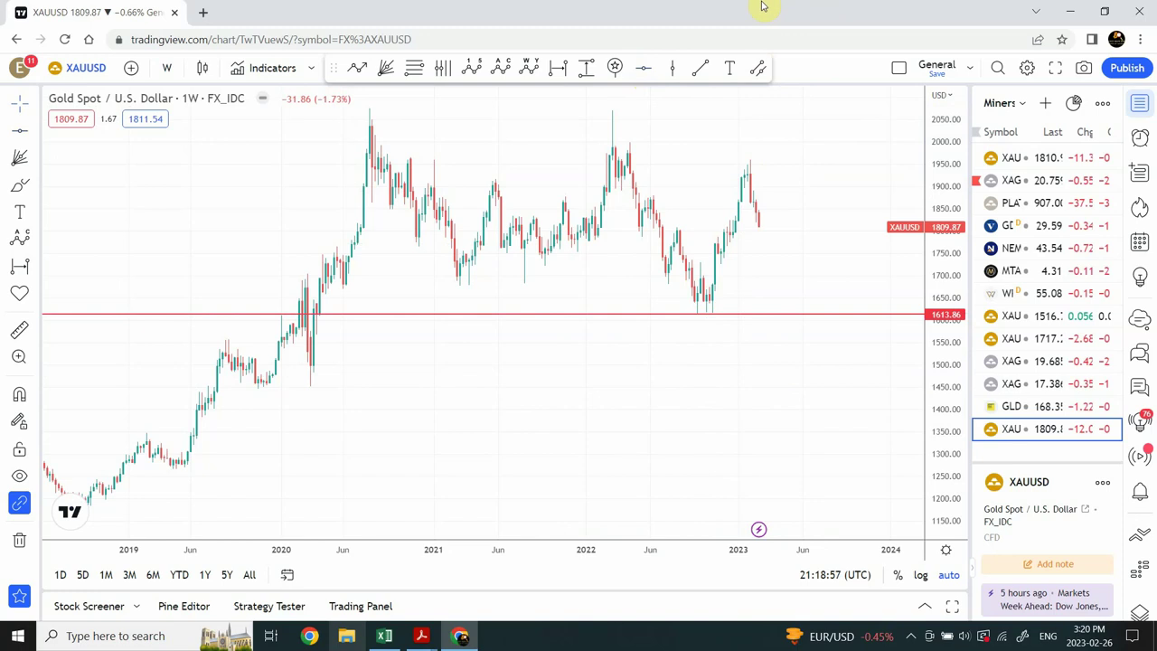
# Place a vertical line at 23 January 2023 and draw a Gann fan from the March 2022 high to its crossing with the horizontal line
pyautogui.click(672, 68)
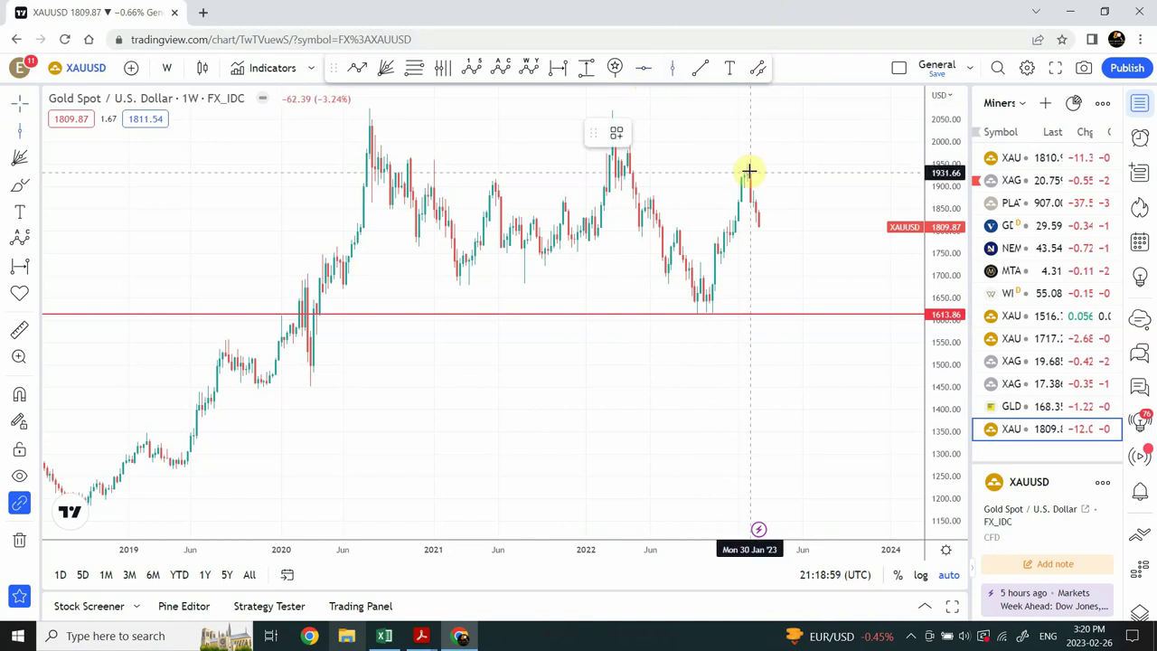
pyautogui.click(746, 167)
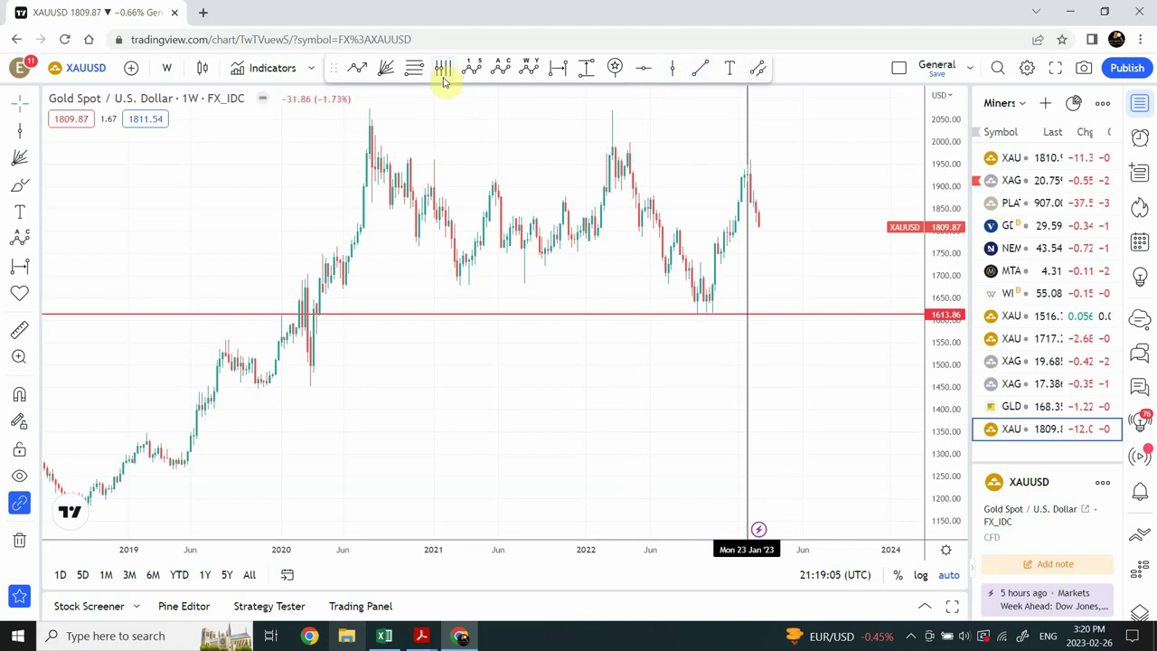
pyautogui.click(387, 72)
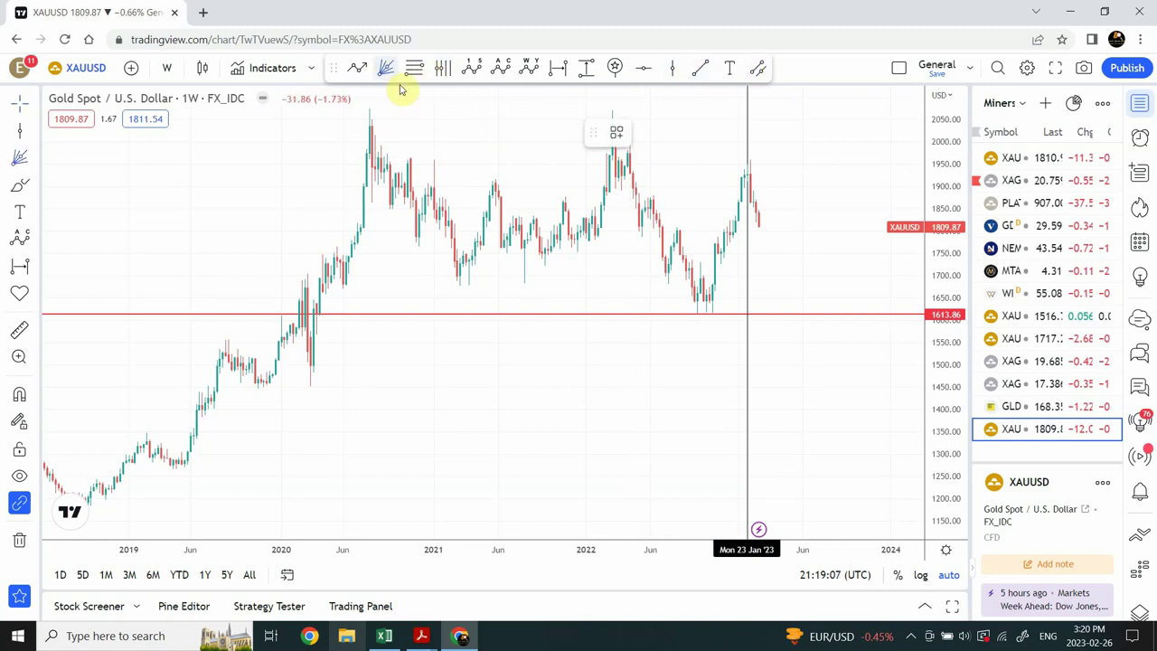
pyautogui.click(613, 110)
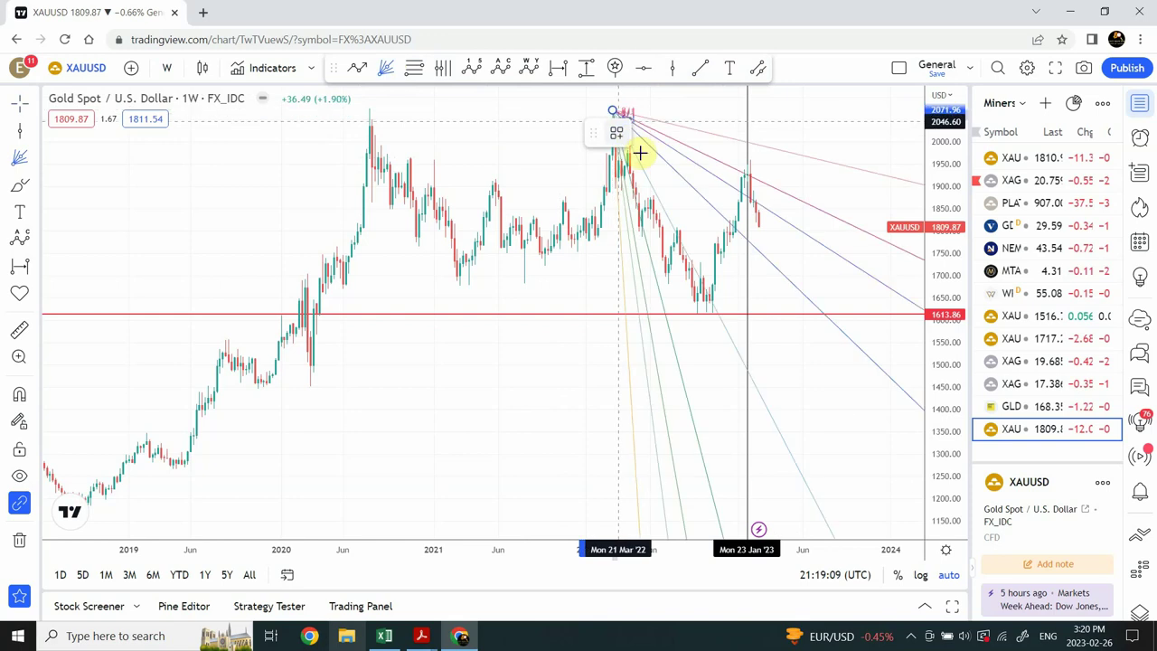
pyautogui.click(747, 315)
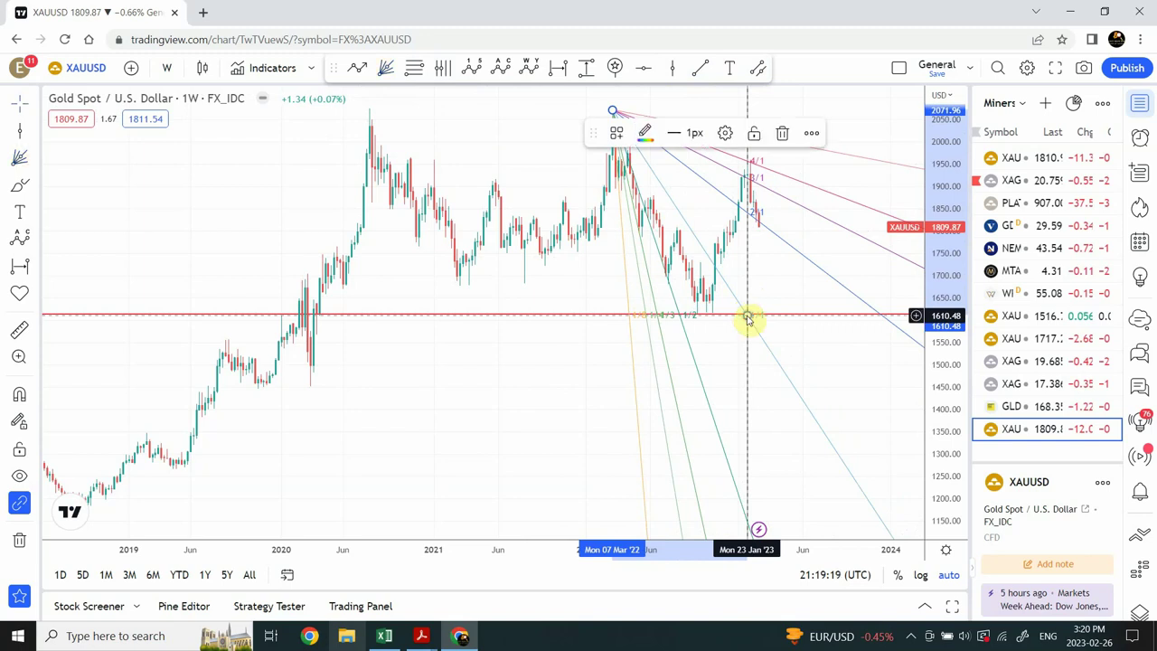
pyautogui.click(808, 344)
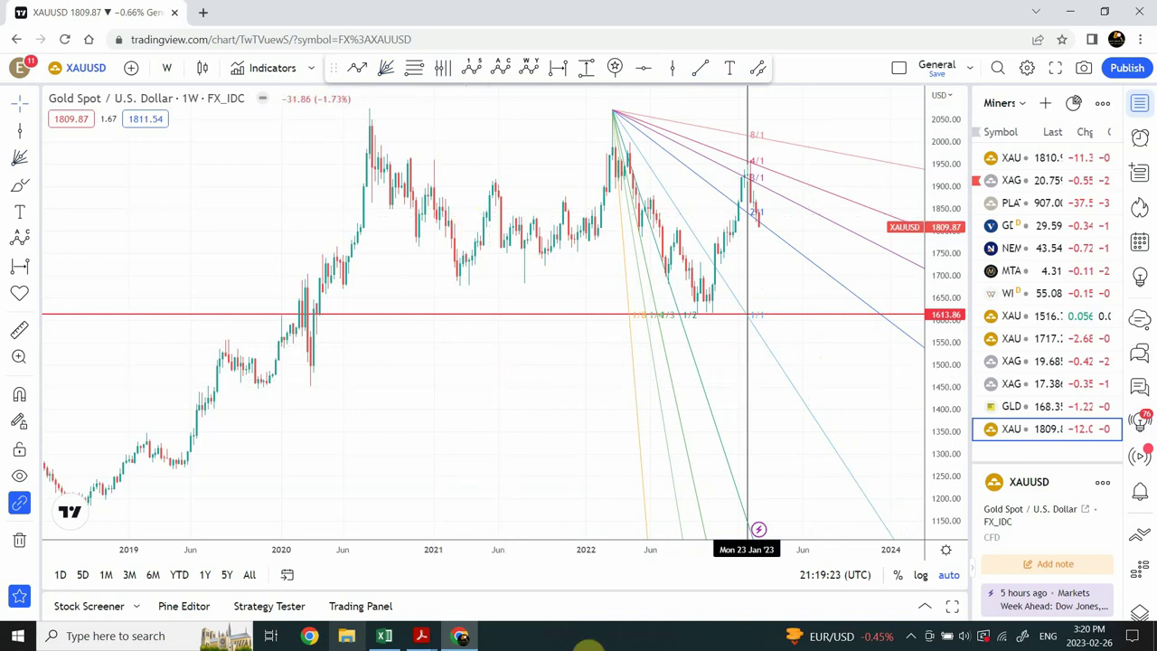
# Examine the weekly candles from March 2022 to early 2023 closely against the Gann fan lines
pyautogui.click(471, 506)
pyautogui.click(471, 507)
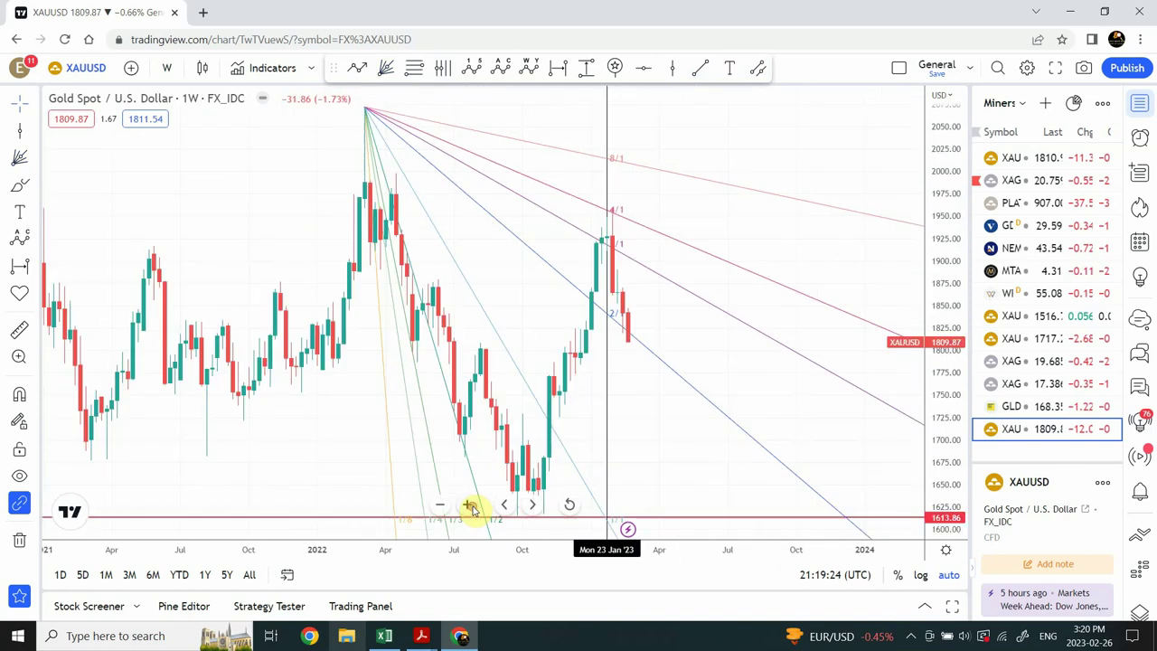
pyautogui.click(472, 505)
pyautogui.moveTo(600, 444); pyautogui.dragTo(751, 434)
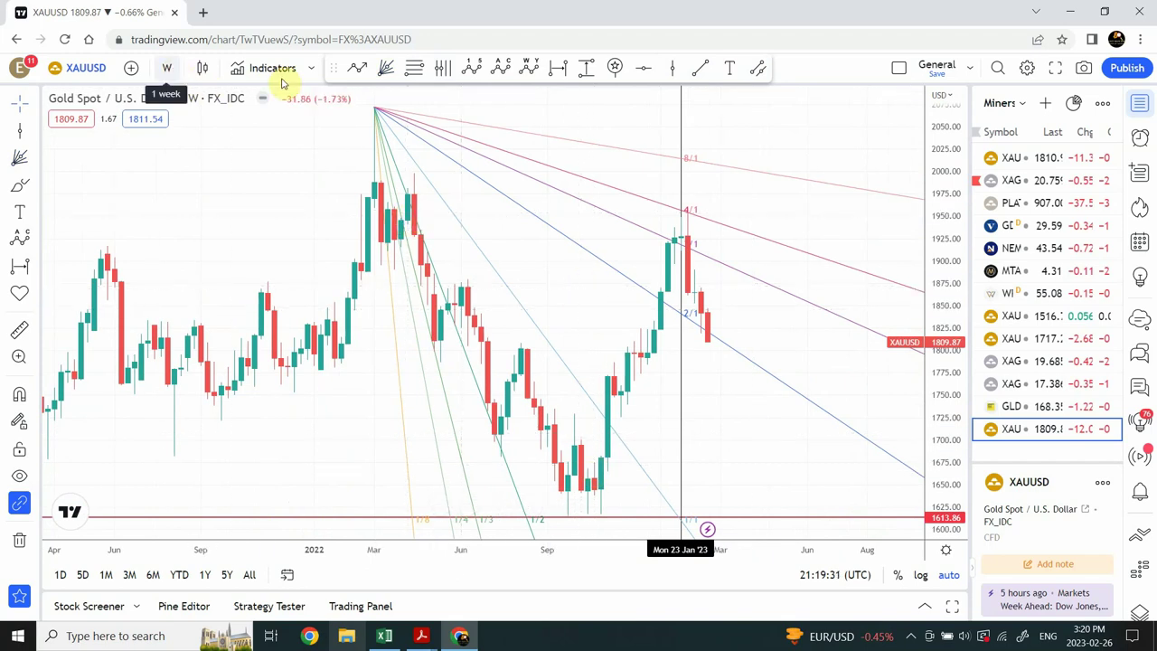
pyautogui.click(682, 140)
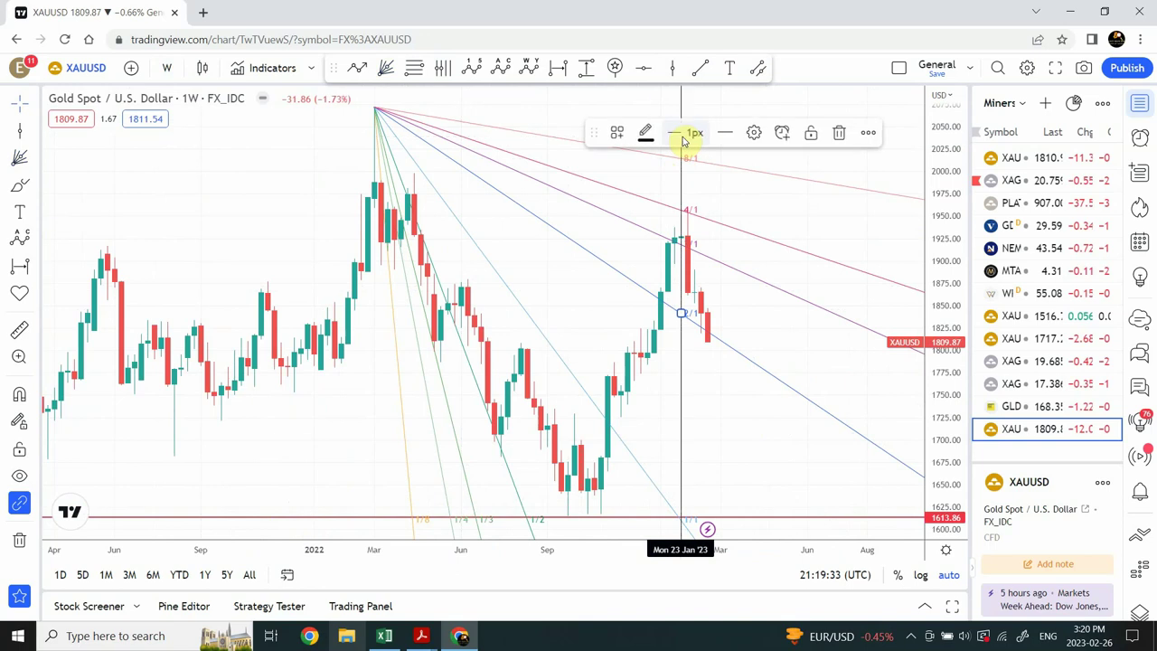
pyautogui.click(687, 134)
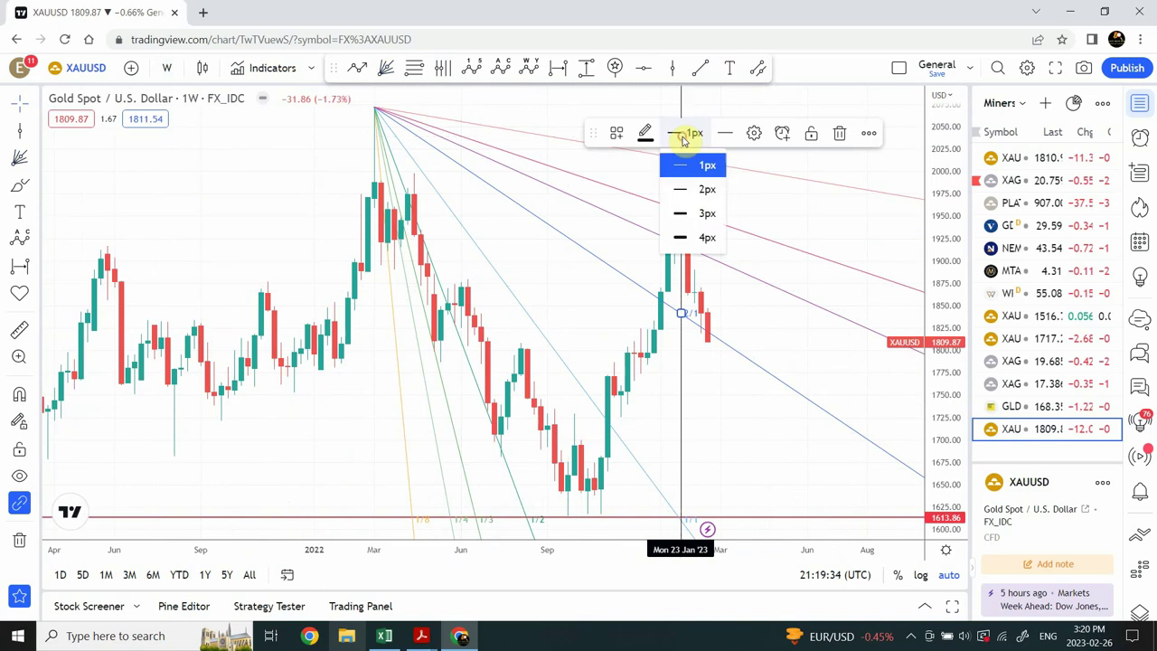
pyautogui.click(818, 230)
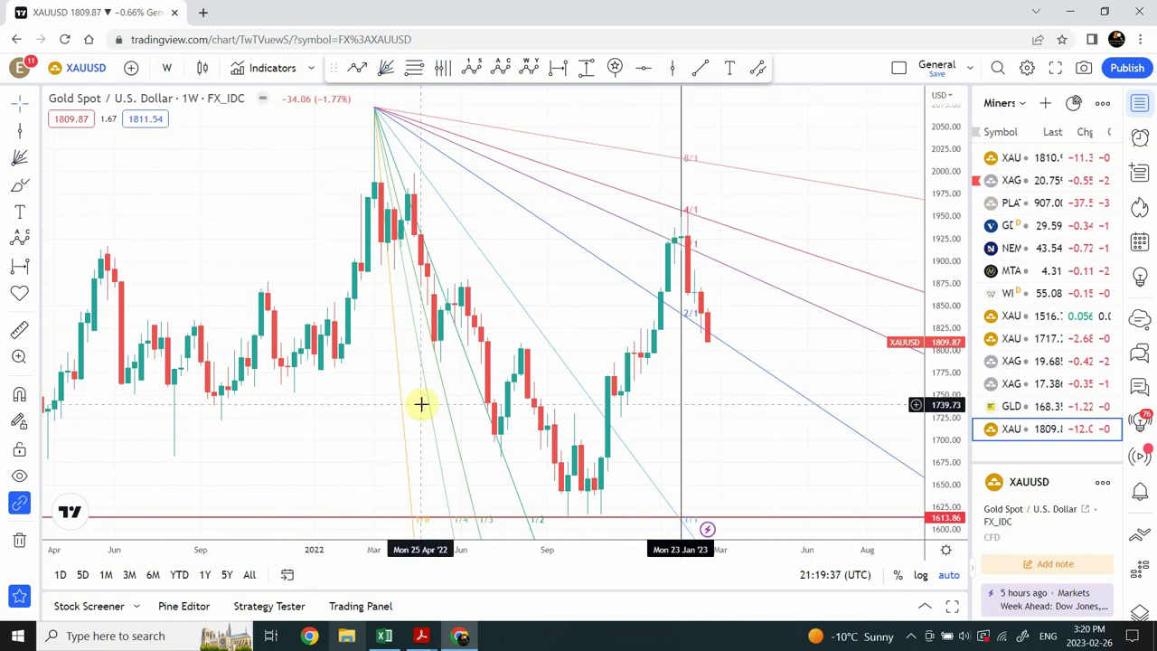
# Draw time zones from the March 2022 high on the weekly chart, with the first interval running from 7 March to 15 August 2022
pyautogui.click(440, 504)
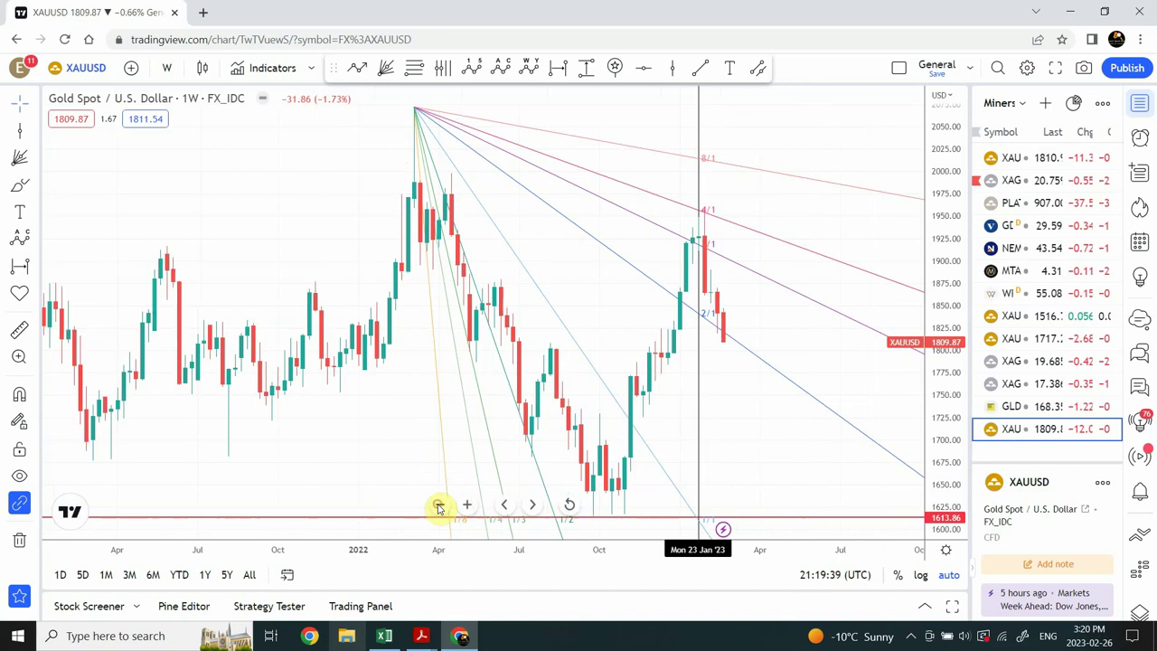
pyautogui.click(440, 504)
pyautogui.moveTo(370, 209); pyautogui.dragTo(151, 224)
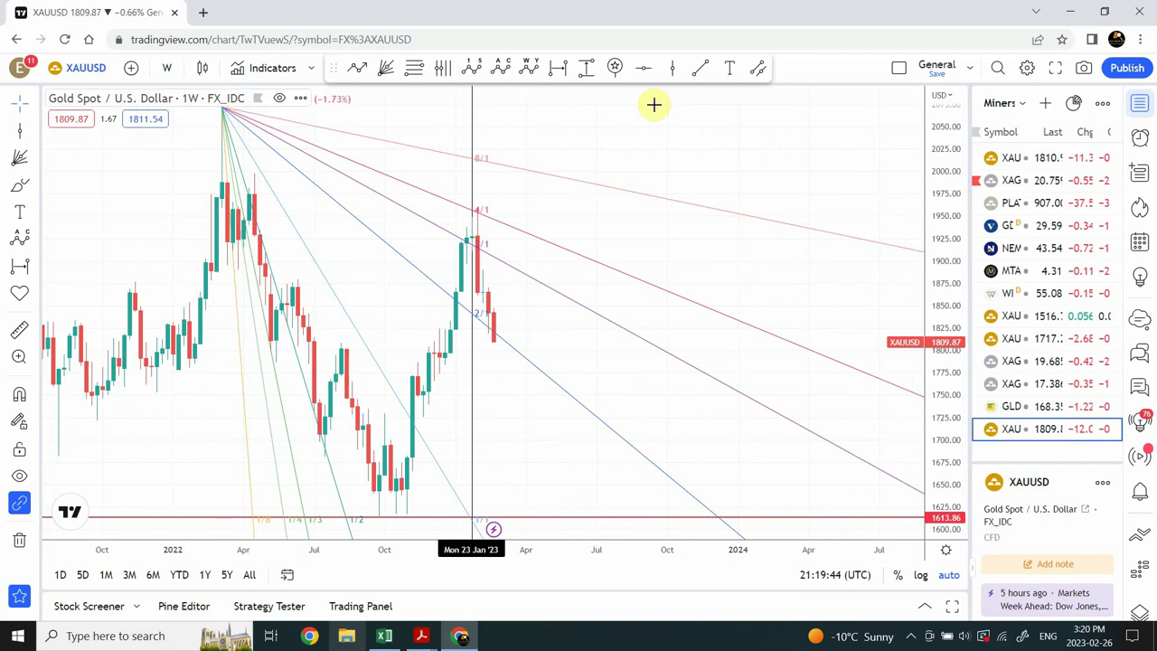
pyautogui.click(440, 68)
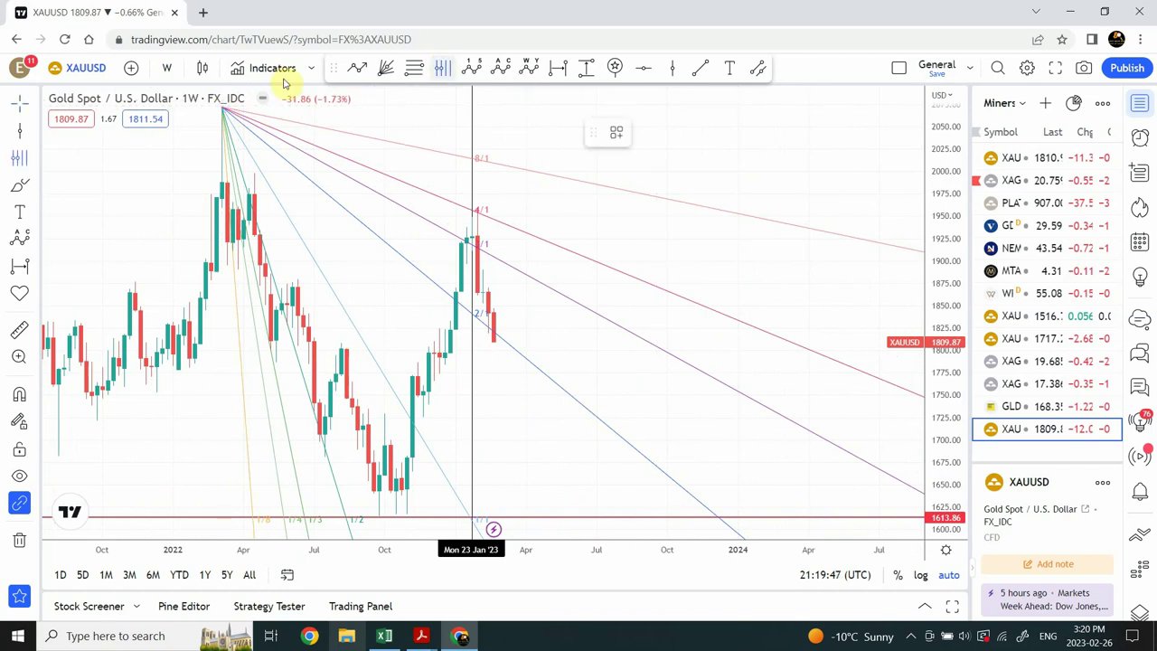
pyautogui.click(222, 107)
pyautogui.click(337, 219)
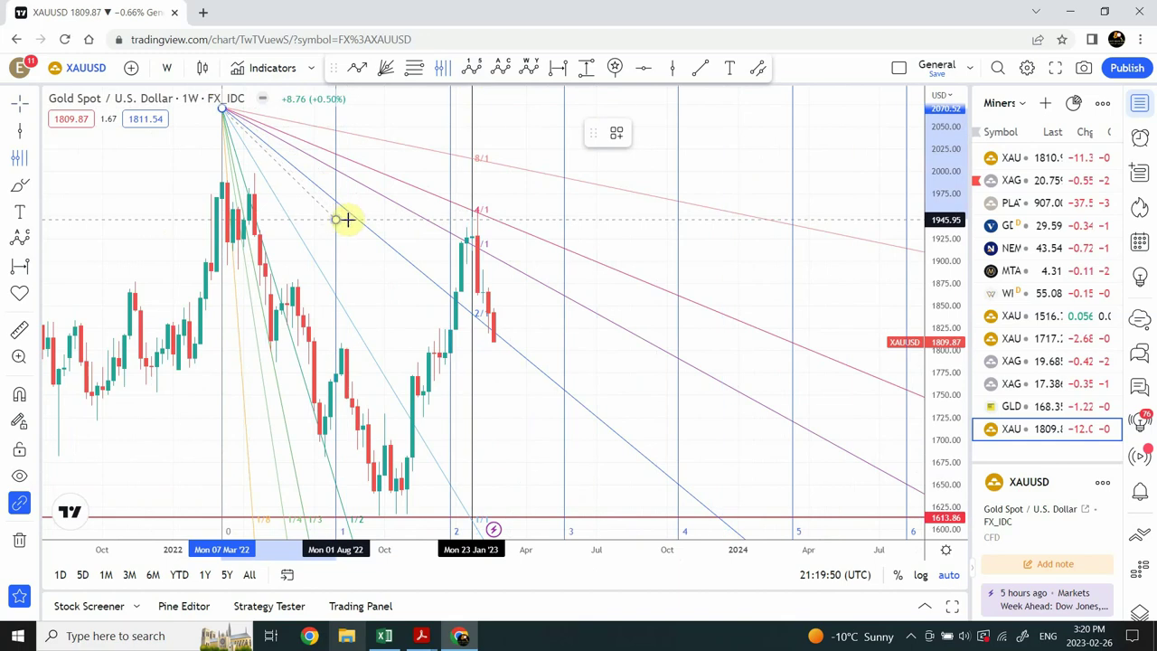
pyautogui.moveTo(346, 219); pyautogui.dragTo(348, 226)
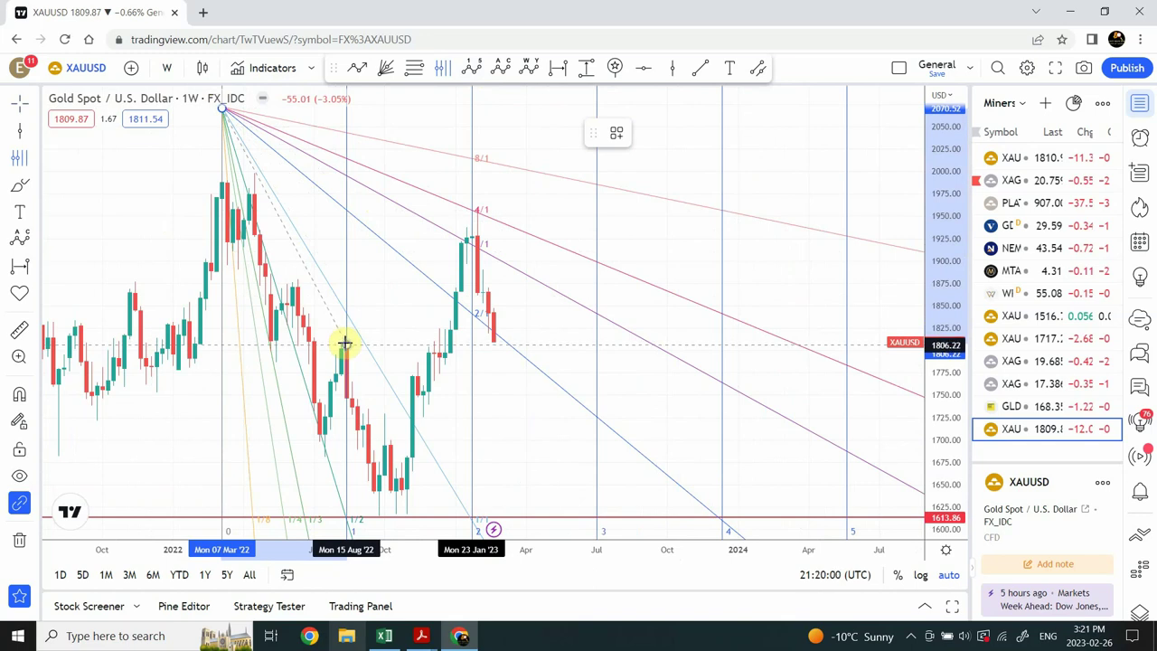
pyautogui.moveTo(346, 342)
pyautogui.mouseDown()
pyautogui.moveTo(472, 202)
pyautogui.moveTo(345, 270)
pyautogui.mouseUp()
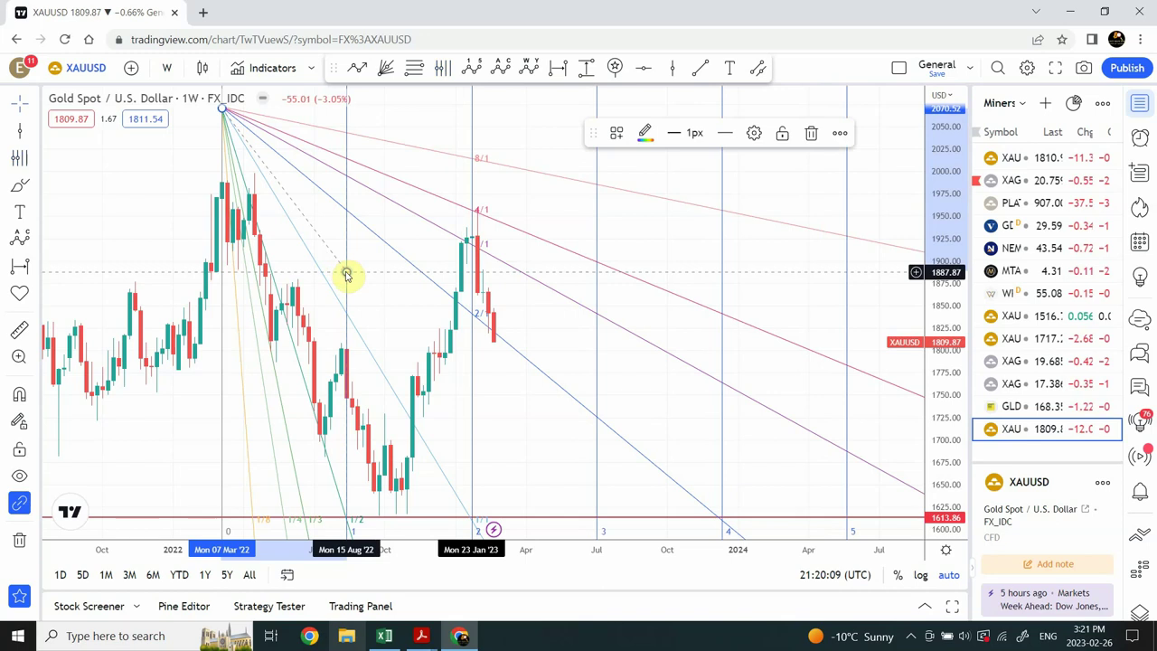
pyautogui.click(357, 293)
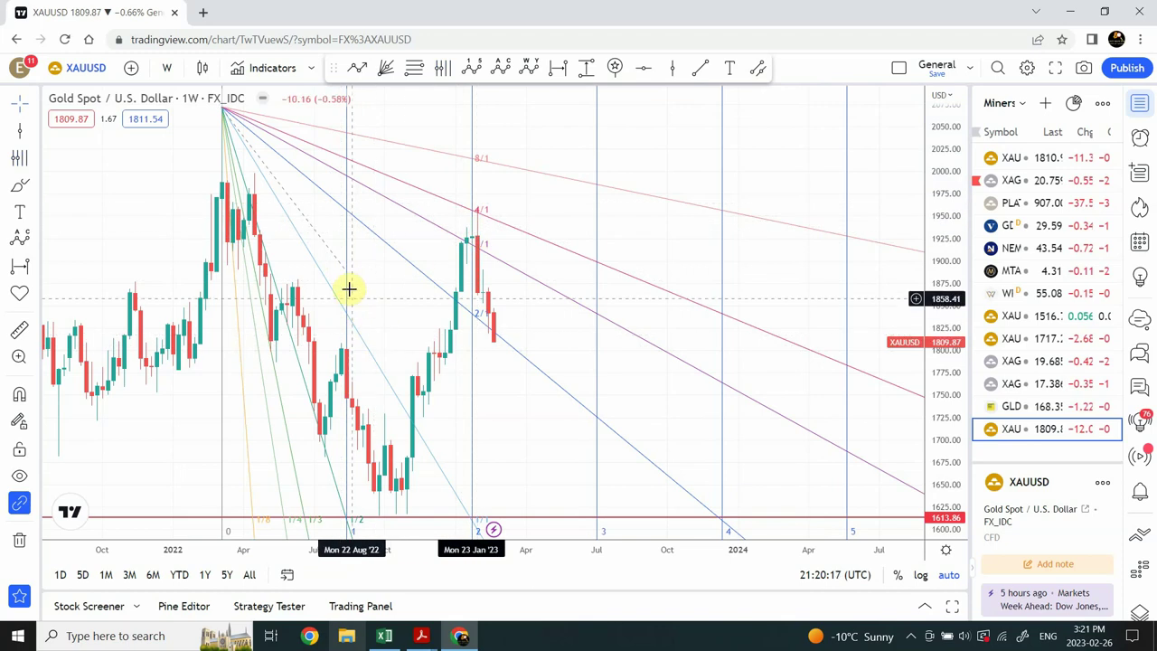
# Shorten the time zone interval so that its first division falls on 30 May 2022
pyautogui.moveTo(346, 272); pyautogui.dragTo(290, 295)
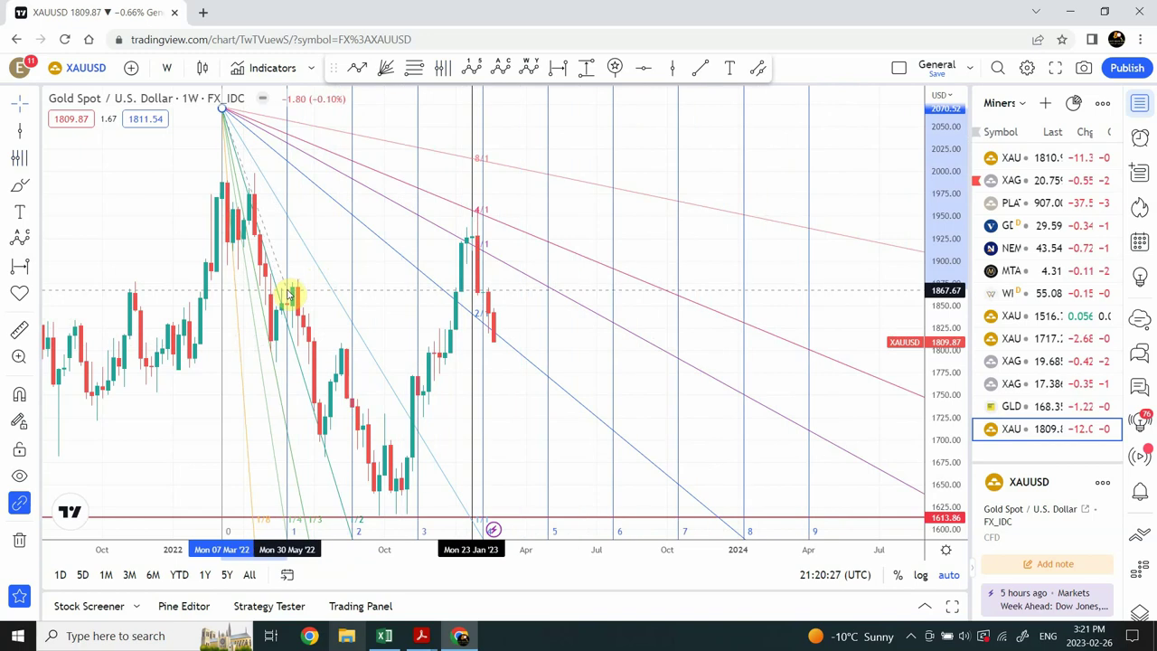
pyautogui.click(287, 291)
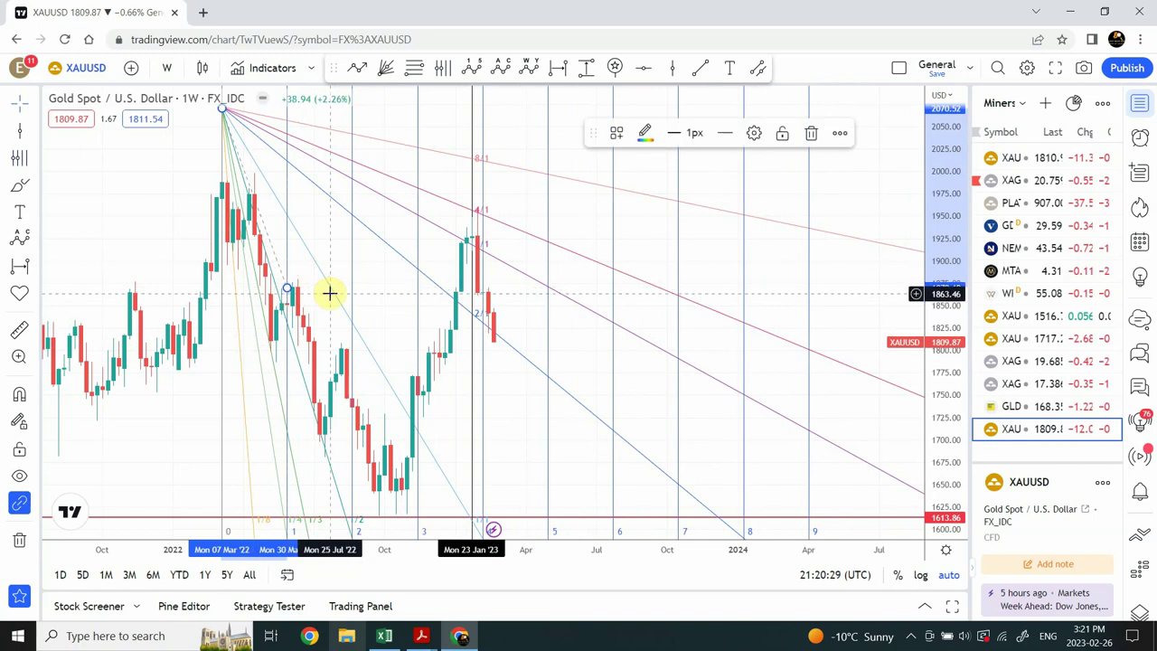
pyautogui.moveTo(287, 292); pyautogui.dragTo(285, 292)
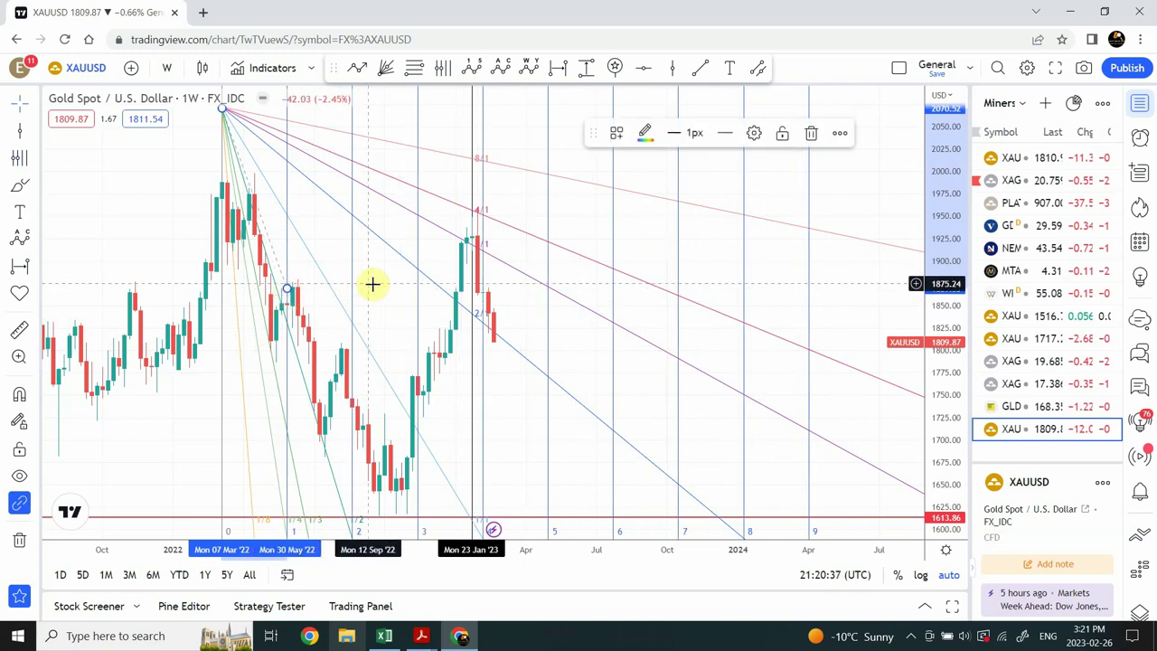
pyautogui.click(394, 306)
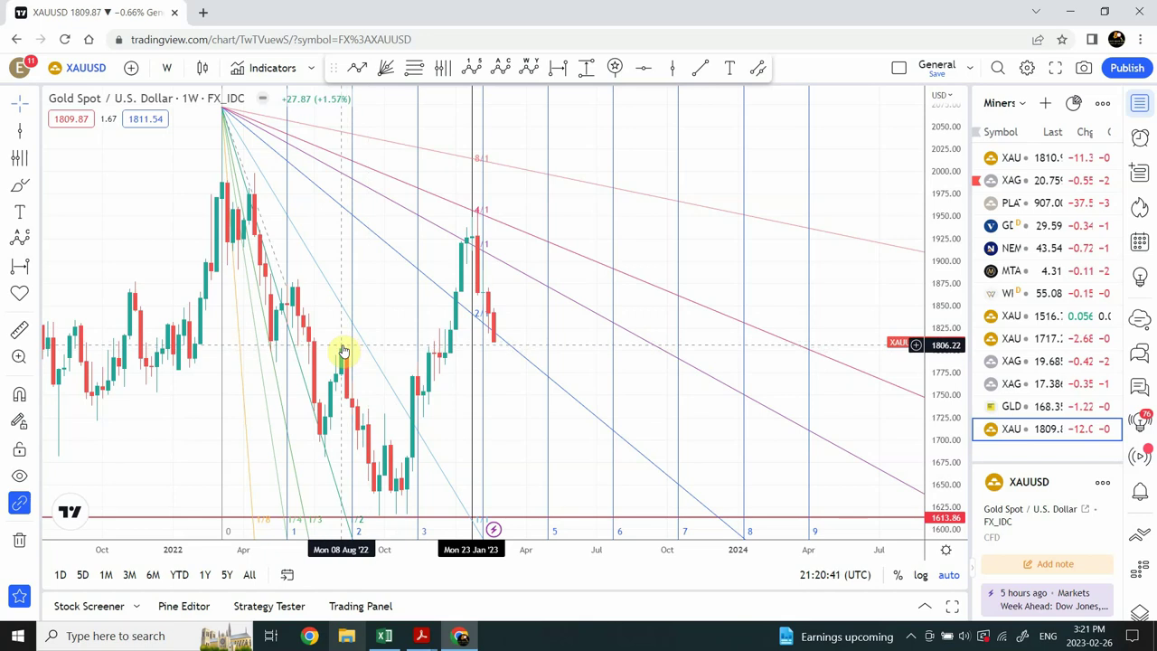
# Try the first time zone division at 27 June 2022 and delete the time zones from the weekly chart
pyautogui.click(479, 217)
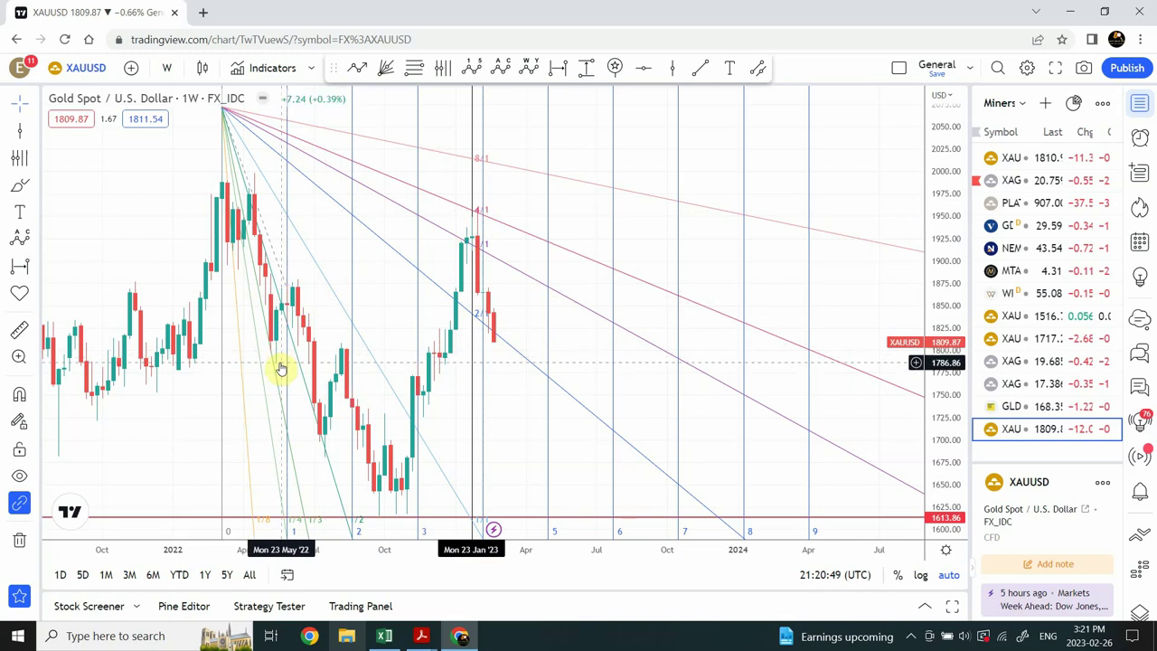
pyautogui.click(291, 294)
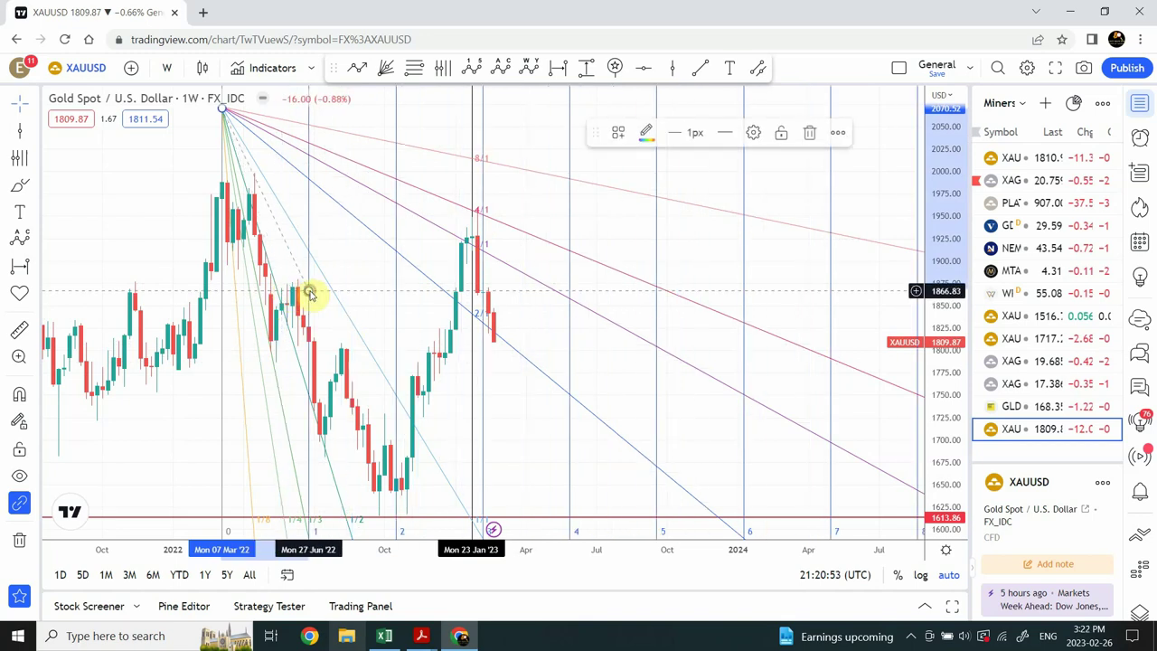
pyautogui.click(309, 291)
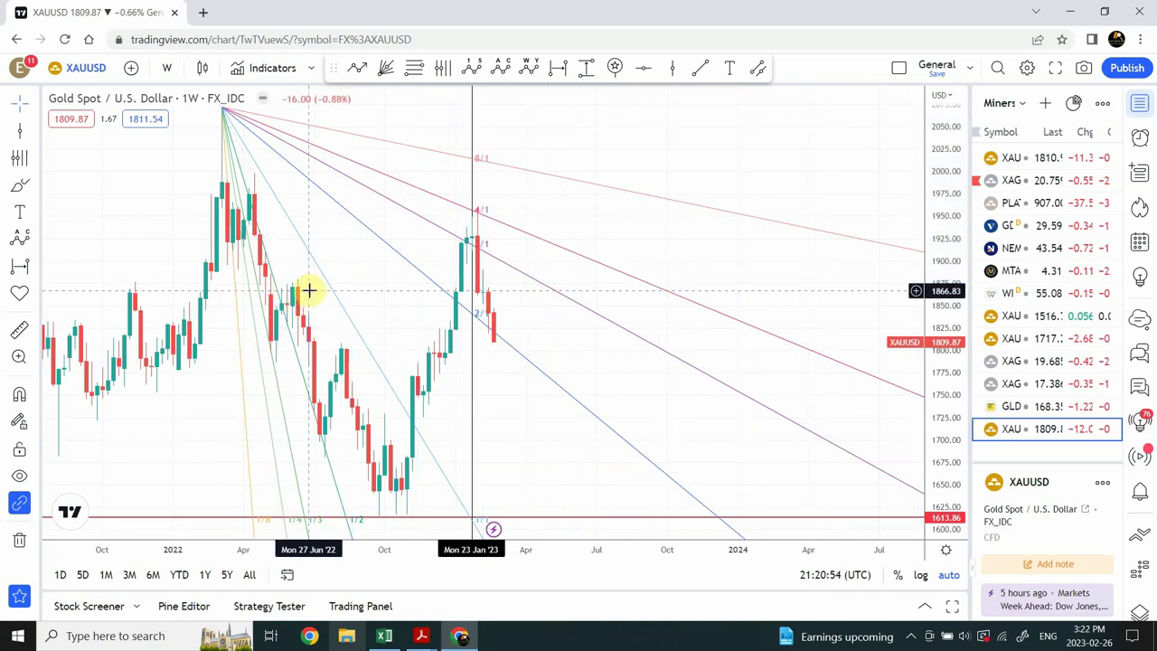
# Switch the gold chart to the 1 day interval
pyautogui.click(172, 70)
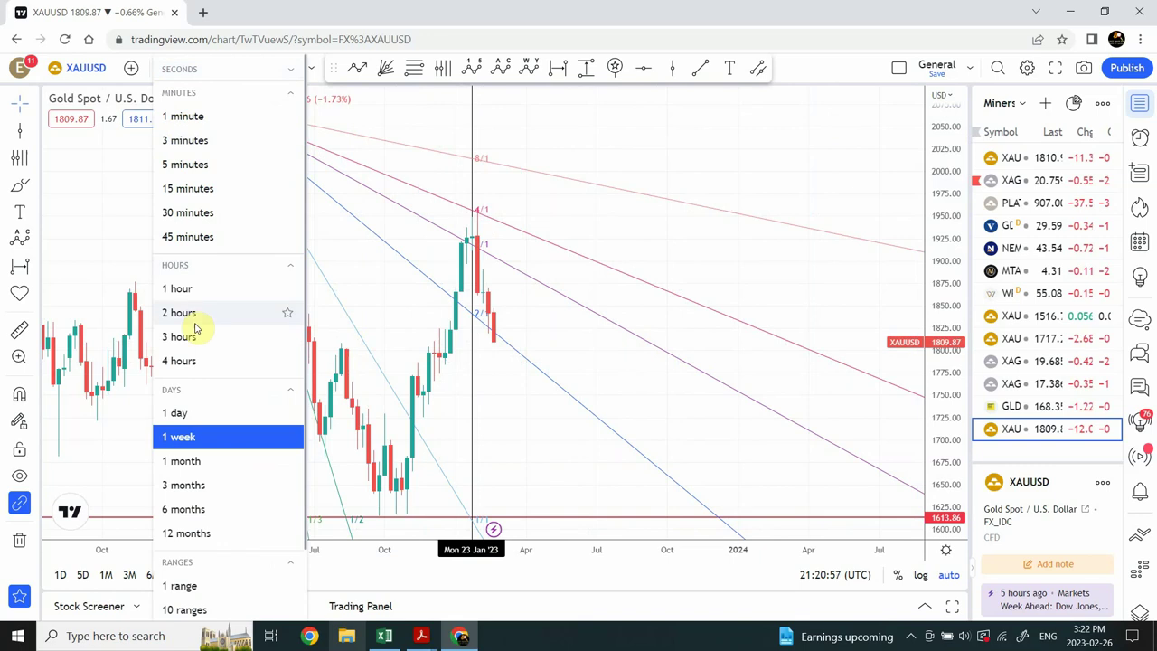
pyautogui.click(177, 413)
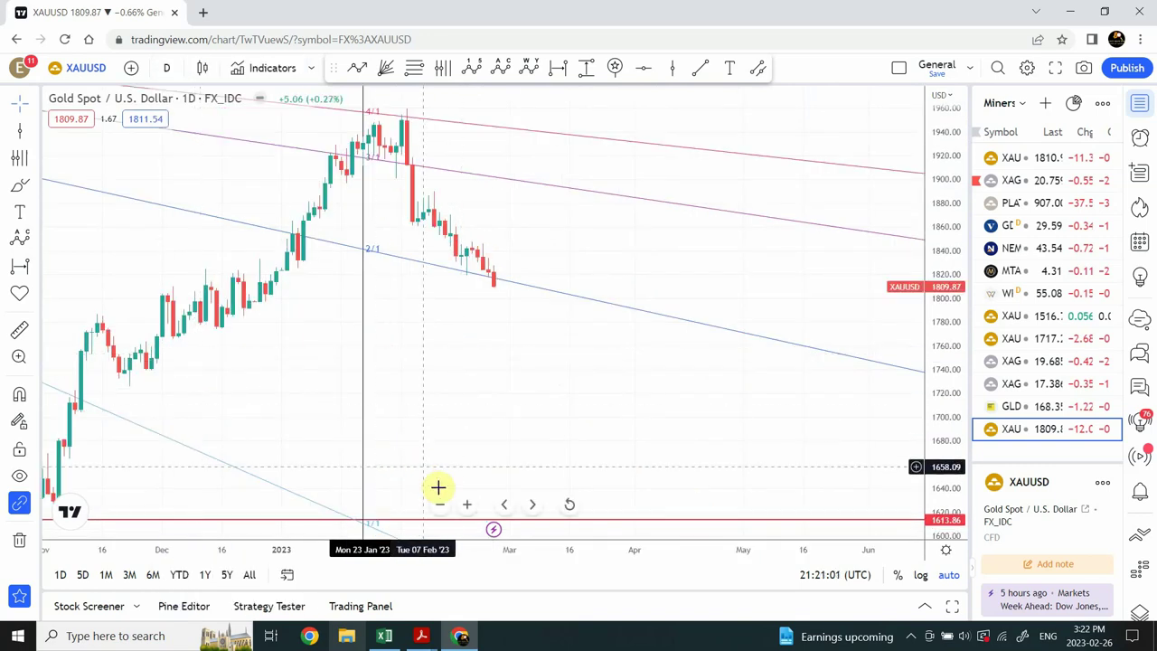
# Draw time zones on the daily chart from the 7 March 2022 high, with the first division at 25 May 2022
pyautogui.click(441, 508)
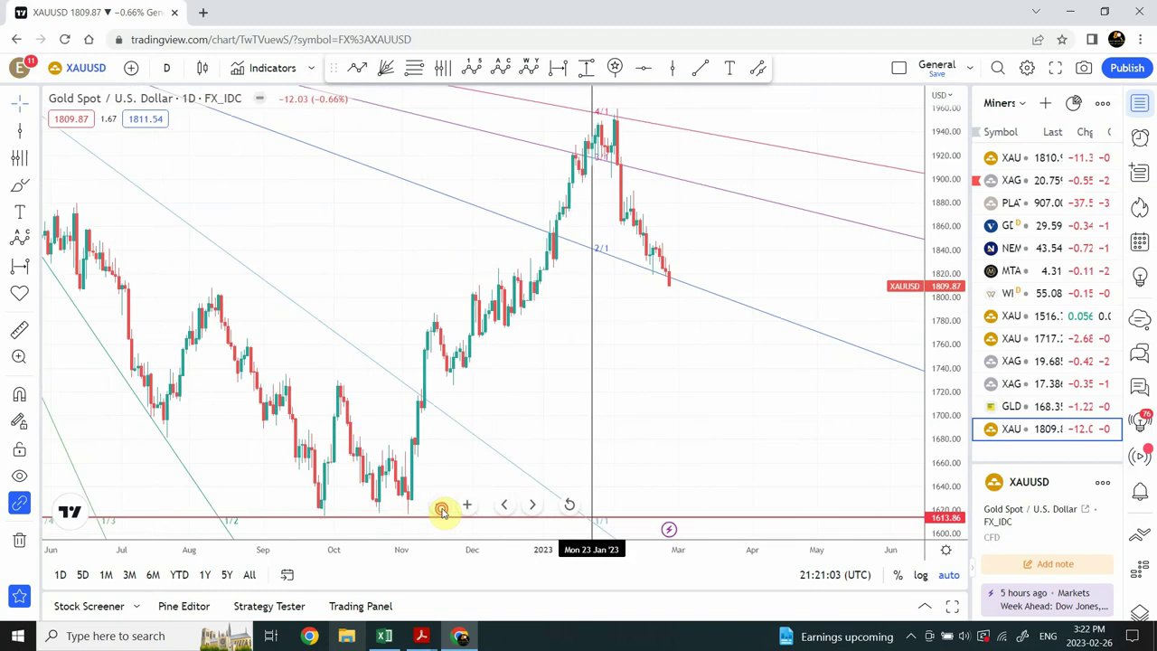
pyautogui.click(442, 508)
pyautogui.click(441, 508)
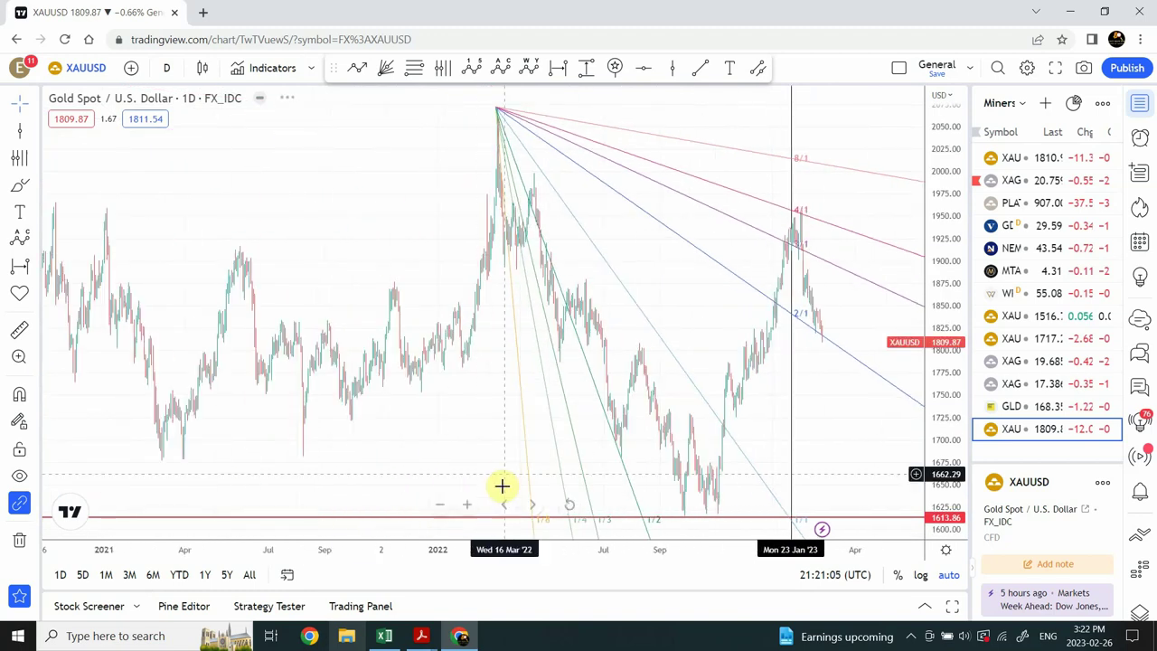
pyautogui.click(468, 506)
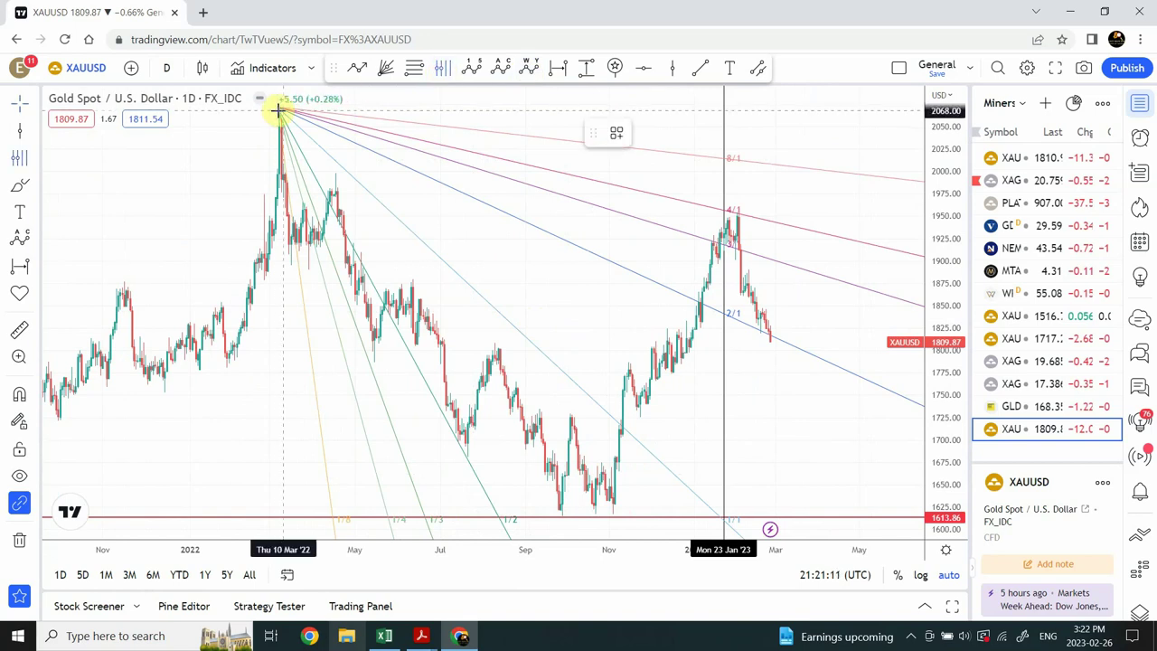
pyautogui.moveTo(277, 110)
pyautogui.mouseDown()
pyautogui.moveTo(449, 207)
pyautogui.moveTo(388, 217)
pyautogui.mouseUp()
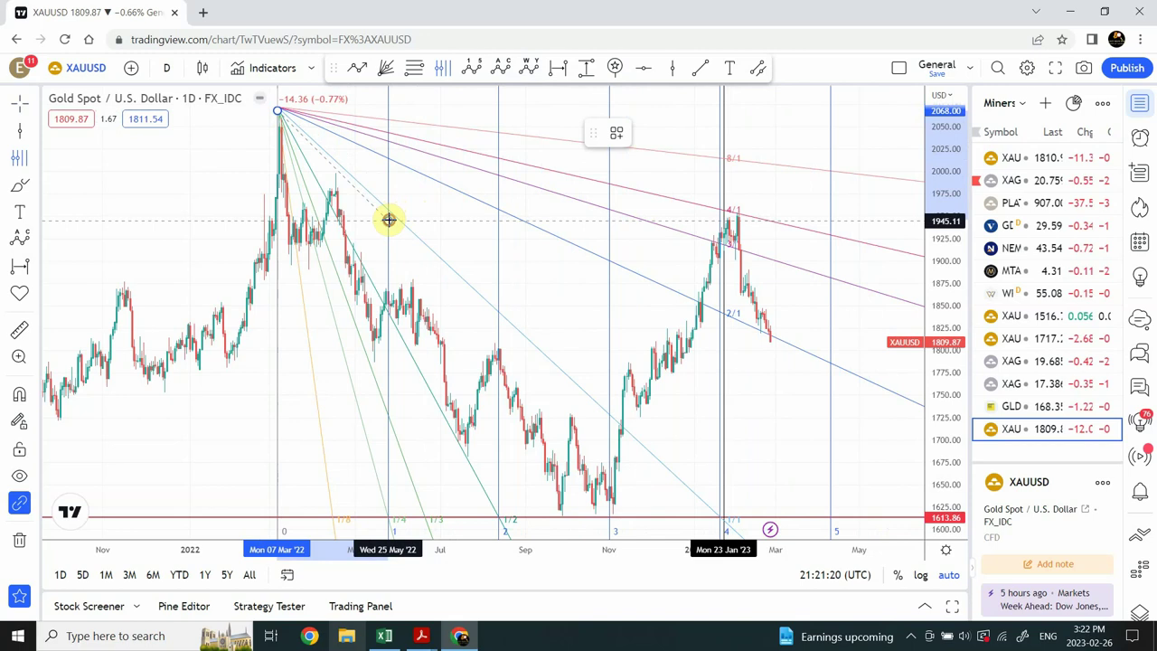
pyautogui.moveTo(389, 220); pyautogui.dragTo(389, 220)
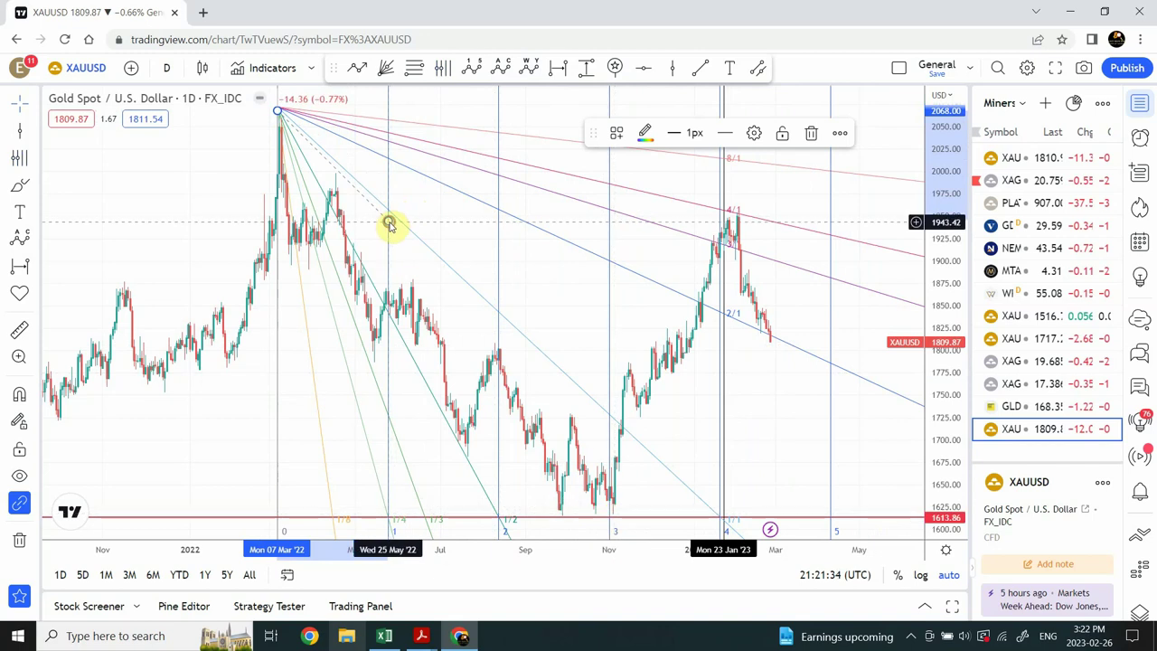
# Try the first time zone division at 15 April 2022 and at 21 July 2022, and delete the time zones
pyautogui.moveTo(389, 221); pyautogui.dragTo(335, 233)
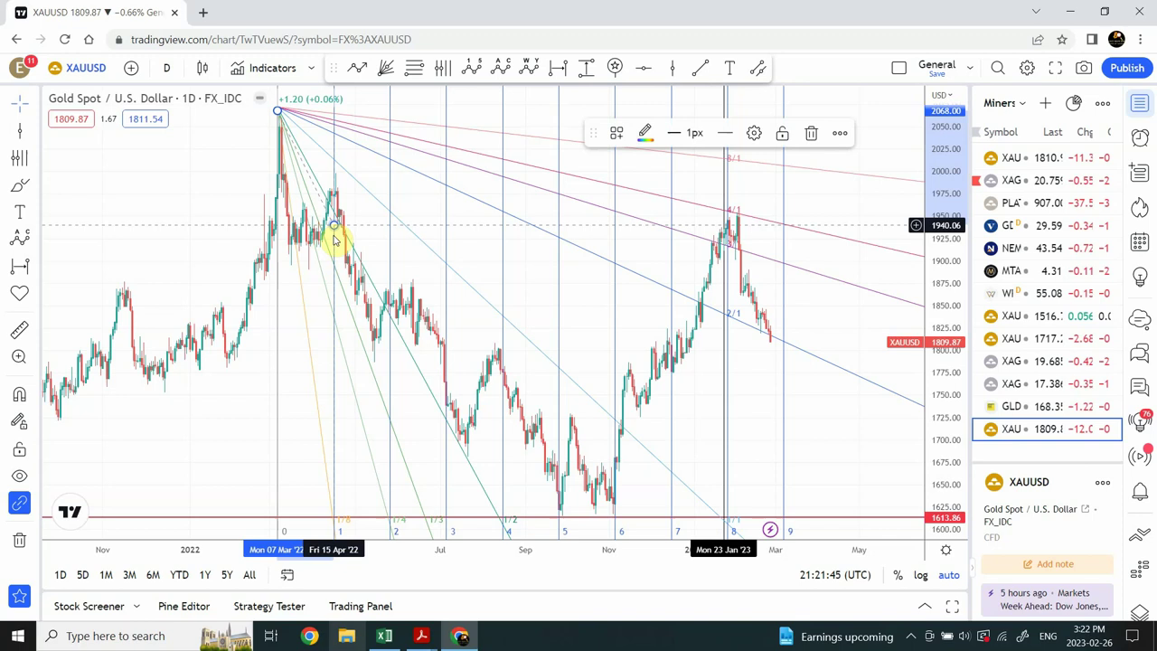
pyautogui.click(229, 452)
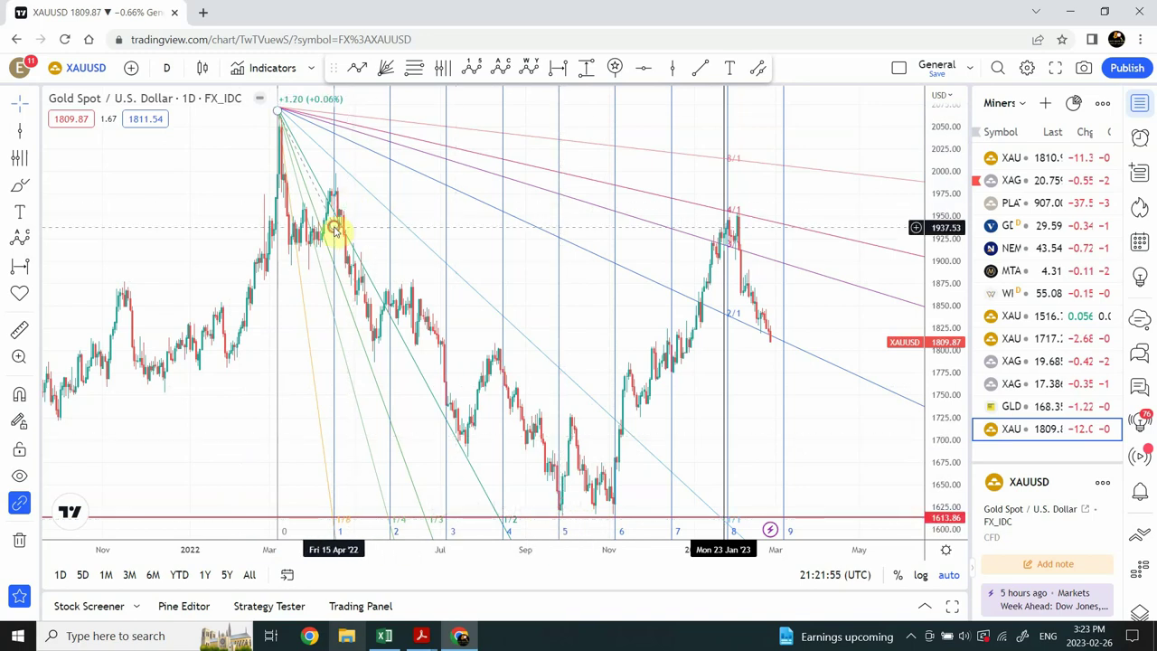
pyautogui.moveTo(335, 228)
pyautogui.mouseDown()
pyautogui.moveTo(318, 271)
pyautogui.moveTo(435, 262)
pyautogui.moveTo(467, 244)
pyautogui.mouseUp()
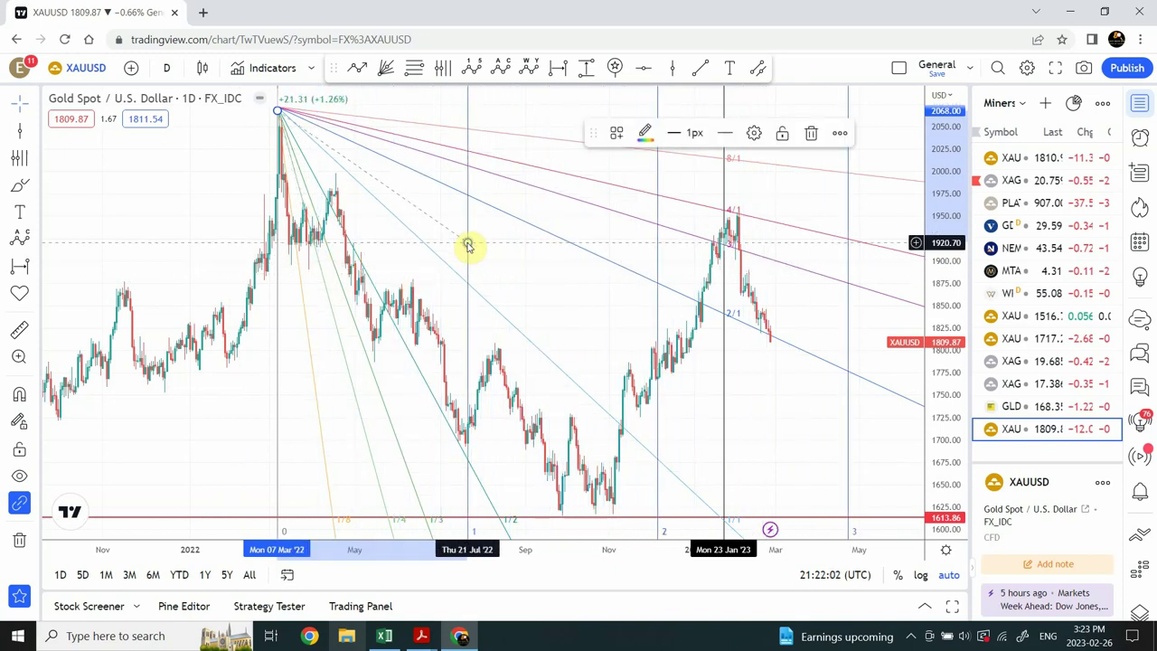
pyautogui.click(467, 242)
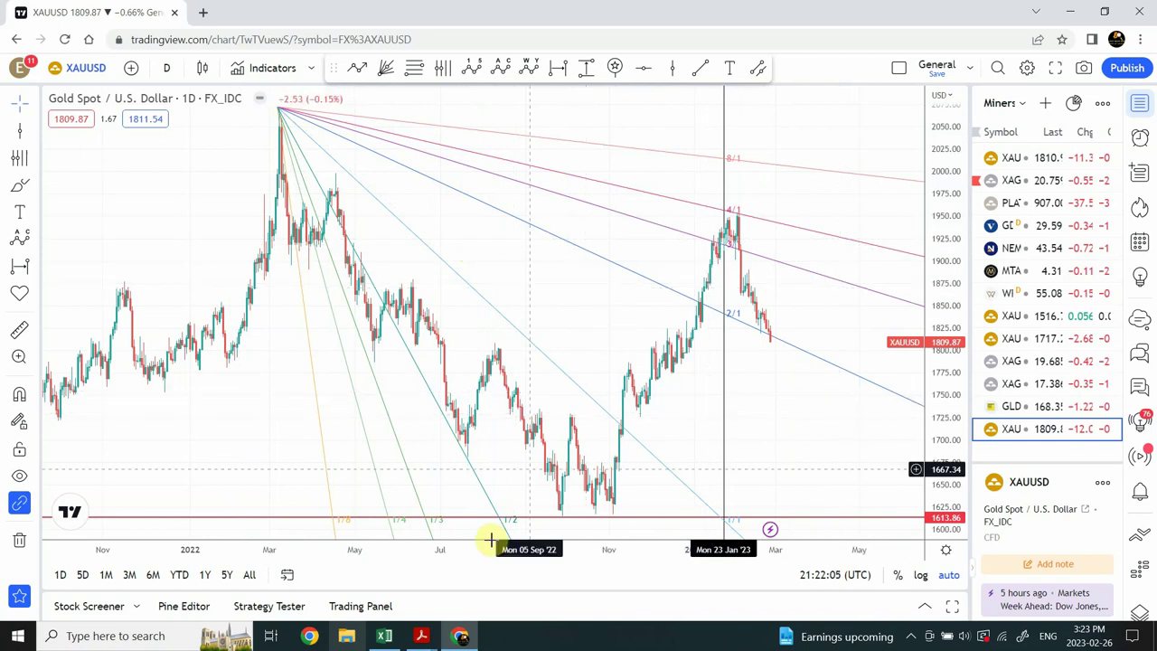
# Examine the daily price swings from 2020 to early 2023 against the Gann fan lines and the 1613.86 horizontal line
pyautogui.moveTo(496, 517)
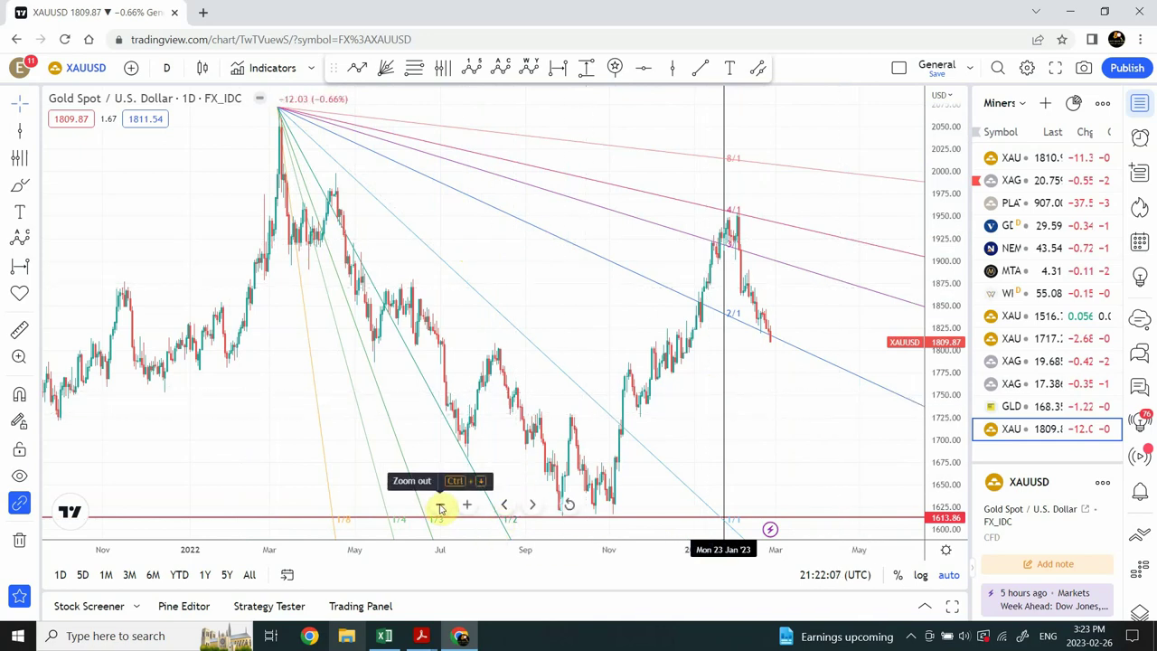
pyautogui.click(439, 509)
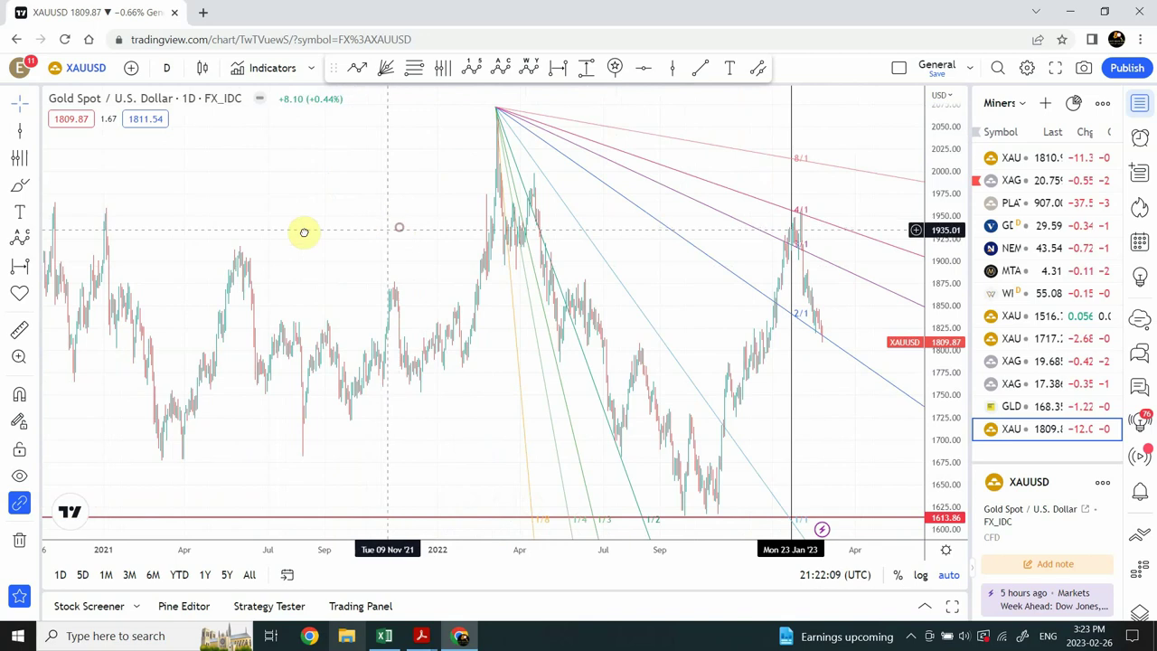
pyautogui.moveTo(302, 232); pyautogui.dragTo(147, 237)
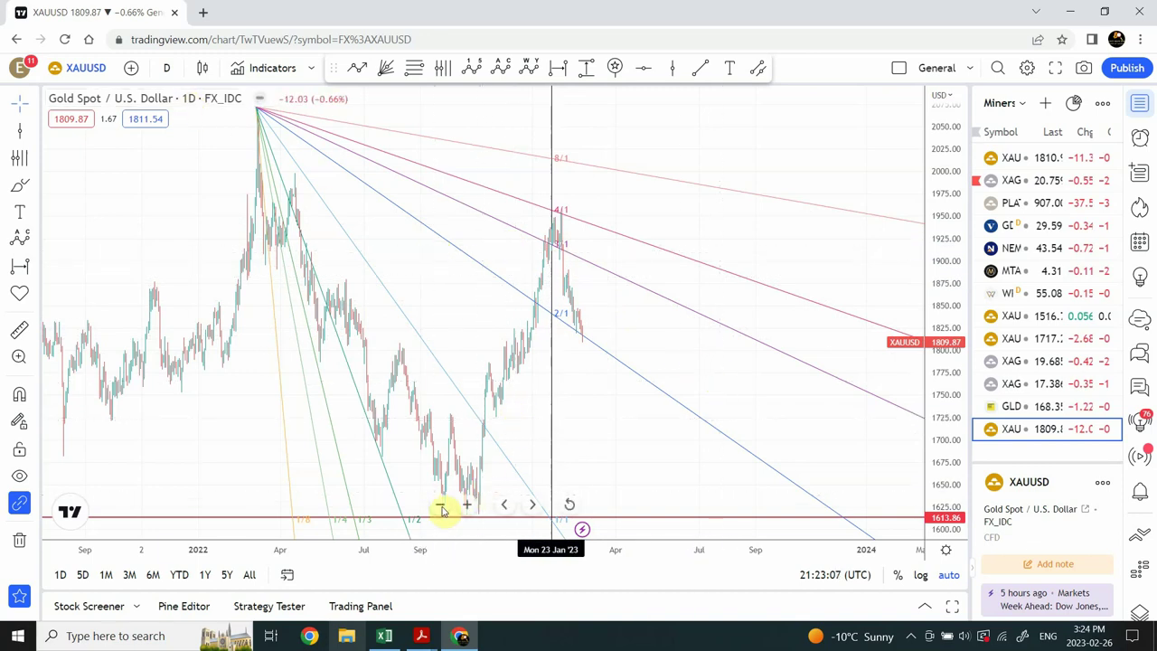
pyautogui.click(442, 507)
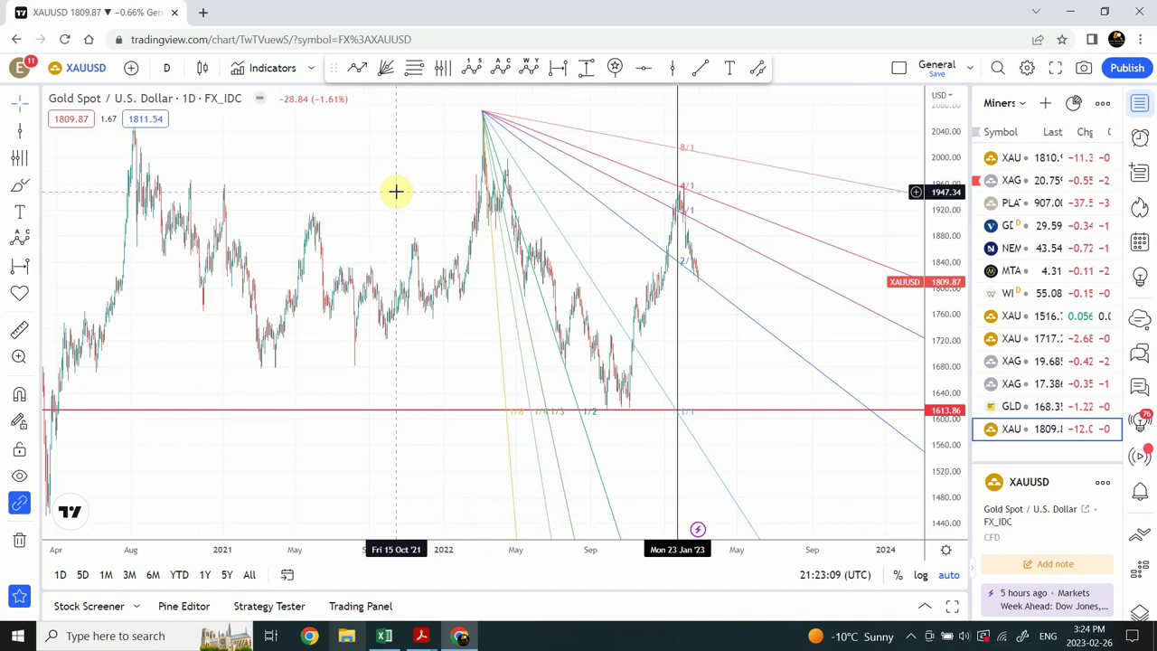
pyautogui.moveTo(370, 190)
pyautogui.mouseDown()
pyautogui.moveTo(336, 191)
pyautogui.moveTo(393, 193)
pyautogui.mouseUp()
pyautogui.click(694, 192)
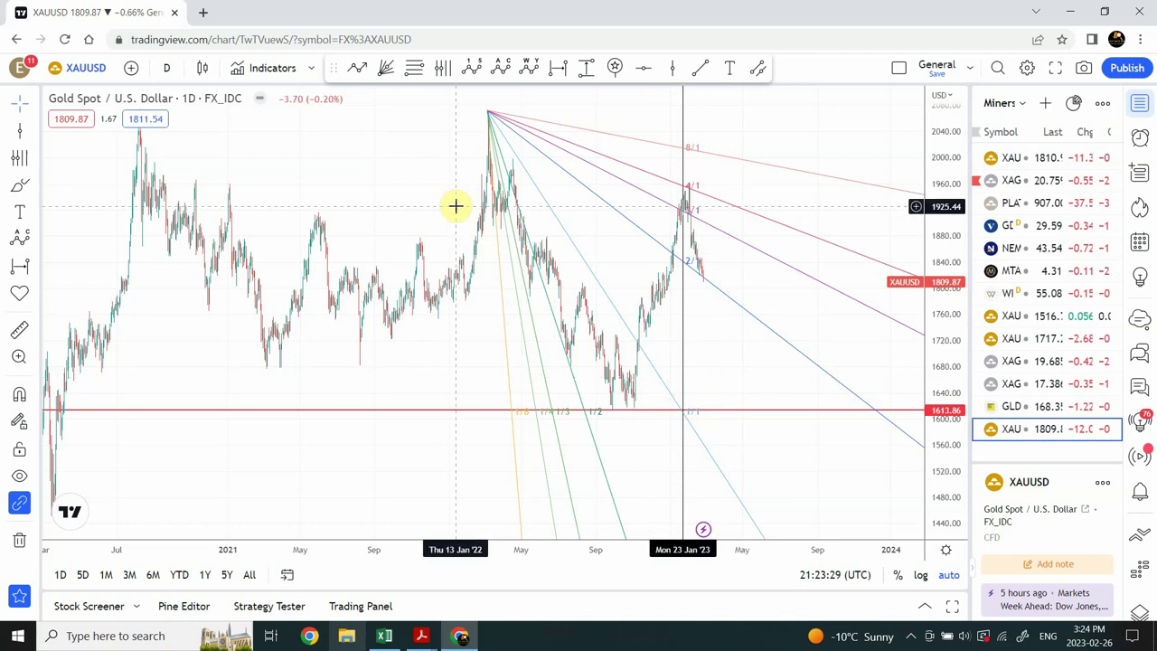
pyautogui.moveTo(456, 206)
pyautogui.mouseDown()
pyautogui.moveTo(432, 205)
pyautogui.moveTo(454, 216)
pyautogui.mouseUp()
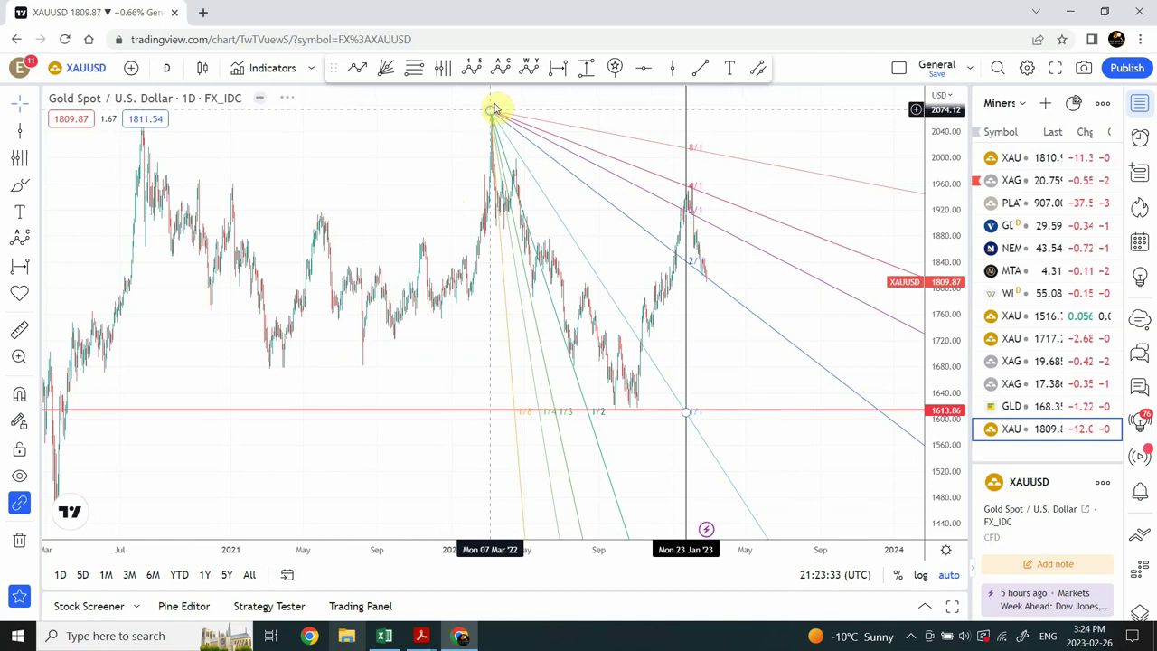
# Delete the Gann fan and draw a Fib retracement from the 8 March 2022 high at 2071.82 down to 1165.22 on 15 November 2023
pyautogui.click(493, 113)
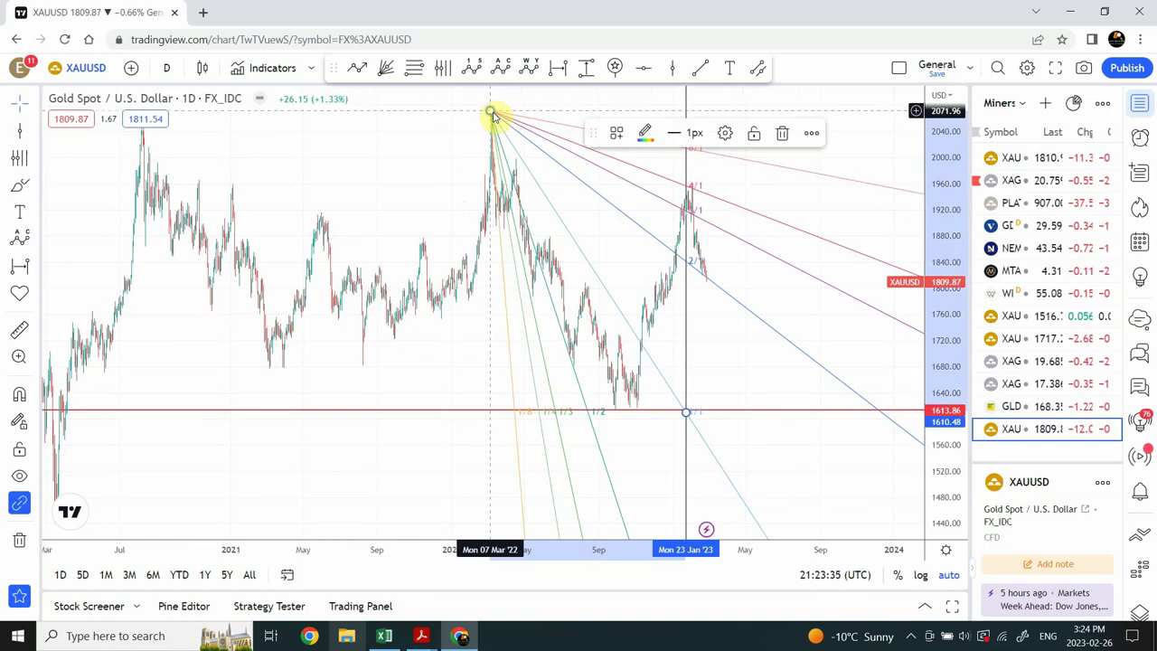
pyautogui.press('Delete')
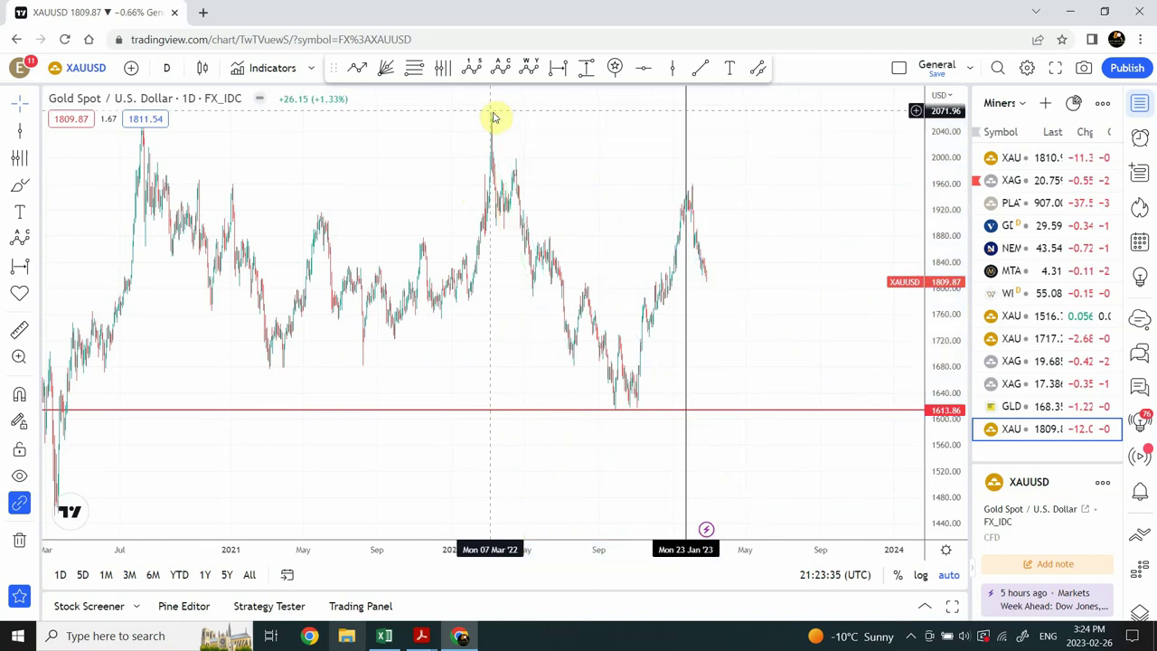
pyautogui.click(414, 68)
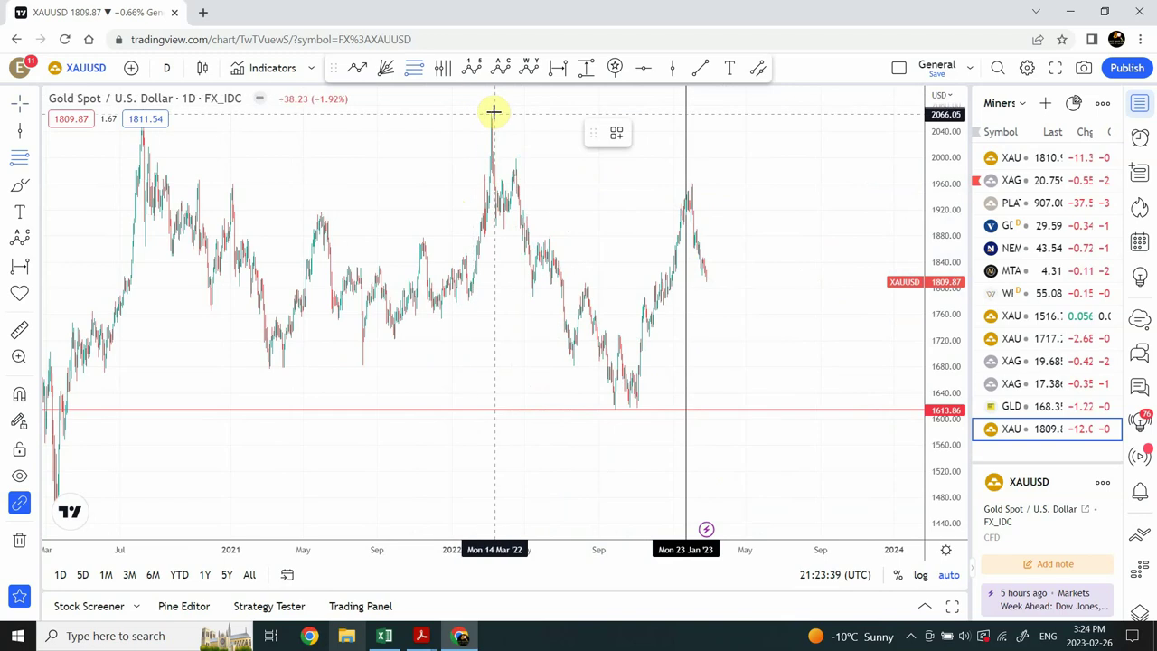
pyautogui.click(491, 110)
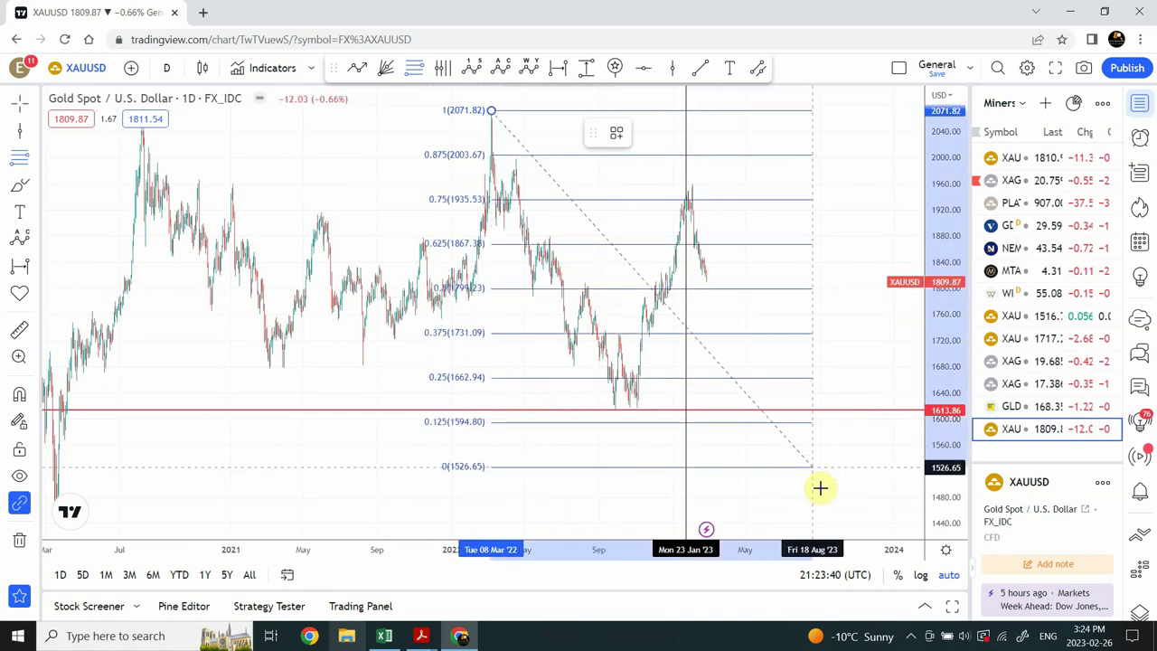
pyautogui.click(864, 508)
pyautogui.moveTo(935, 212); pyautogui.dragTo(932, 522)
pyautogui.moveTo(865, 362); pyautogui.dragTo(866, 414)
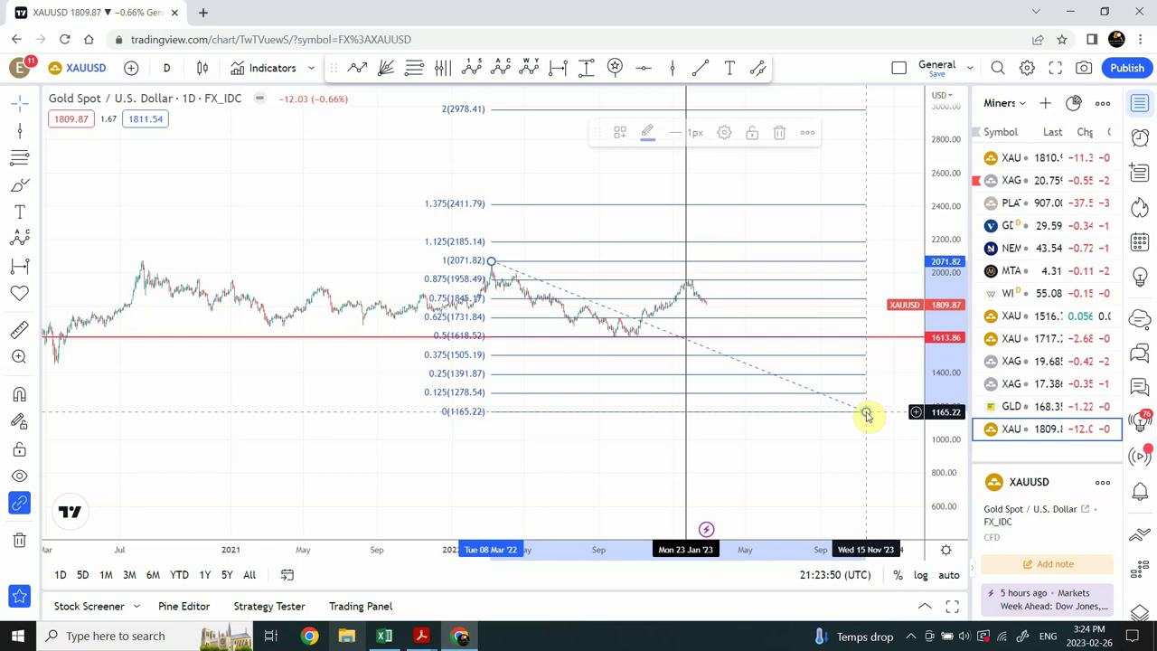
pyautogui.click(850, 465)
pyautogui.moveTo(940, 256); pyautogui.dragTo(929, 114)
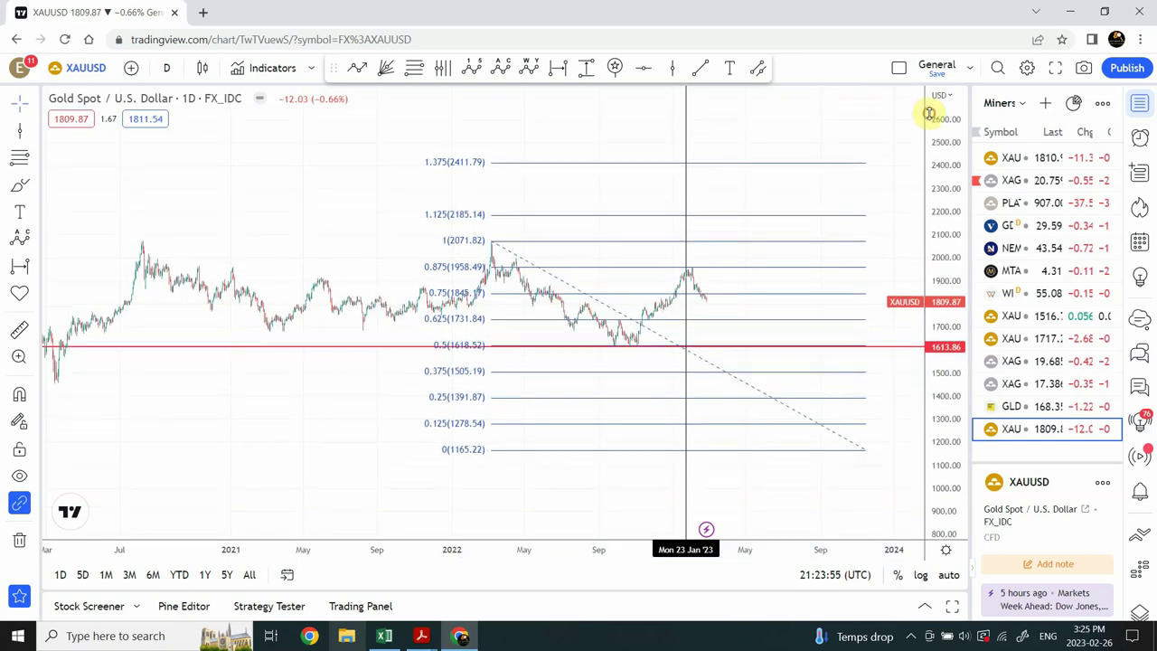
pyautogui.moveTo(941, 239); pyautogui.dragTo(960, 100)
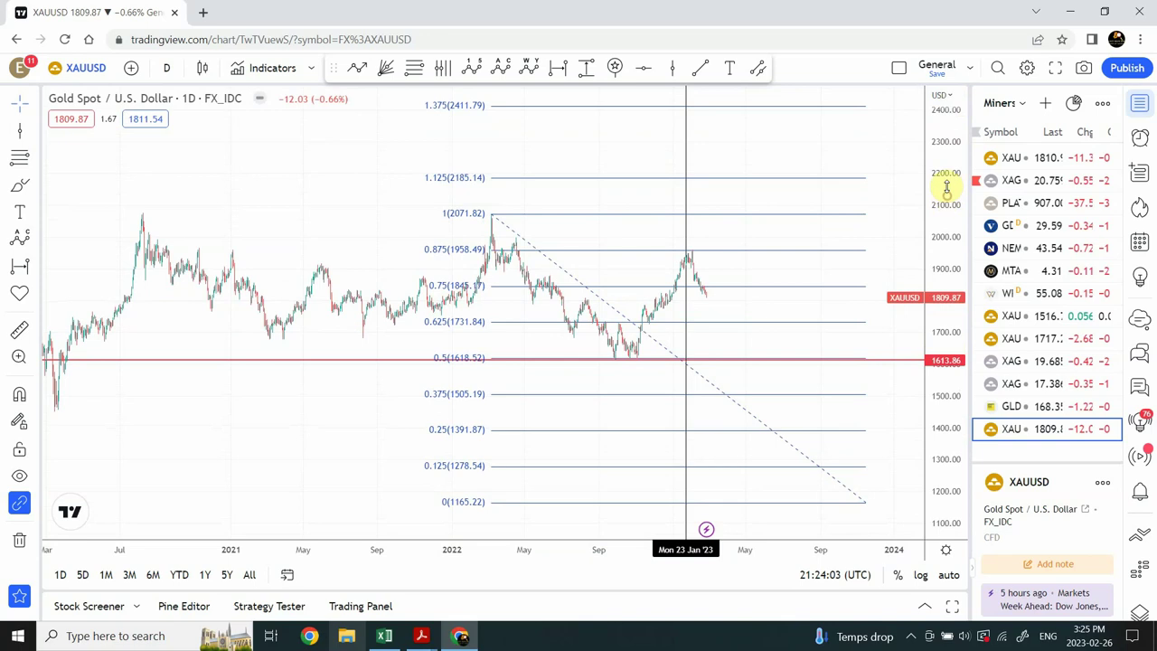
pyautogui.moveTo(947, 188)
pyautogui.mouseDown()
pyautogui.moveTo(944, 246)
pyautogui.moveTo(943, 195)
pyautogui.mouseUp()
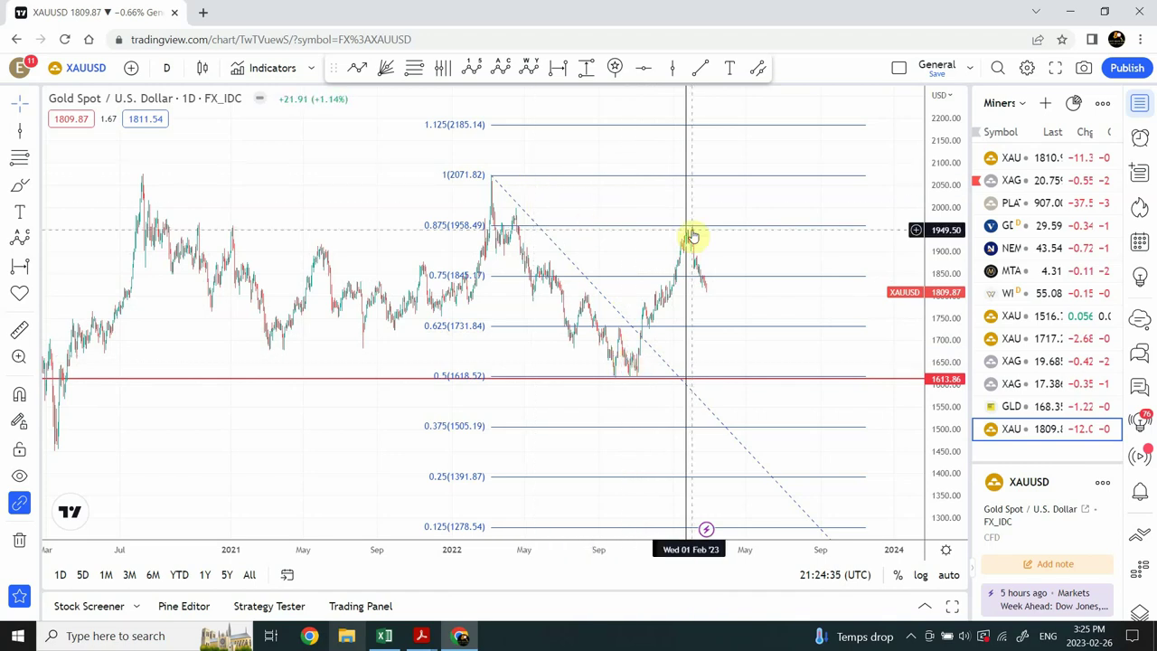
# Switch the gold chart to the 1 hour interval with automatic price scaling, showing November 2022 to February 2023
pyautogui.click(167, 70)
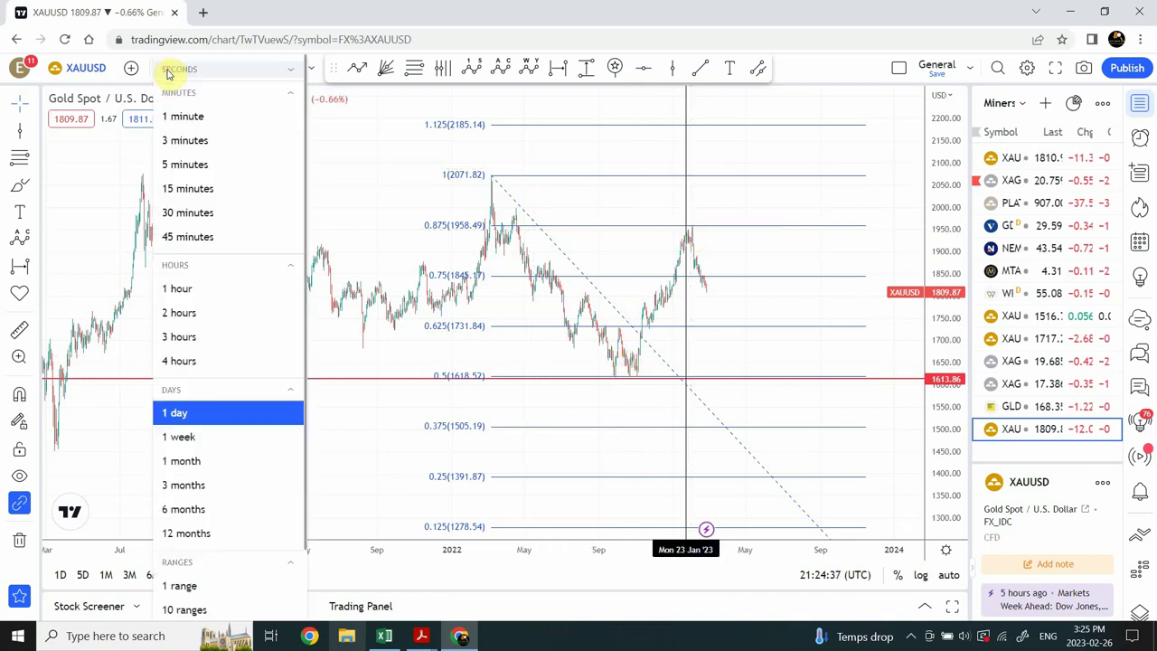
pyautogui.click(202, 290)
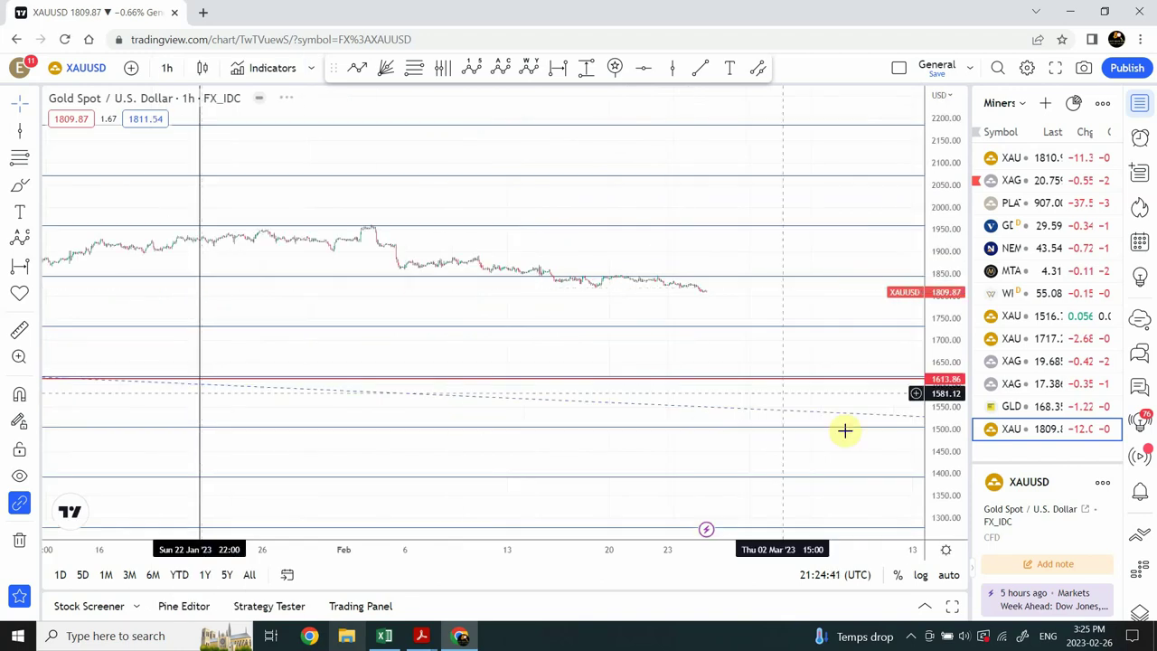
pyautogui.click(948, 576)
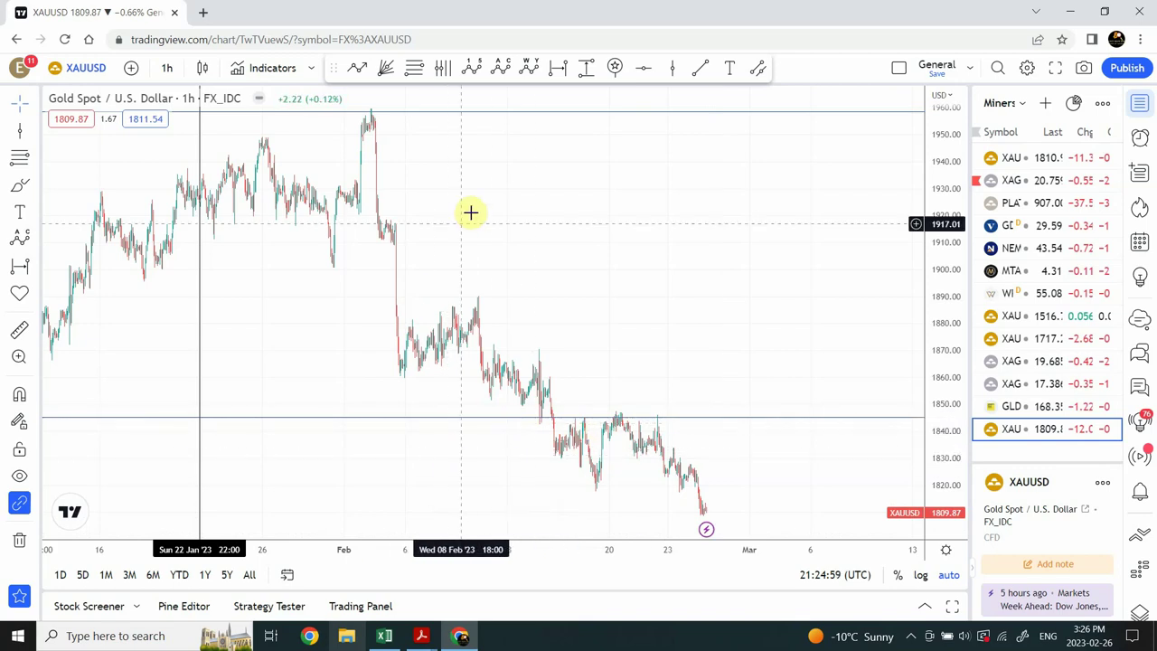
pyautogui.moveTo(457, 494)
pyautogui.click(436, 509)
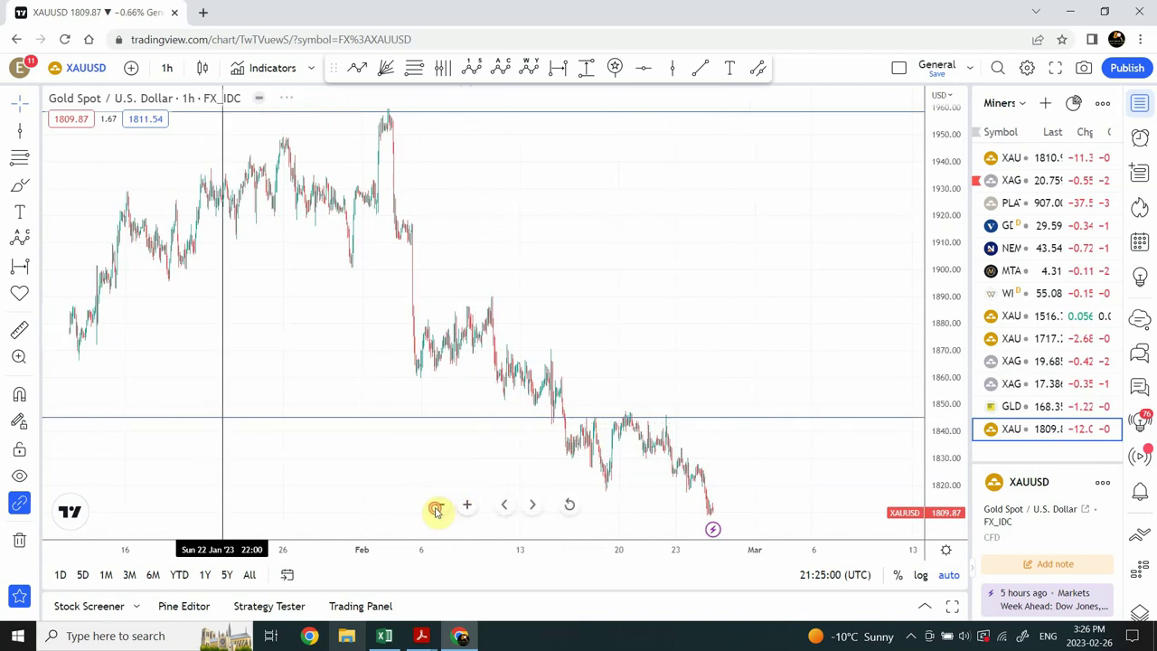
pyautogui.click(436, 509)
pyautogui.click(436, 509)
pyautogui.click(435, 510)
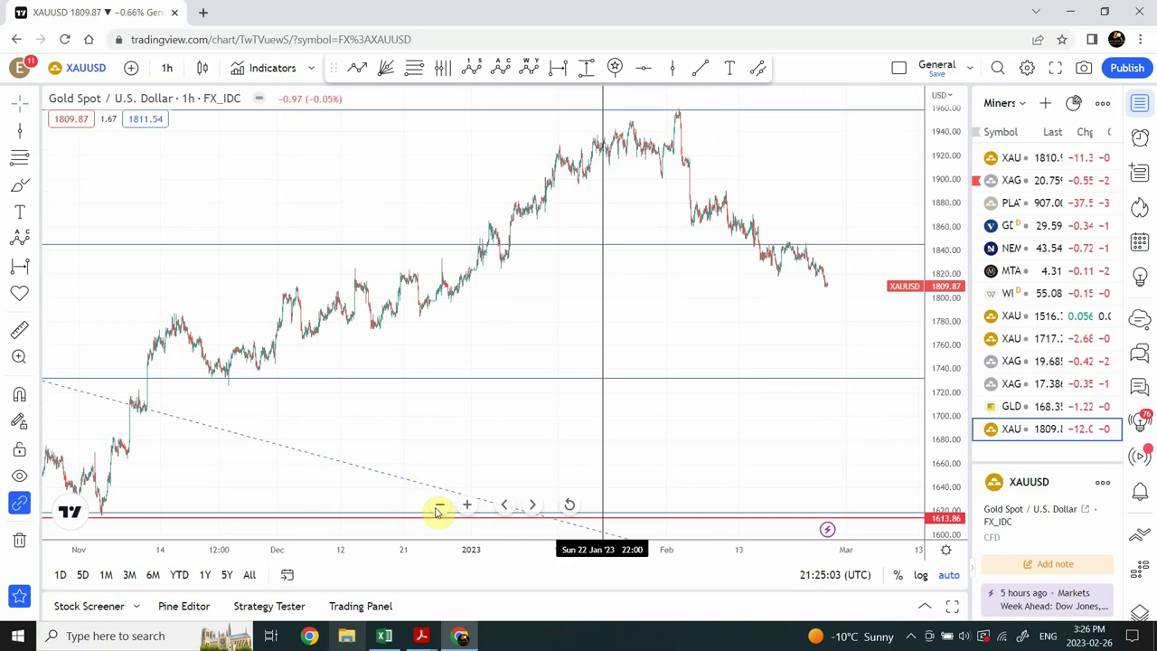
pyautogui.click(436, 510)
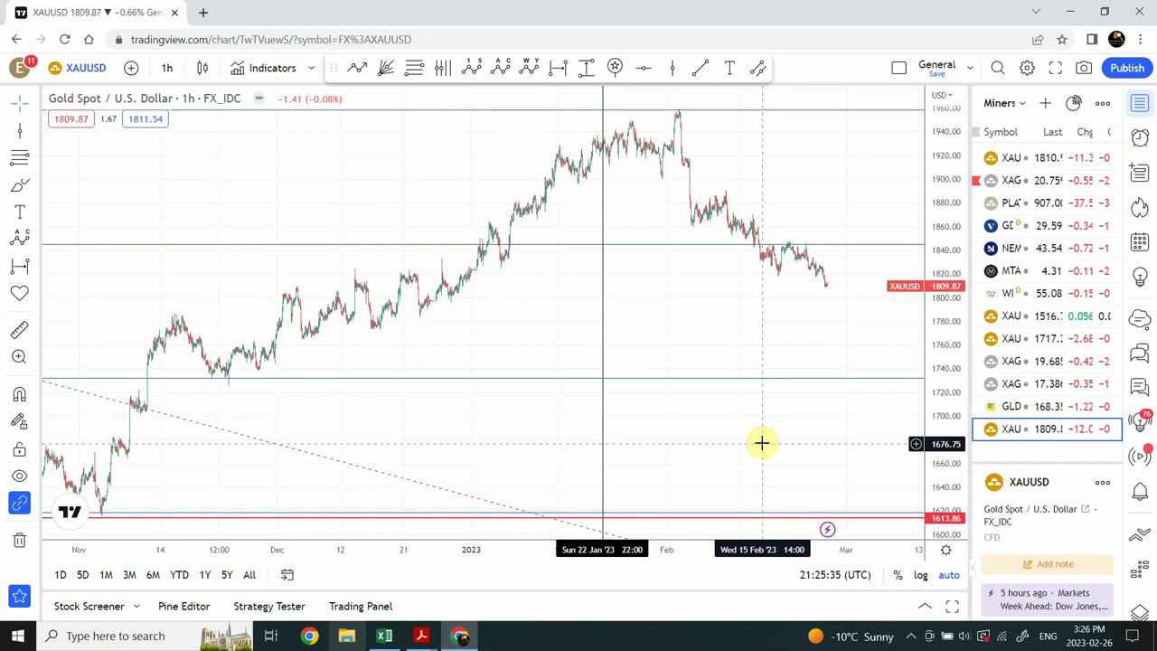
# Open the silver XAGUSD chart and delete the (a)(b)(c) correction wave on the February 2023 decline
pyautogui.click(1017, 385)
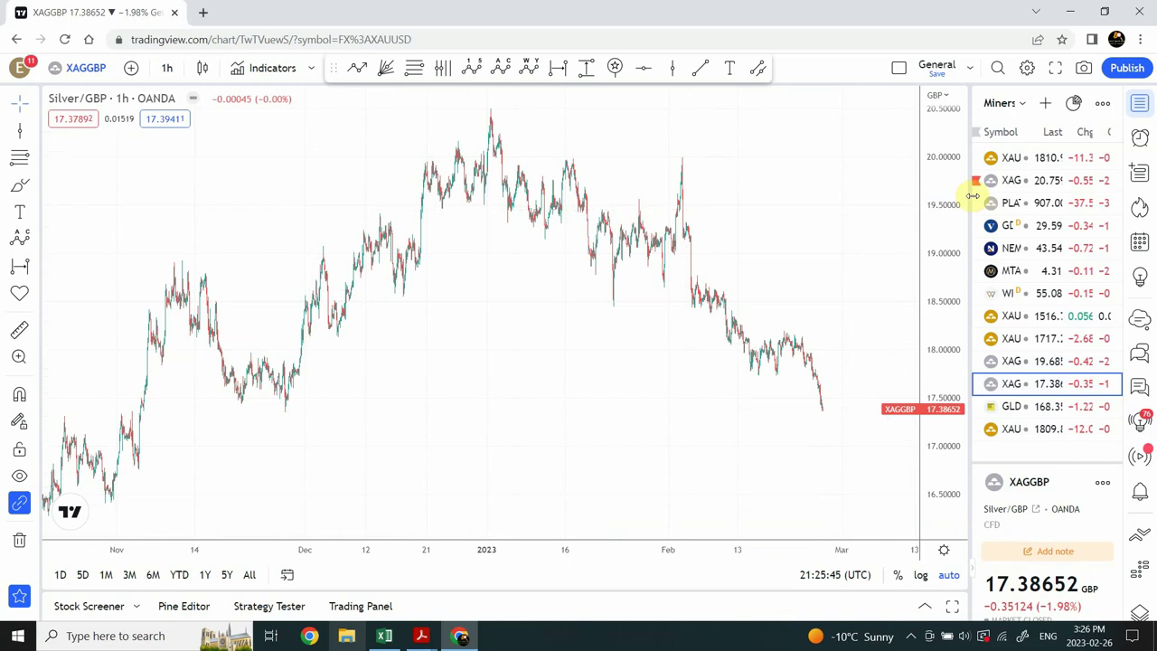
pyautogui.click(1017, 182)
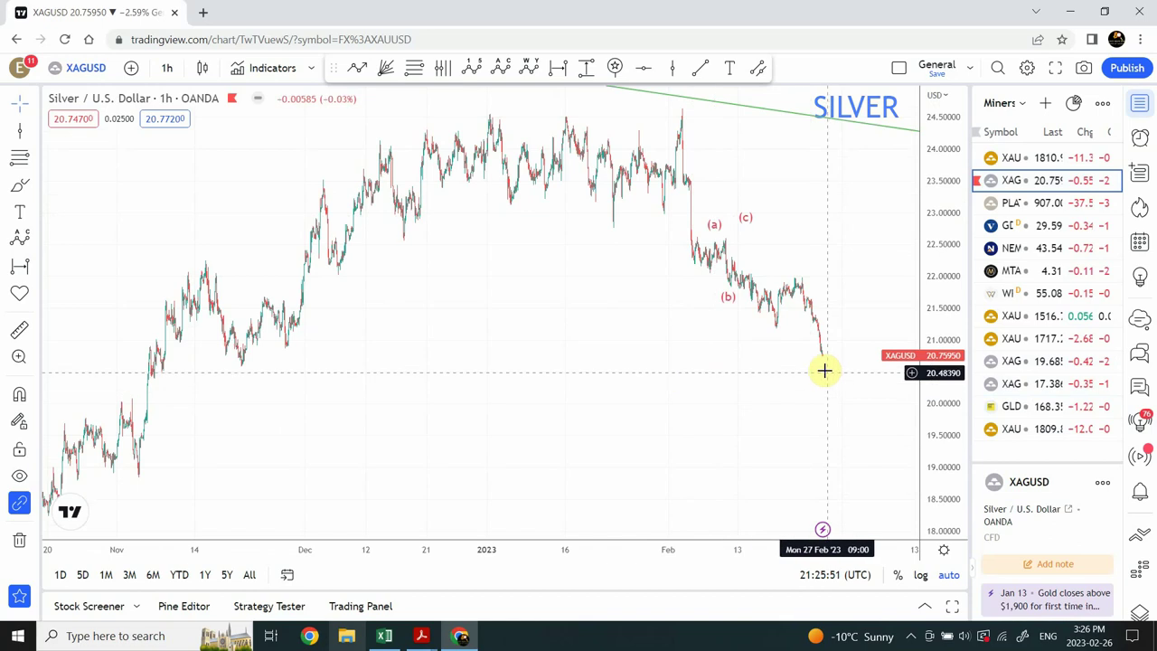
pyautogui.click(726, 297)
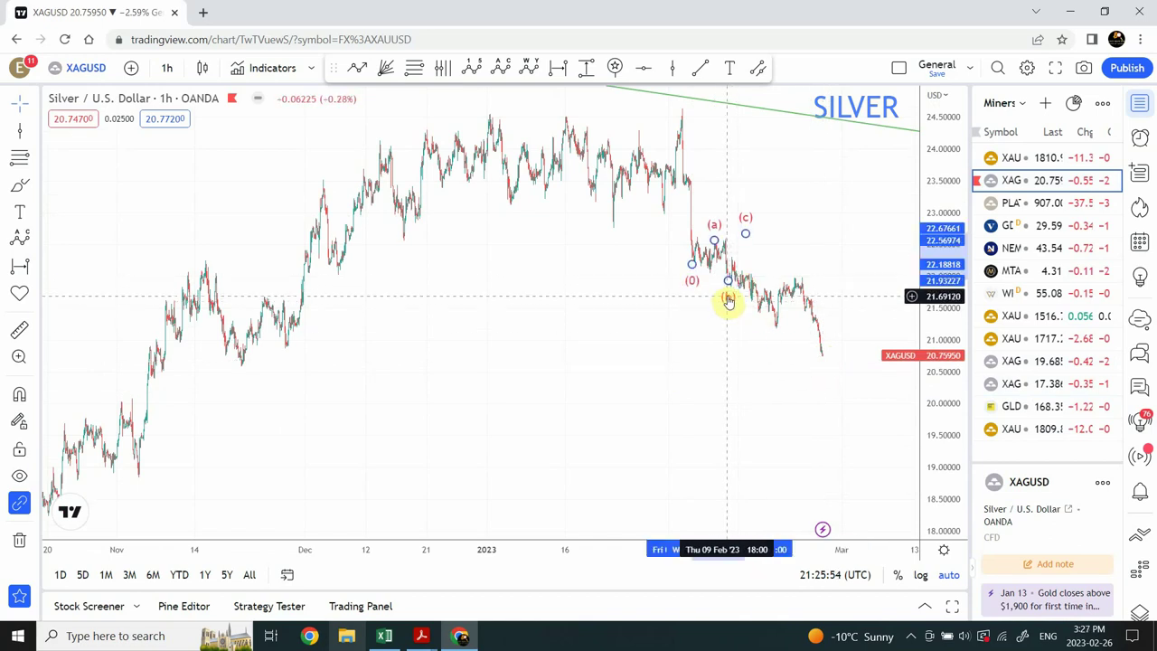
pyautogui.press('Delete')
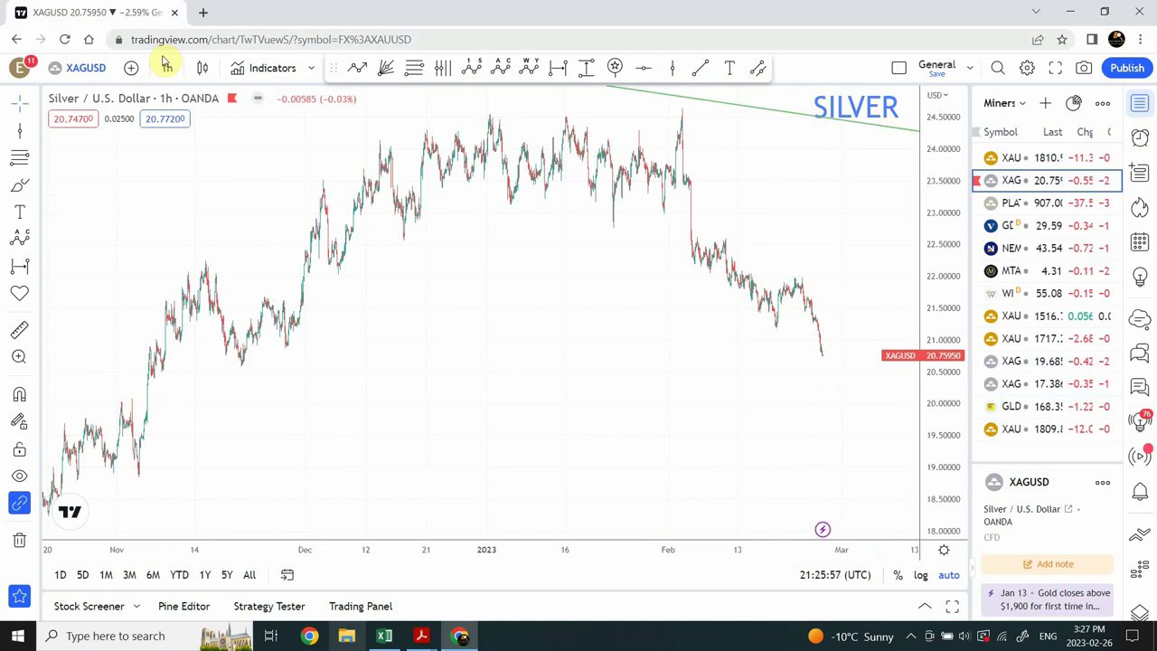
# Examine the silver wave count and trend channels on the 1 day and 1 week intervals
pyautogui.click(167, 67)
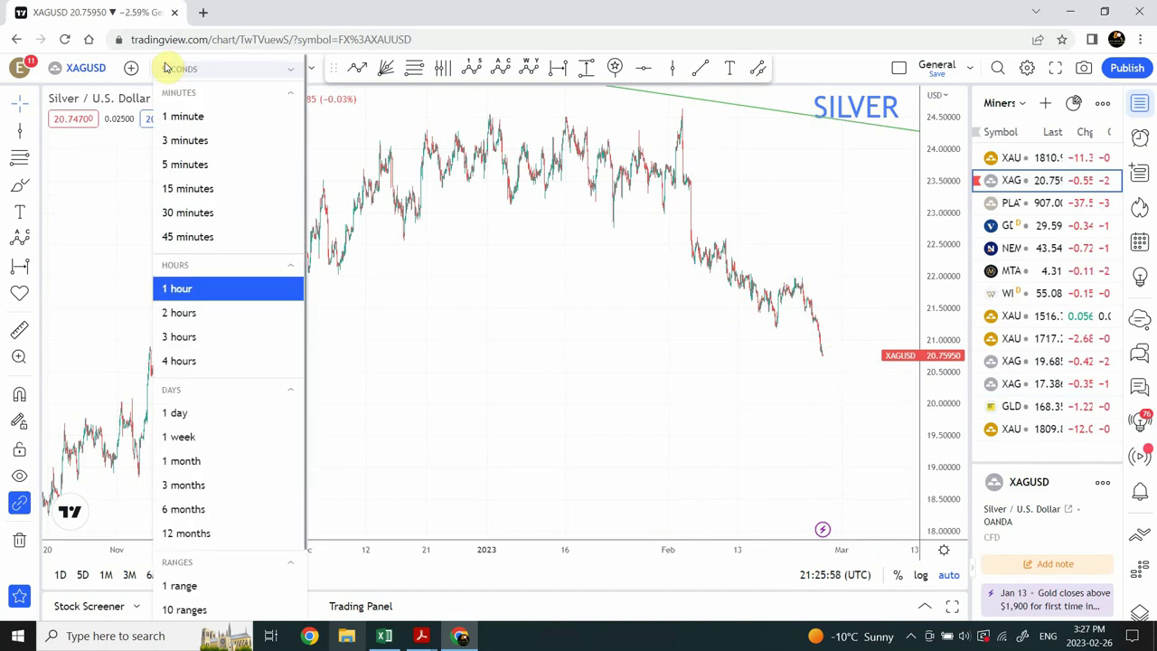
pyautogui.click(177, 413)
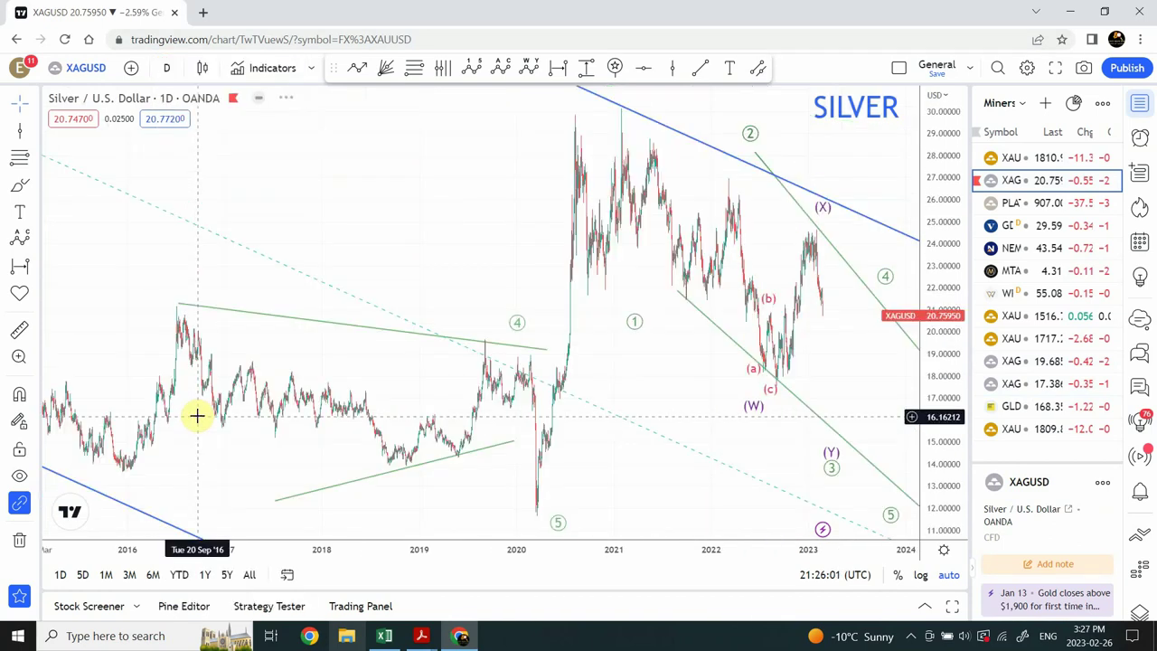
pyautogui.moveTo(173, 176); pyautogui.dragTo(78, 189)
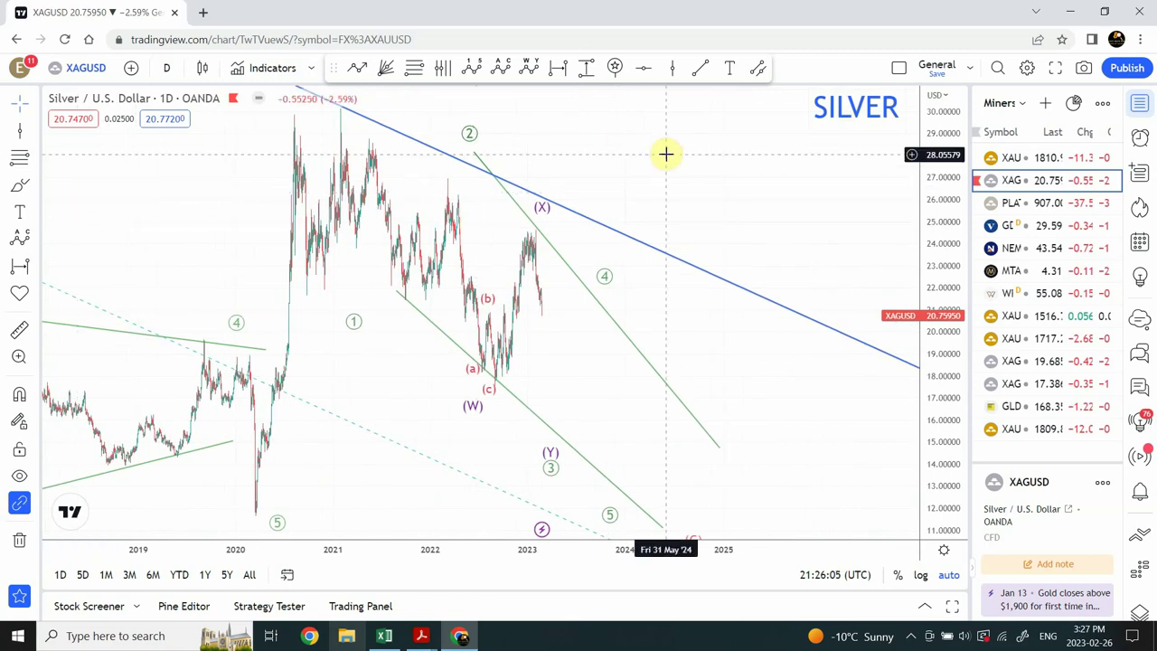
pyautogui.click(168, 70)
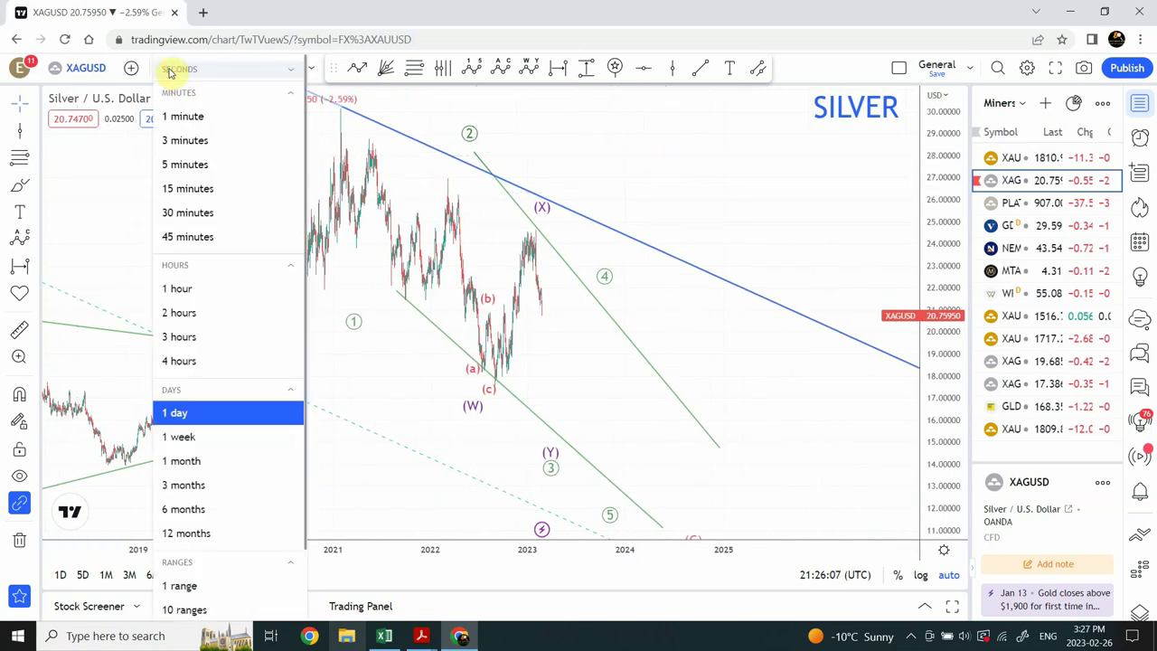
pyautogui.click(222, 448)
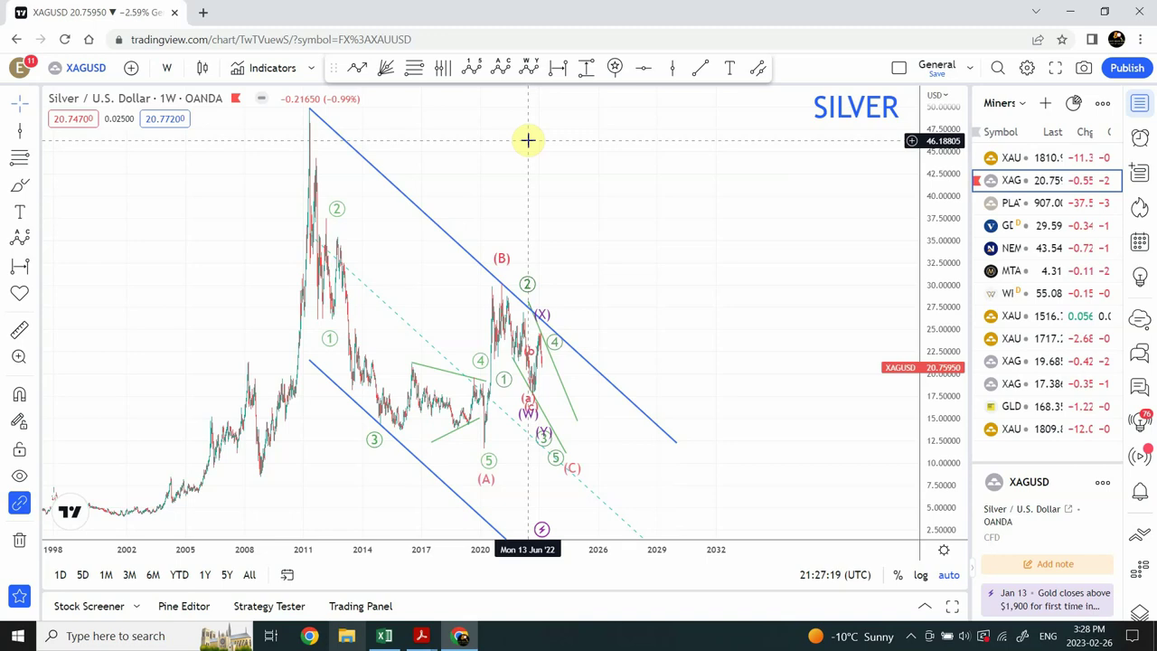
# Return the silver chart to the 1 day interval and examine the wave count since 2020
pyautogui.click(166, 69)
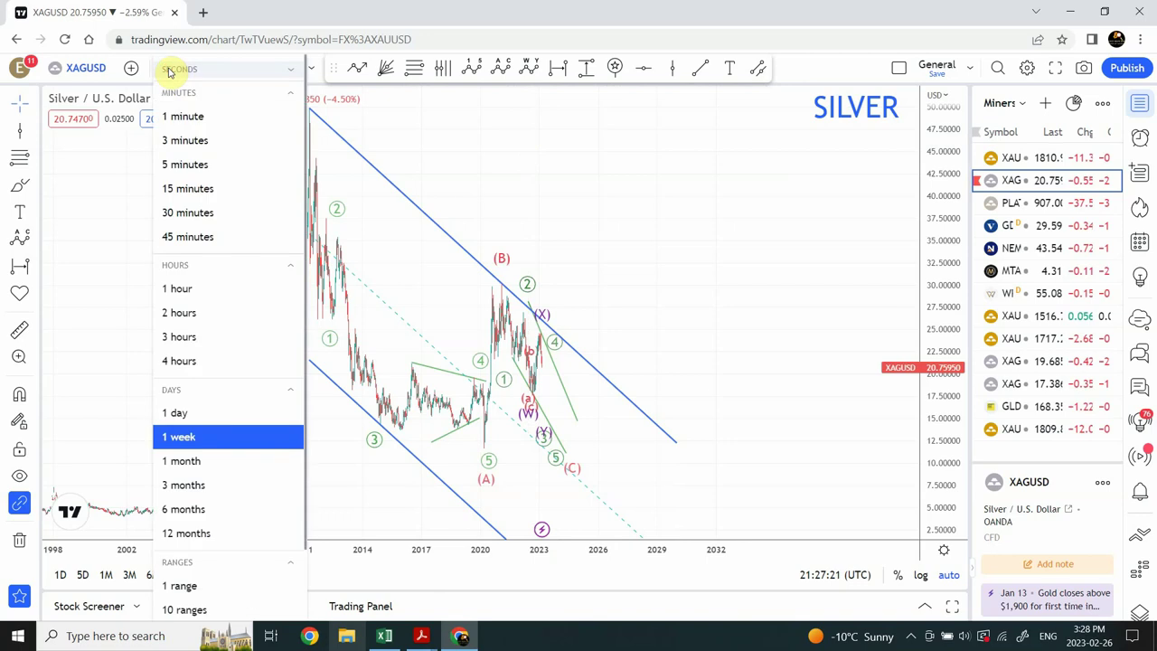
pyautogui.click(203, 414)
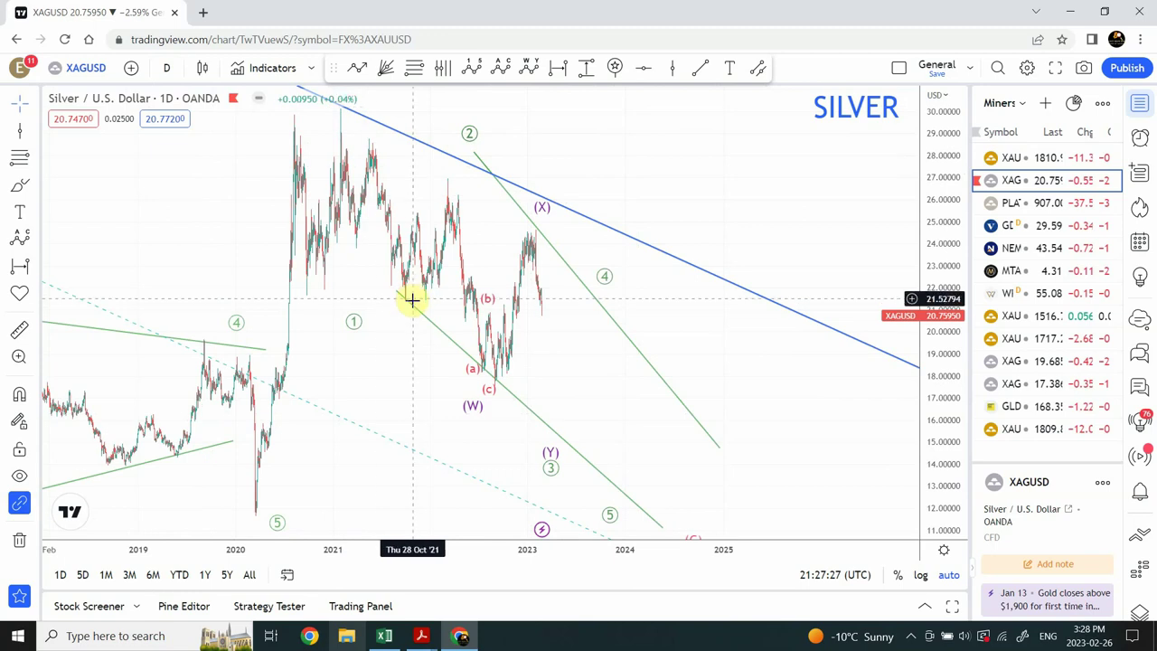
pyautogui.click(450, 177)
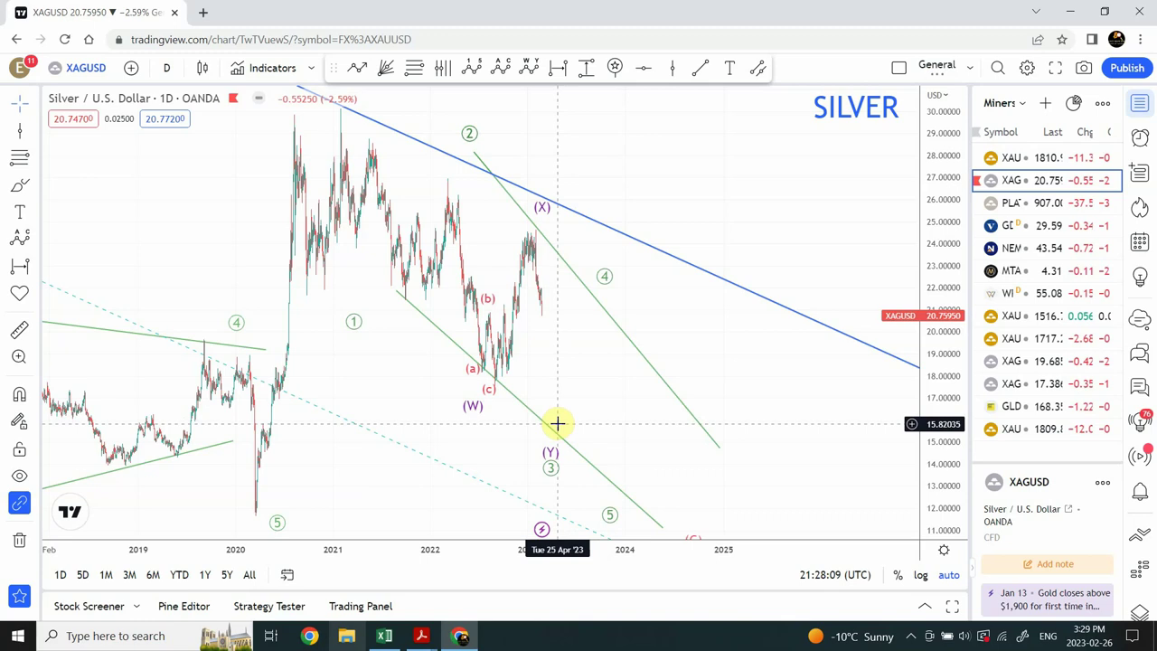
# Switch the silver chart to the 1 hour interval, showing the decline from the early February 2023 high
pyautogui.click(167, 72)
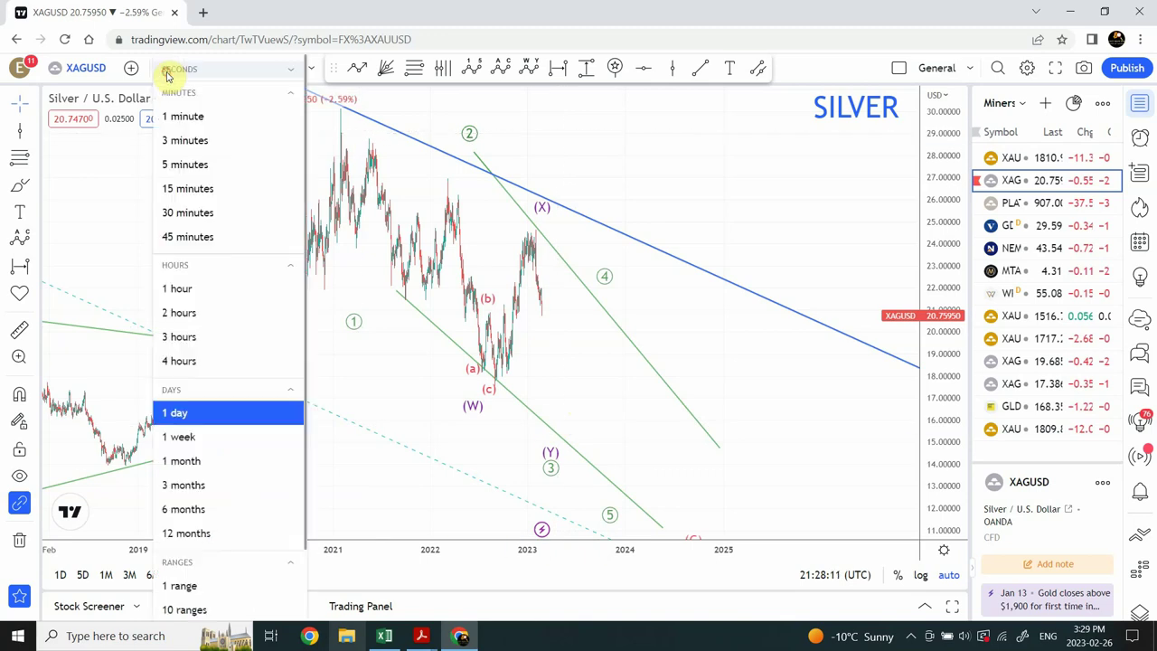
pyautogui.click(195, 291)
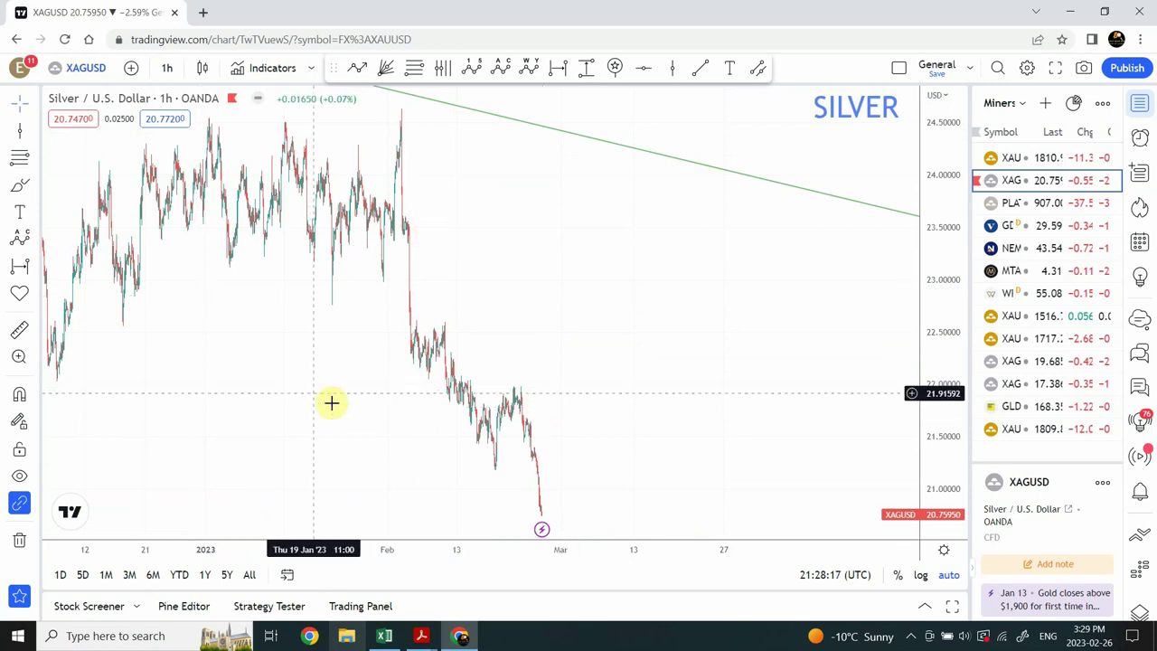
pyautogui.moveTo(332, 404); pyautogui.dragTo(280, 384)
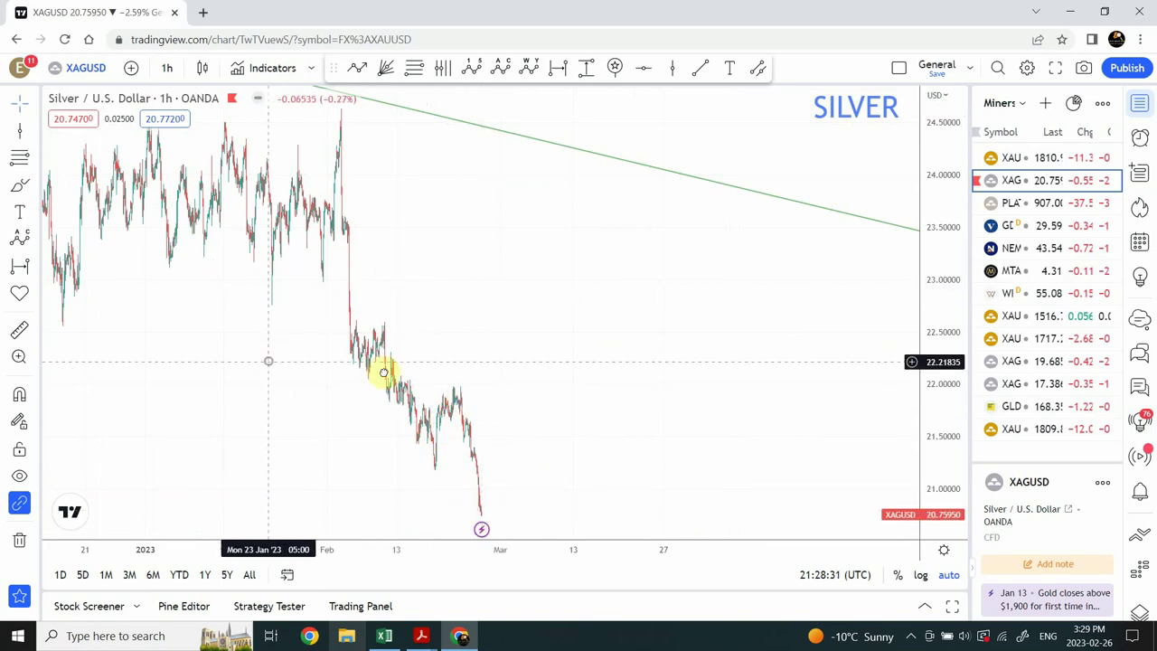
pyautogui.hscroll(-5, 383, 372)
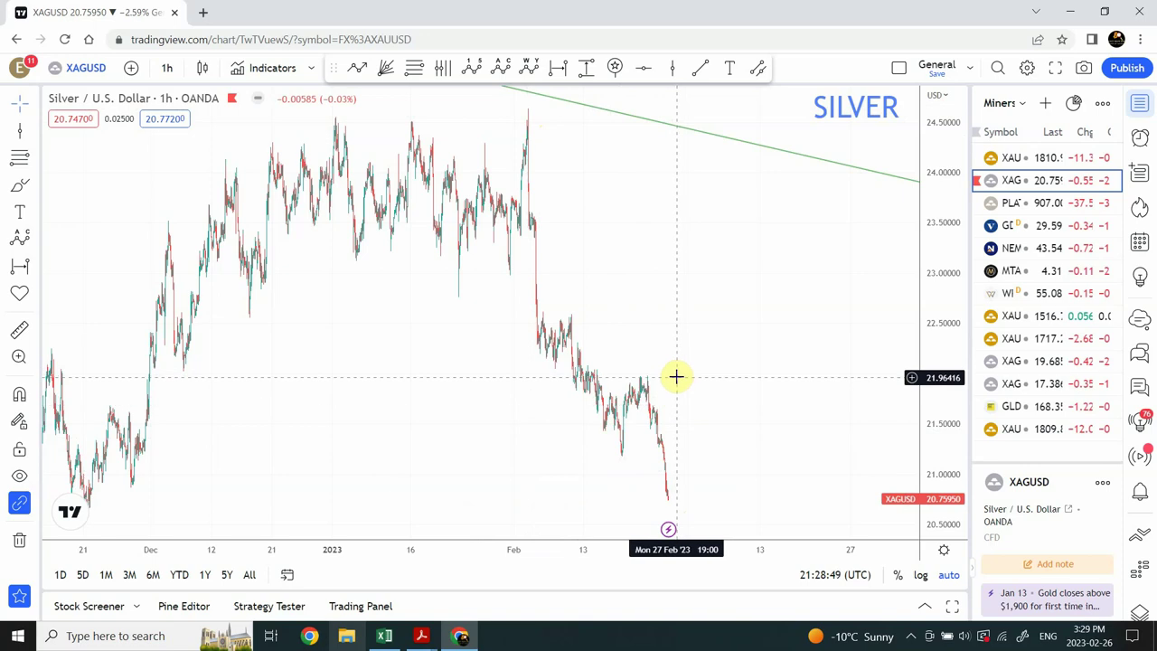
# Draw an Elliott impulse wave on the February 2023 decline from the high at about 24.64 to the 17 February low at about 21.10
pyautogui.click(469, 70)
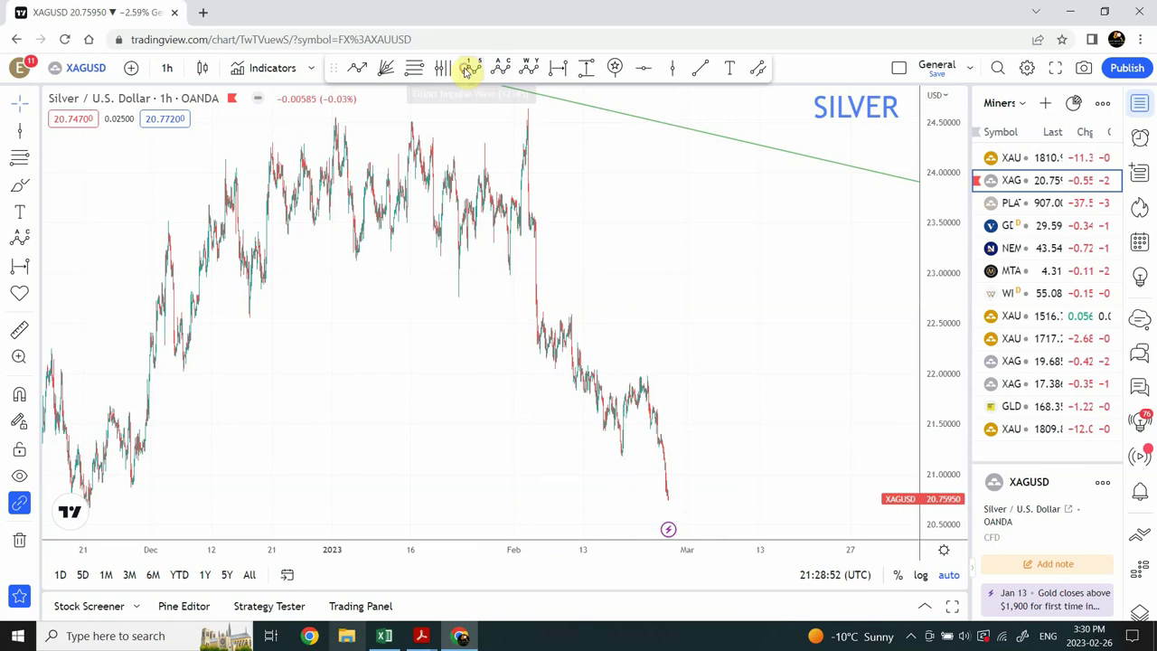
pyautogui.click(517, 107)
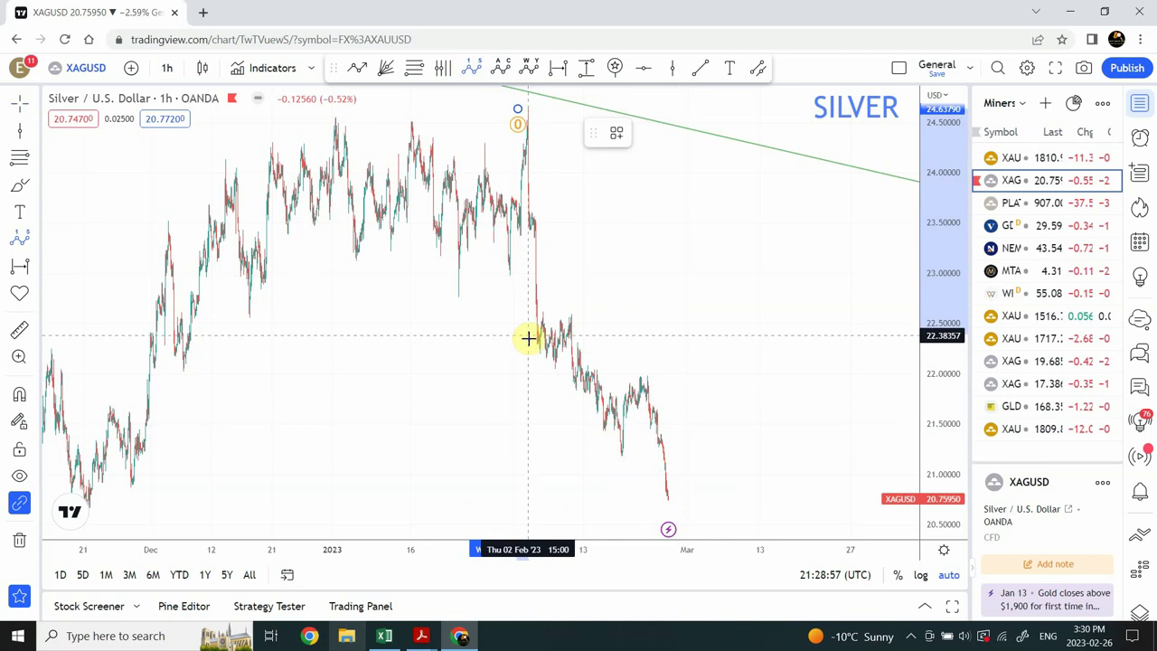
pyautogui.click(528, 233)
pyautogui.click(538, 209)
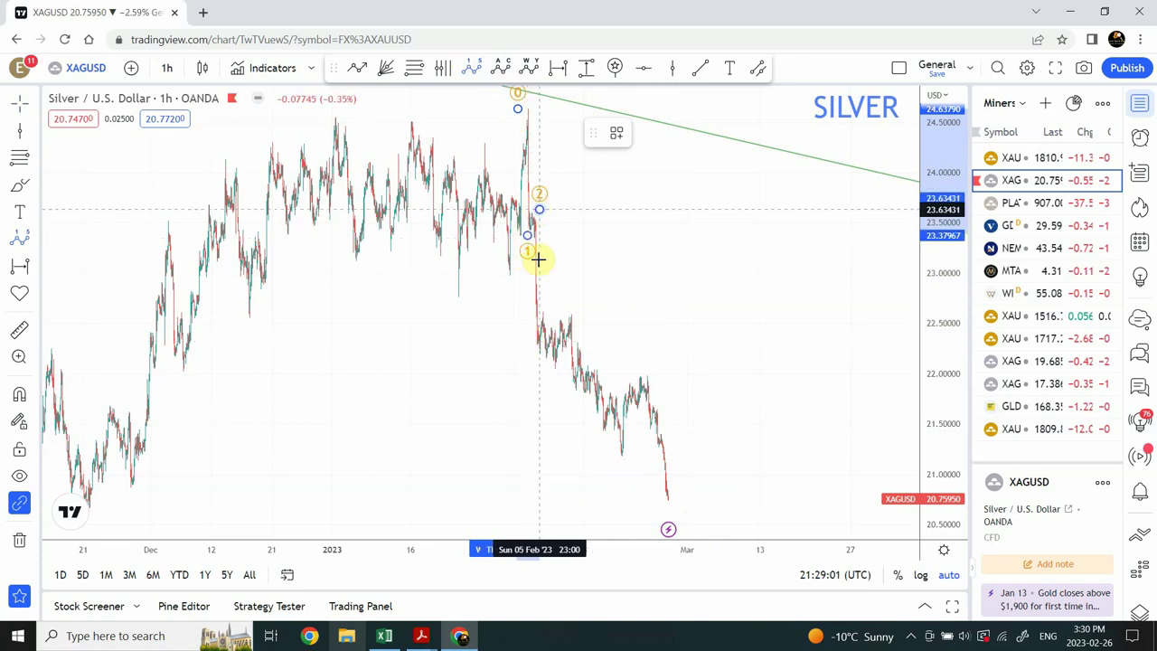
pyautogui.click(536, 358)
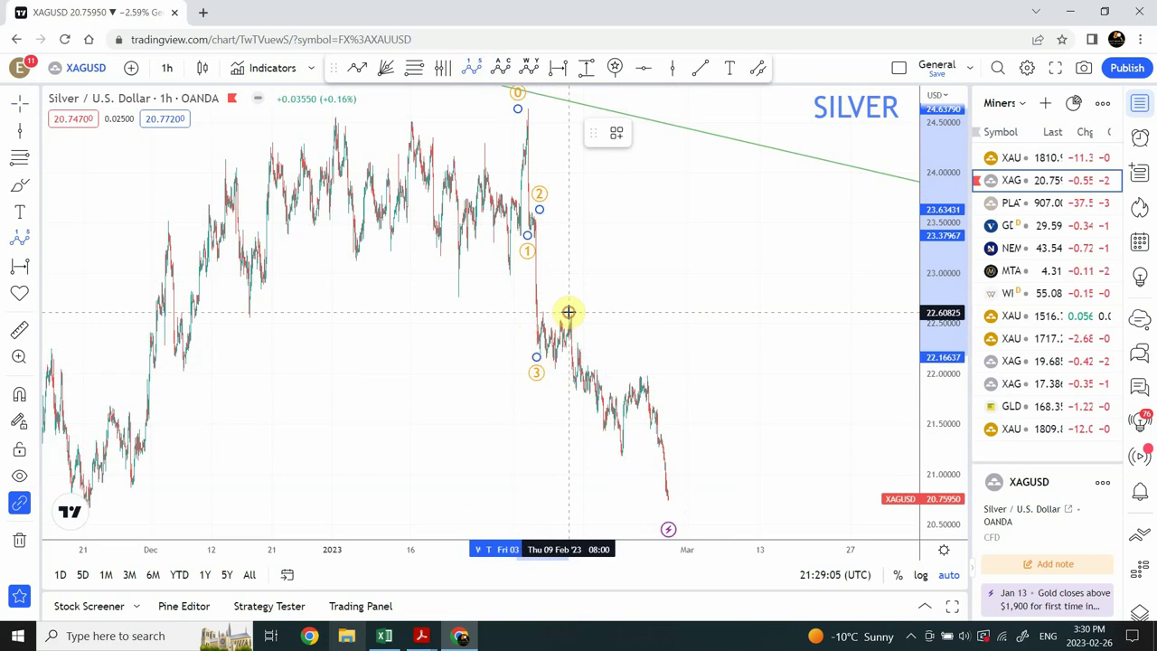
pyautogui.click(568, 312)
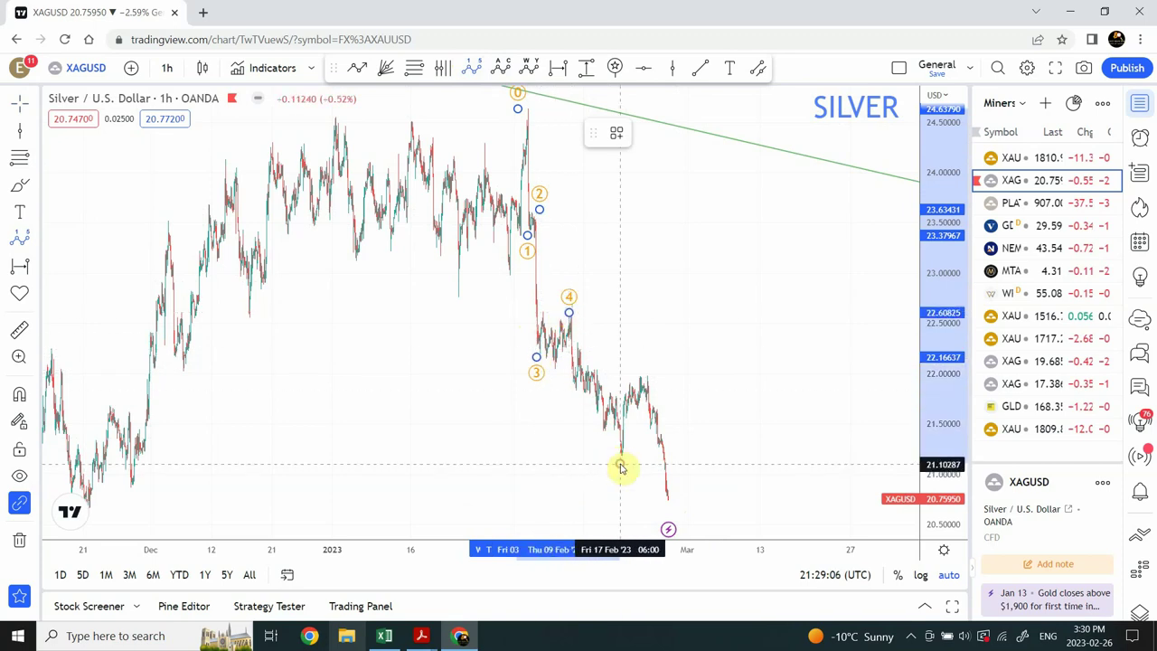
pyautogui.click(620, 467)
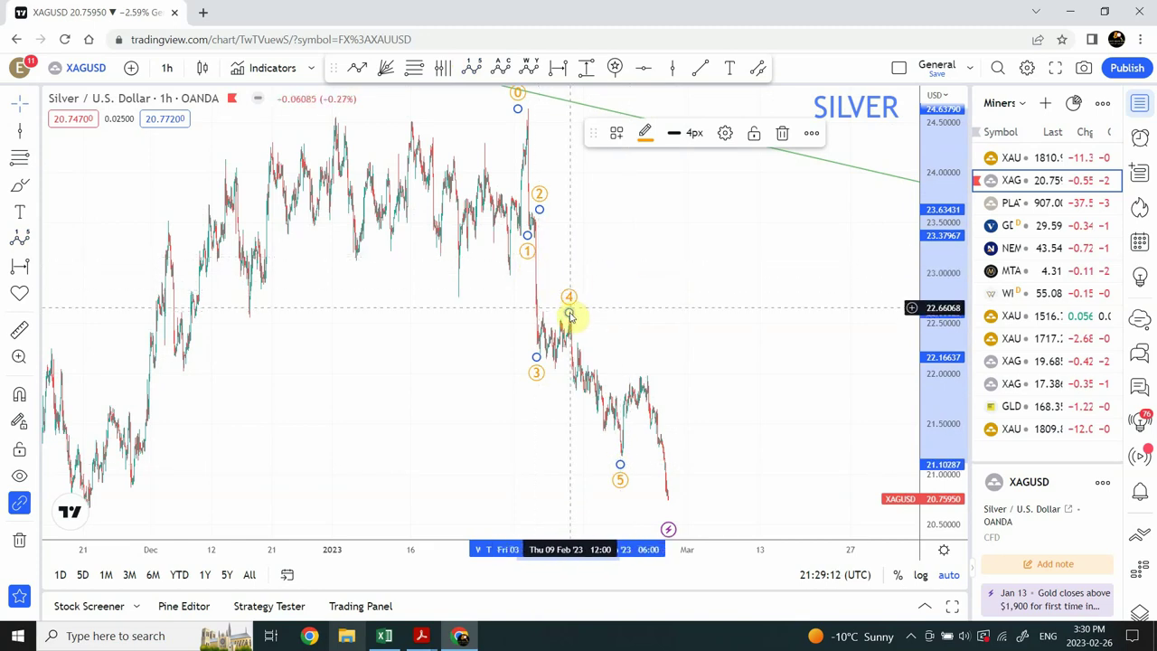
# Adjust the impulse wave's points, moving 4 to about 21.78, 3 to about 21.50, 1 to about 22.28 and 2 to about 22.62
pyautogui.moveTo(571, 306); pyautogui.dragTo(616, 397)
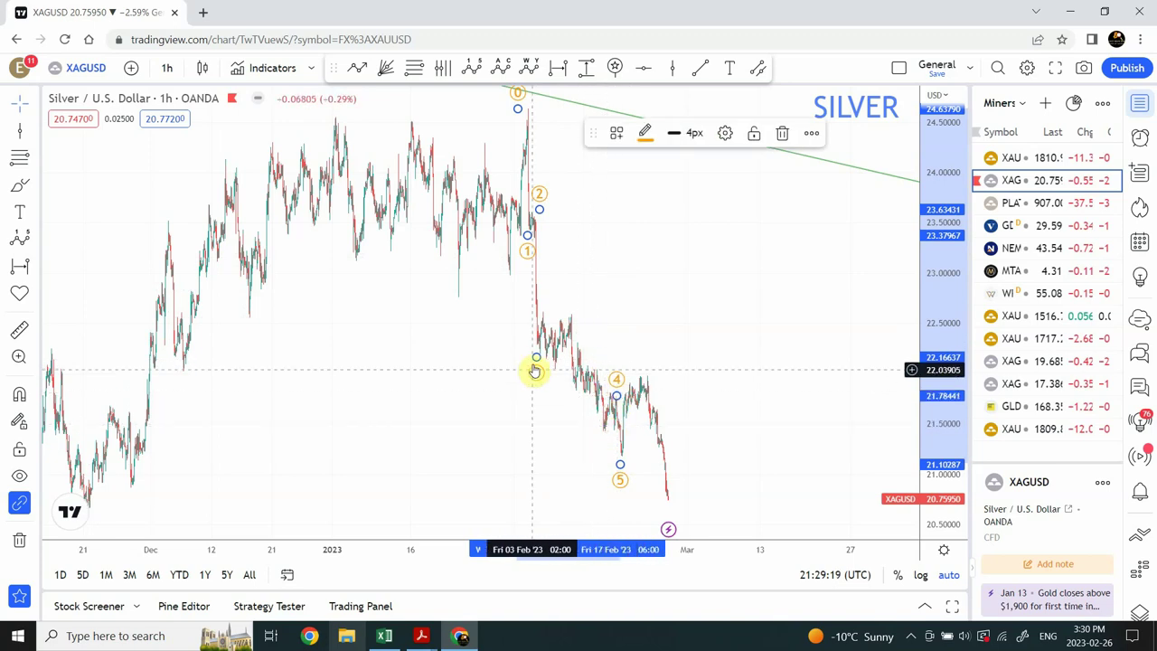
pyautogui.moveTo(535, 360); pyautogui.dragTo(593, 426)
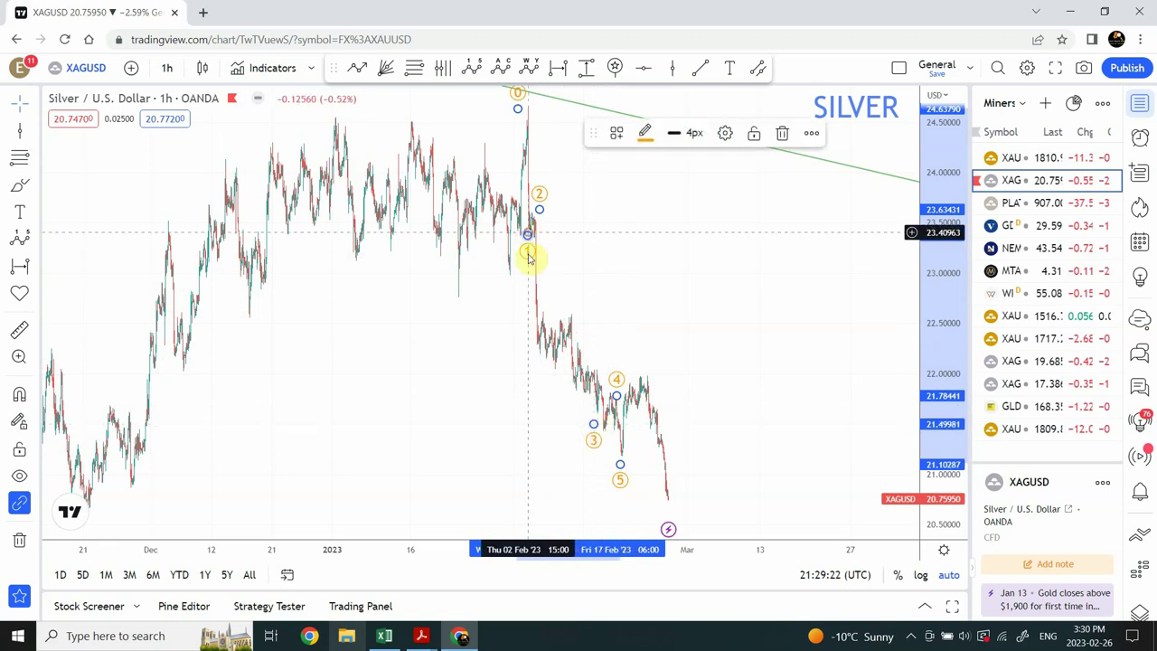
pyautogui.moveTo(529, 246); pyautogui.dragTo(534, 348)
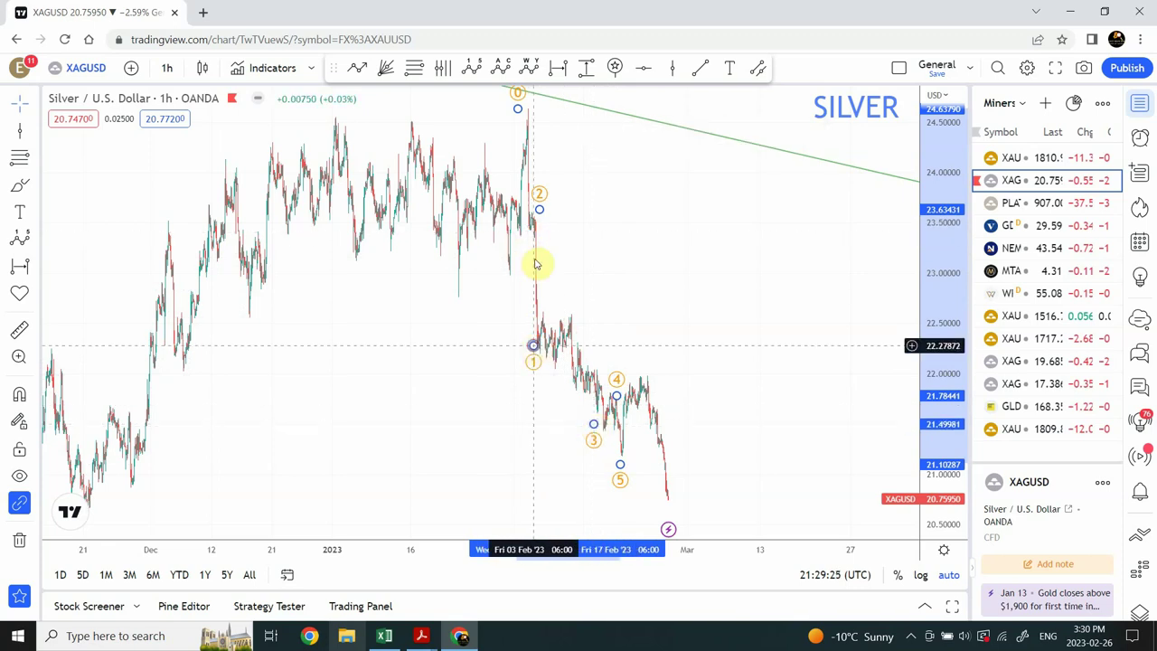
pyautogui.moveTo(540, 210)
pyautogui.mouseDown()
pyautogui.moveTo(569, 275)
pyautogui.moveTo(568, 314)
pyautogui.mouseUp()
pyautogui.click(646, 263)
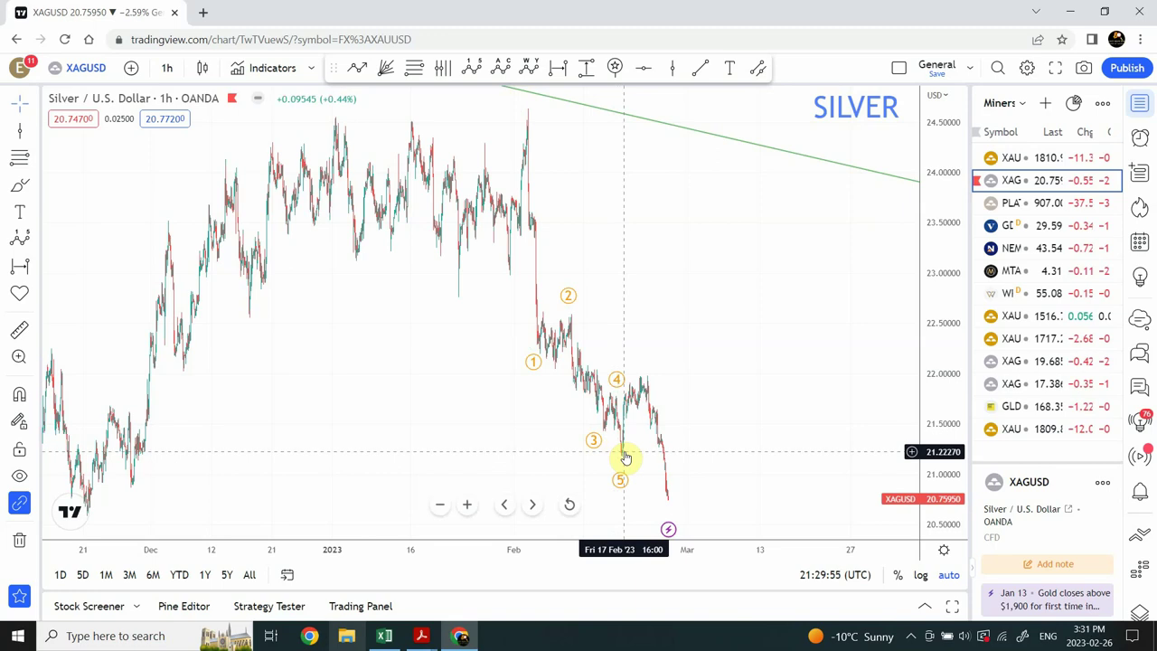
# Draw an Elliott correction wave from the wave 5 low, with (a) at about 22.09, (b) at about 20.68 and (c) at about 22.03
pyautogui.click(500, 71)
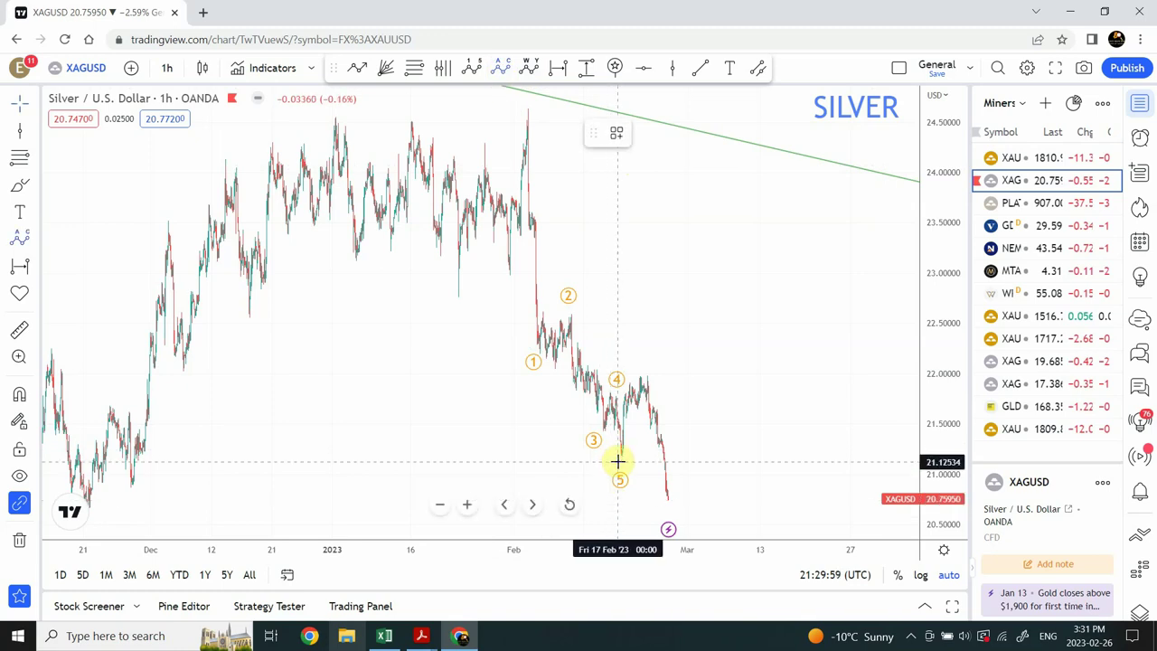
pyautogui.click(619, 461)
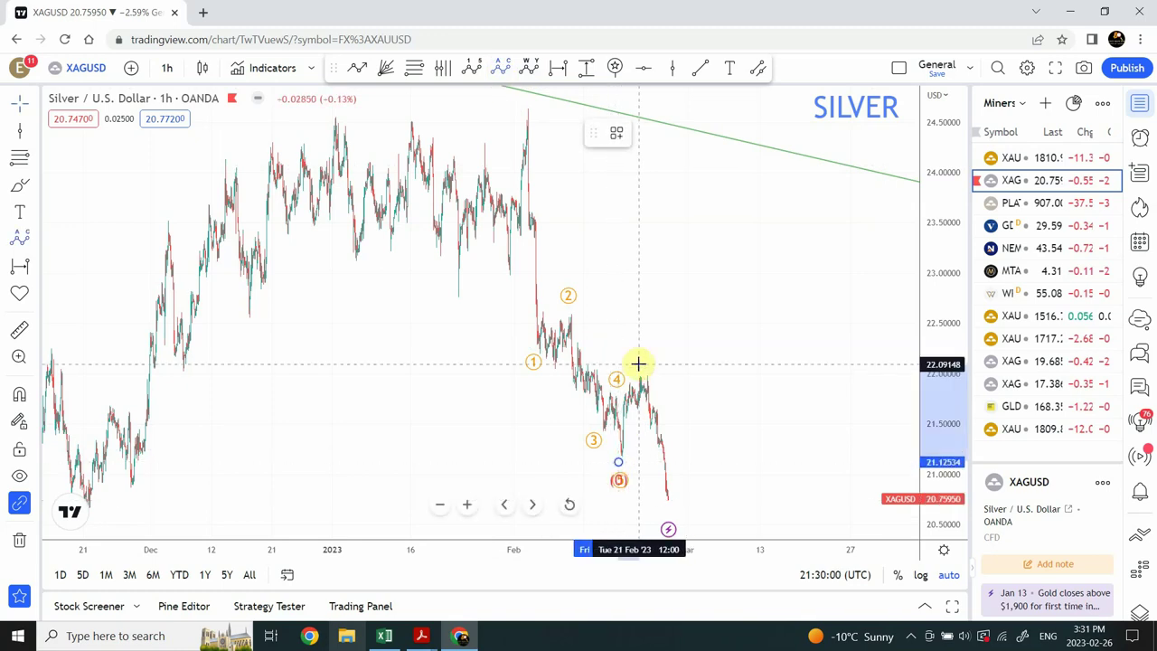
pyautogui.click(668, 504)
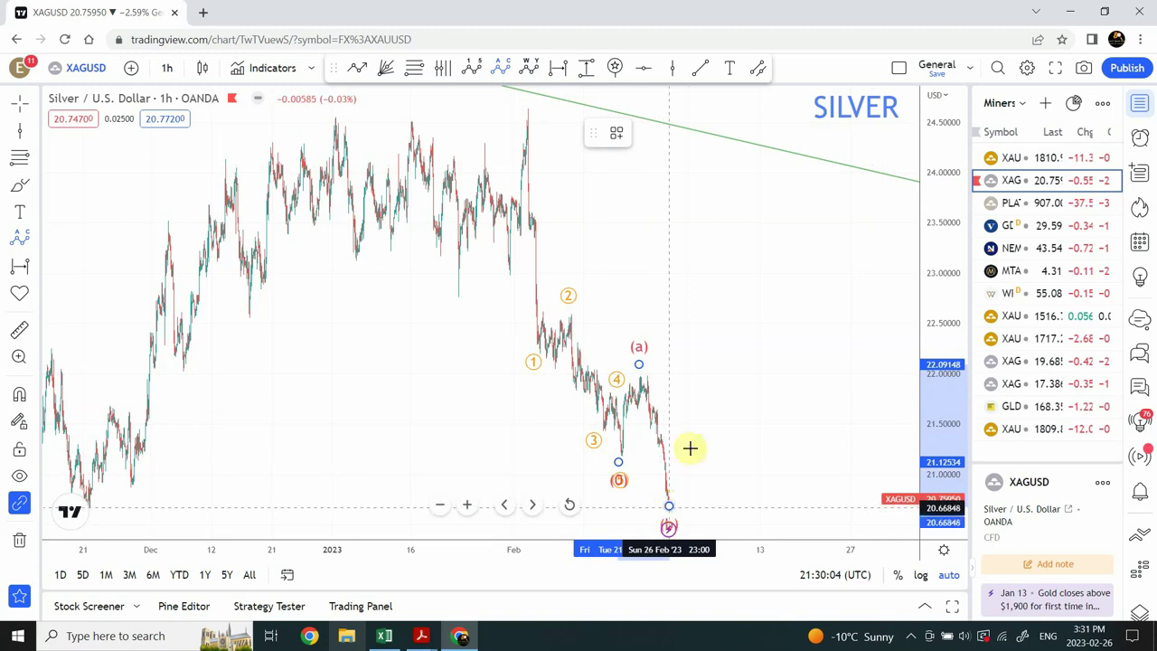
pyautogui.click(678, 369)
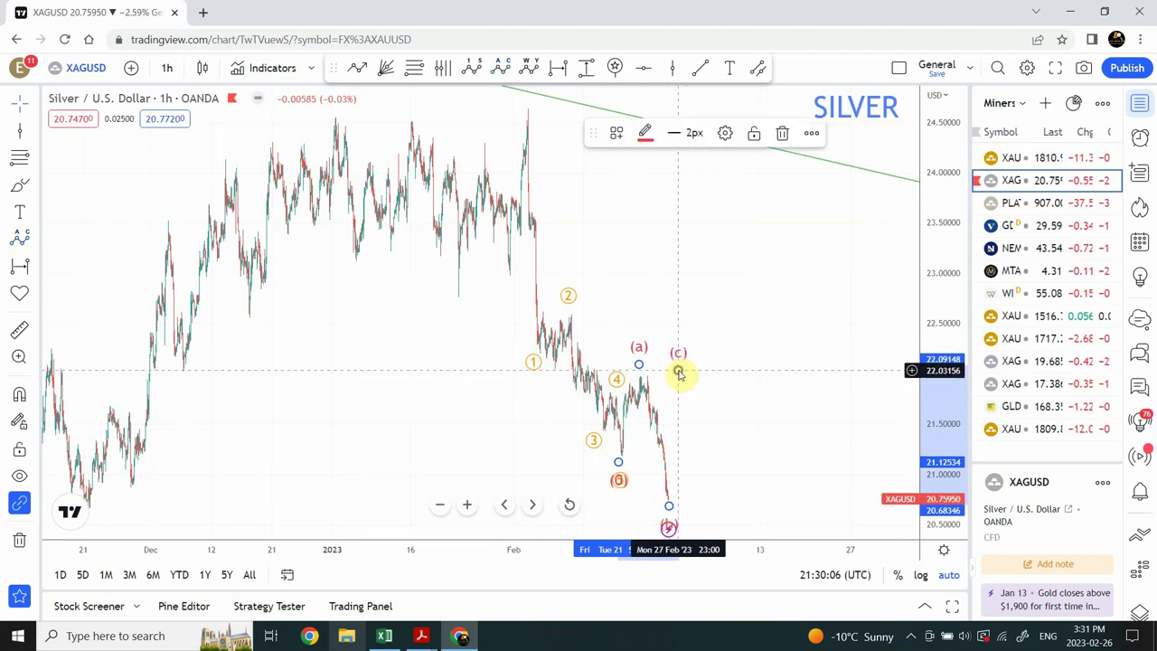
pyautogui.click(741, 386)
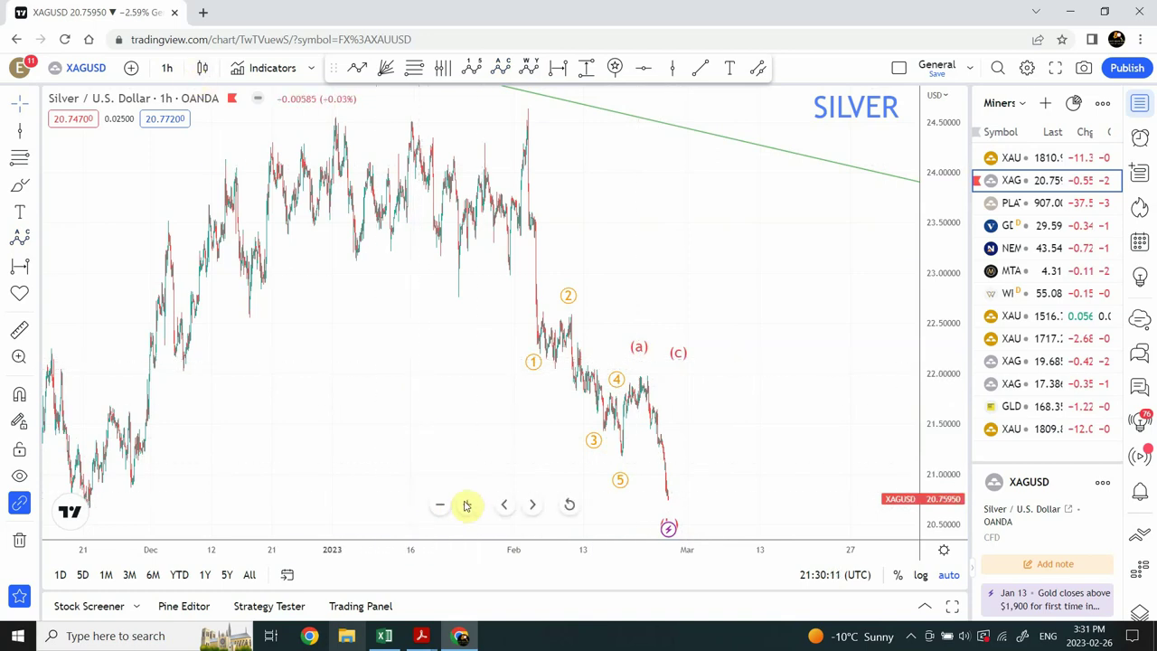
# Move point (a) of the correction wave onto the 22 February peak at about 22.01
pyautogui.click(467, 505)
pyautogui.click(467, 505)
pyautogui.click(467, 505)
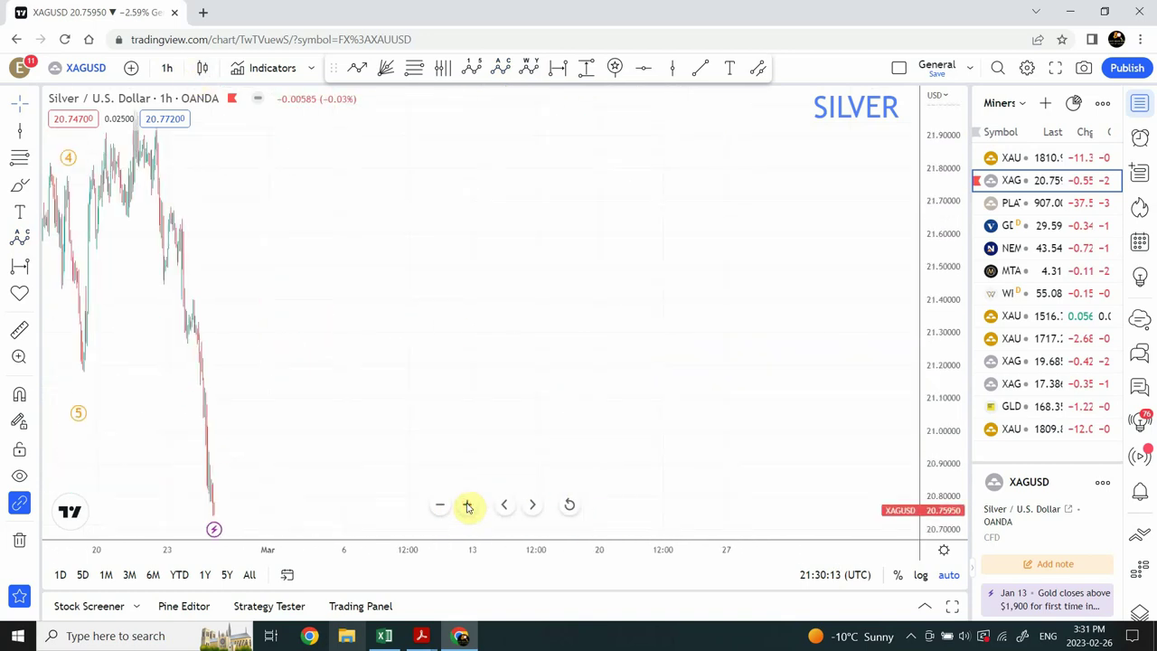
pyautogui.moveTo(414, 299); pyautogui.dragTo(573, 232)
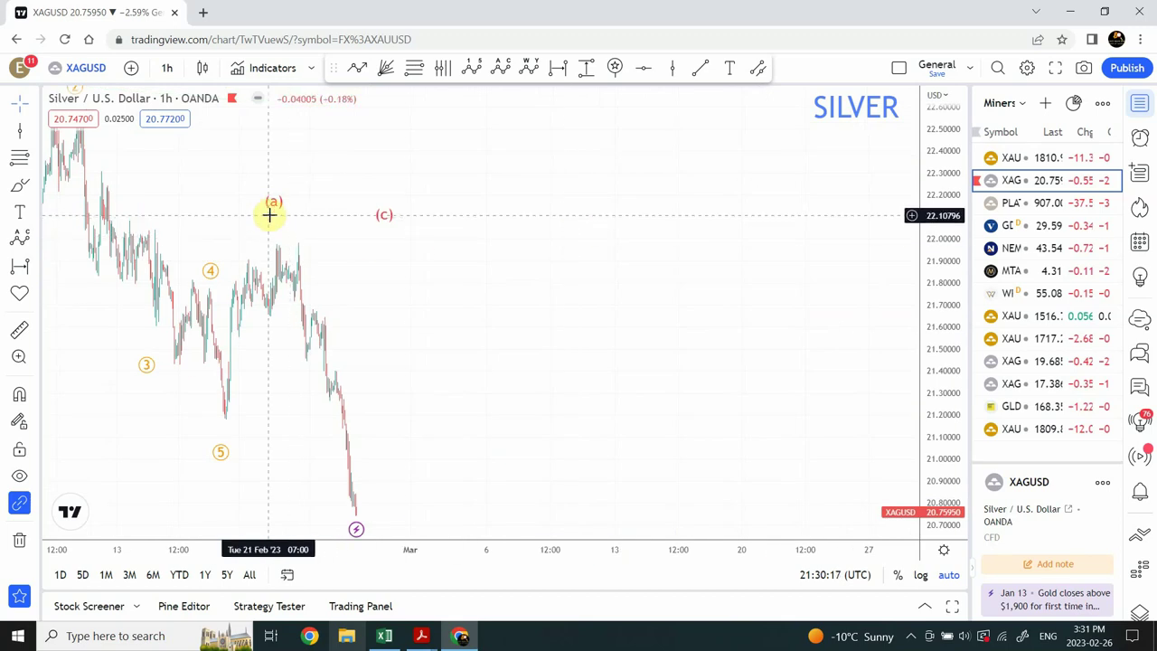
pyautogui.moveTo(274, 221)
pyautogui.moveTo(274, 220); pyautogui.dragTo(298, 238)
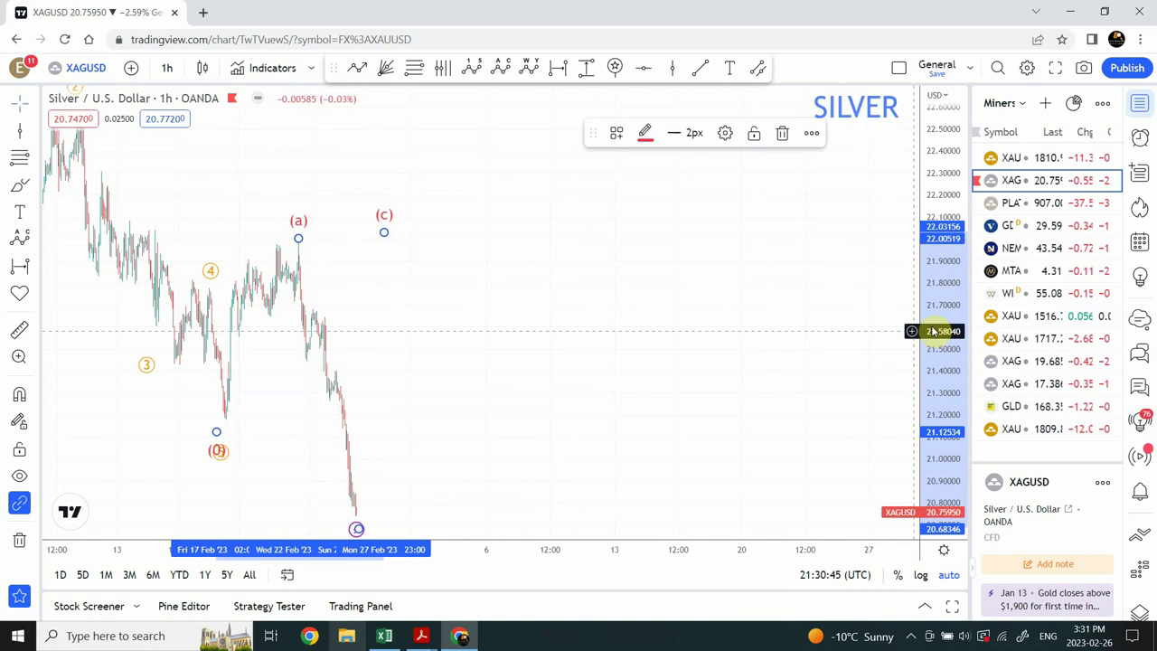
# Move point (b) of the correction wave below the last candle to about 20.52 and point (c) to about 22.02
pyautogui.moveTo(942, 308); pyautogui.dragTo(936, 406)
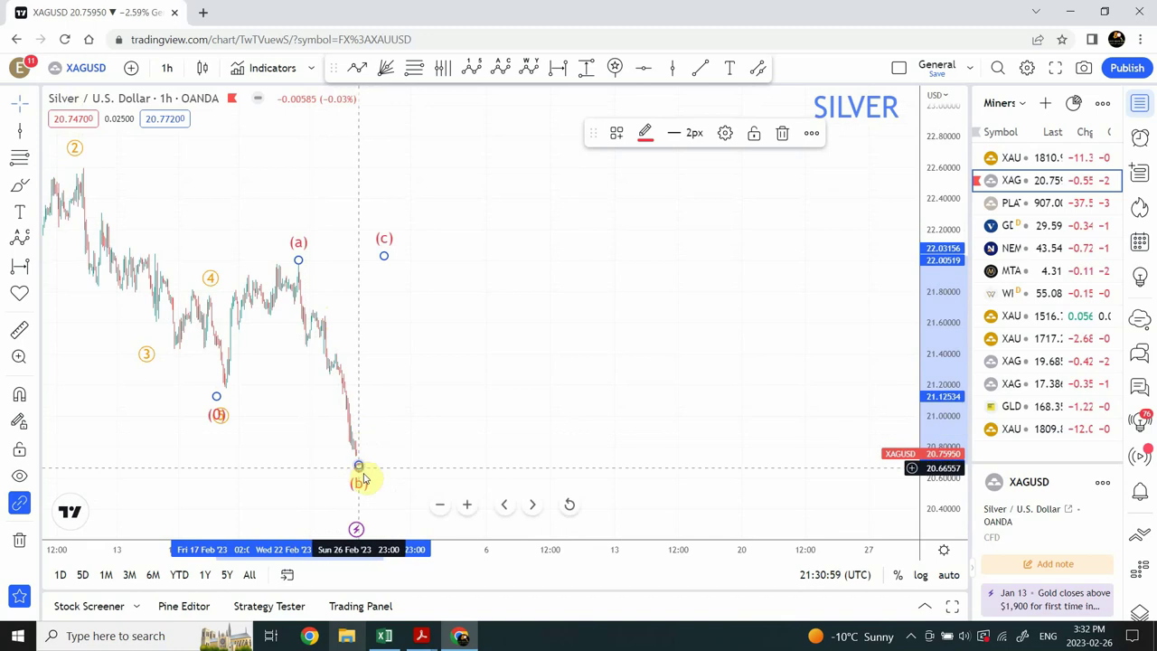
pyautogui.moveTo(362, 473); pyautogui.dragTo(378, 494)
pyautogui.click(387, 369)
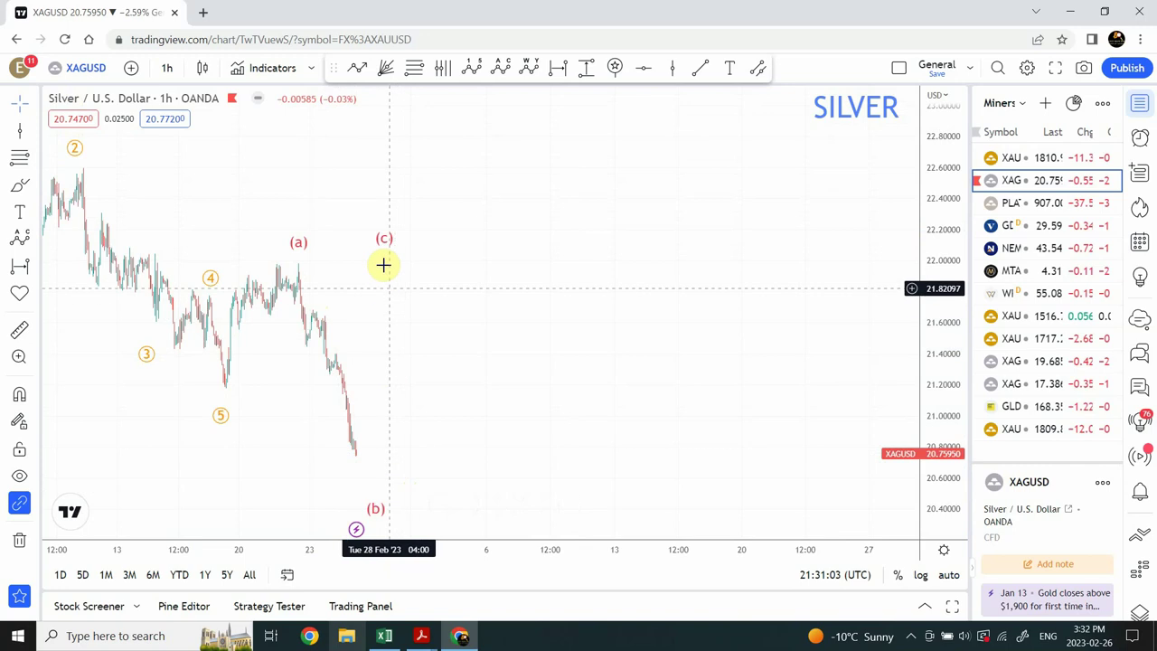
pyautogui.moveTo(385, 260); pyautogui.dragTo(391, 259)
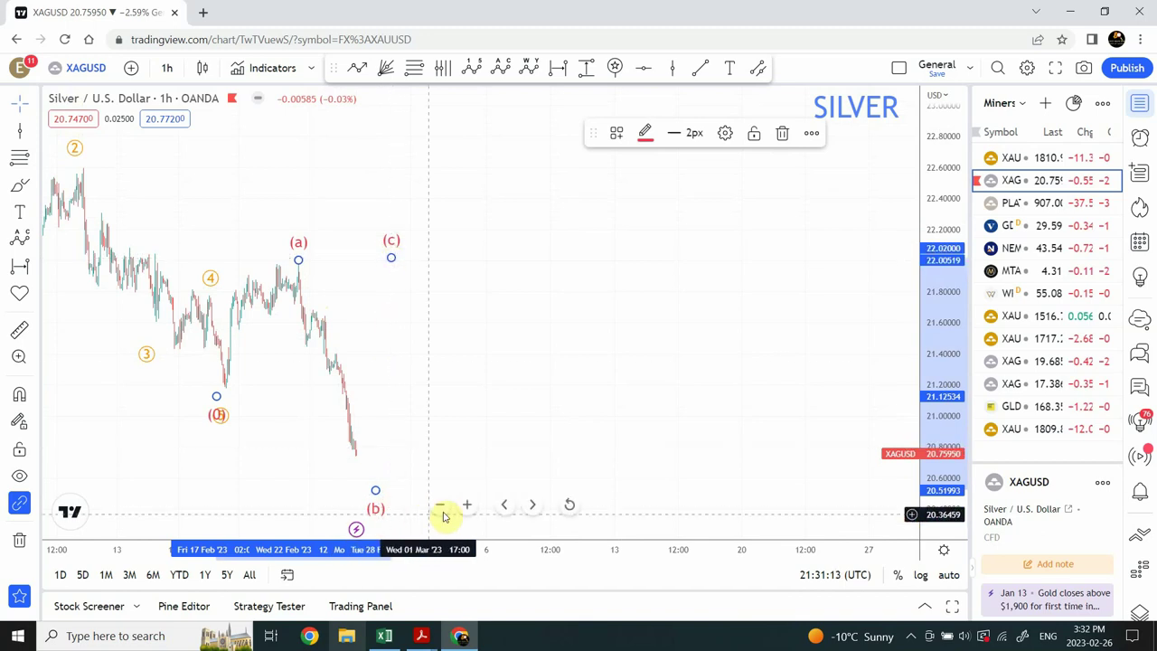
# Raise point (c) of the correction wave to about 22.59, level with the wave 2 peak
pyautogui.click(442, 506)
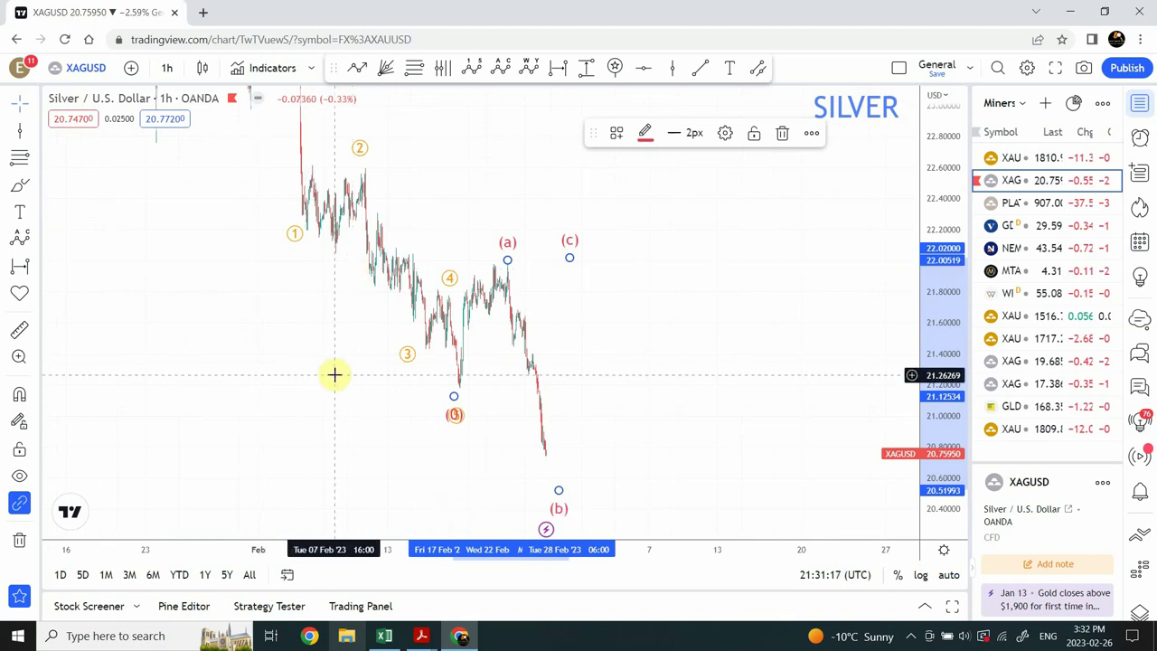
pyautogui.moveTo(335, 375); pyautogui.dragTo(286, 407)
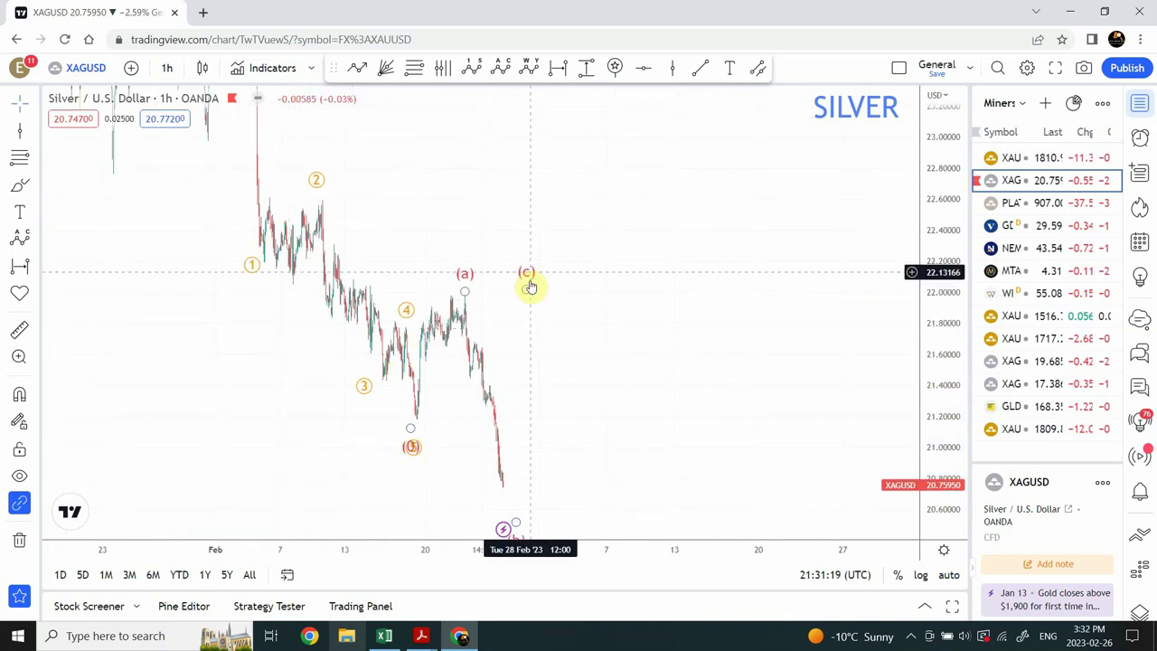
pyautogui.moveTo(528, 288)
pyautogui.mouseDown()
pyautogui.moveTo(514, 254)
pyautogui.moveTo(516, 194)
pyautogui.moveTo(511, 215)
pyautogui.moveTo(511, 203)
pyautogui.mouseUp()
pyautogui.click(620, 320)
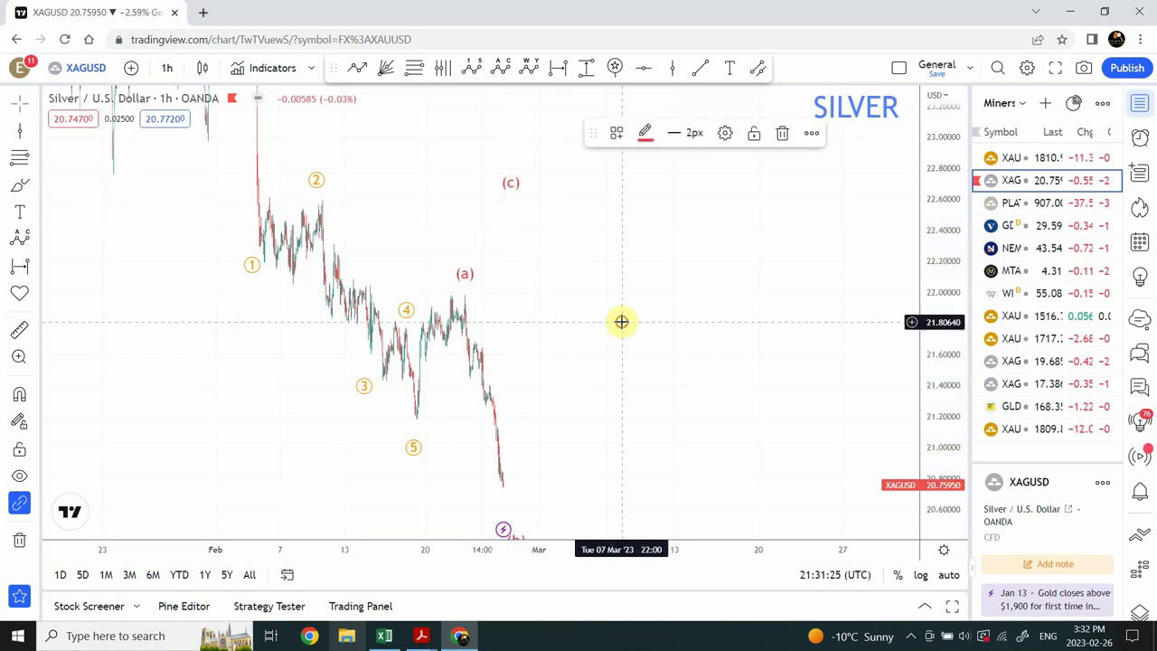
# Draw a steep rising trend line from about 20.54 near point (b) up to the level of point (c)
pyautogui.click(699, 71)
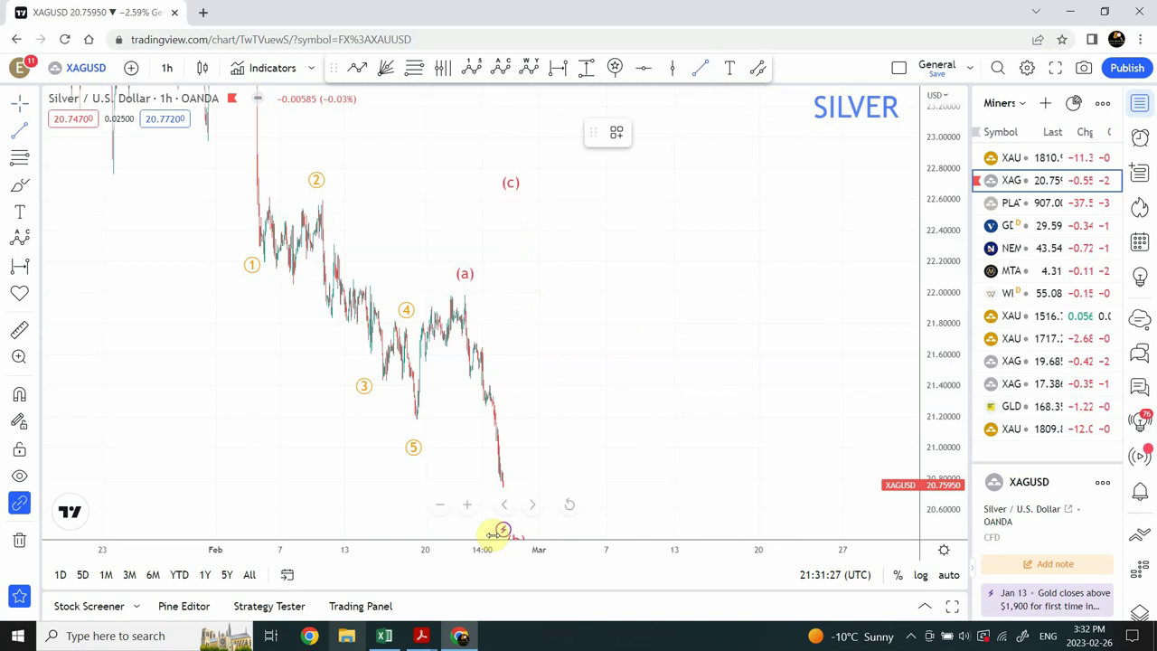
pyautogui.click(515, 519)
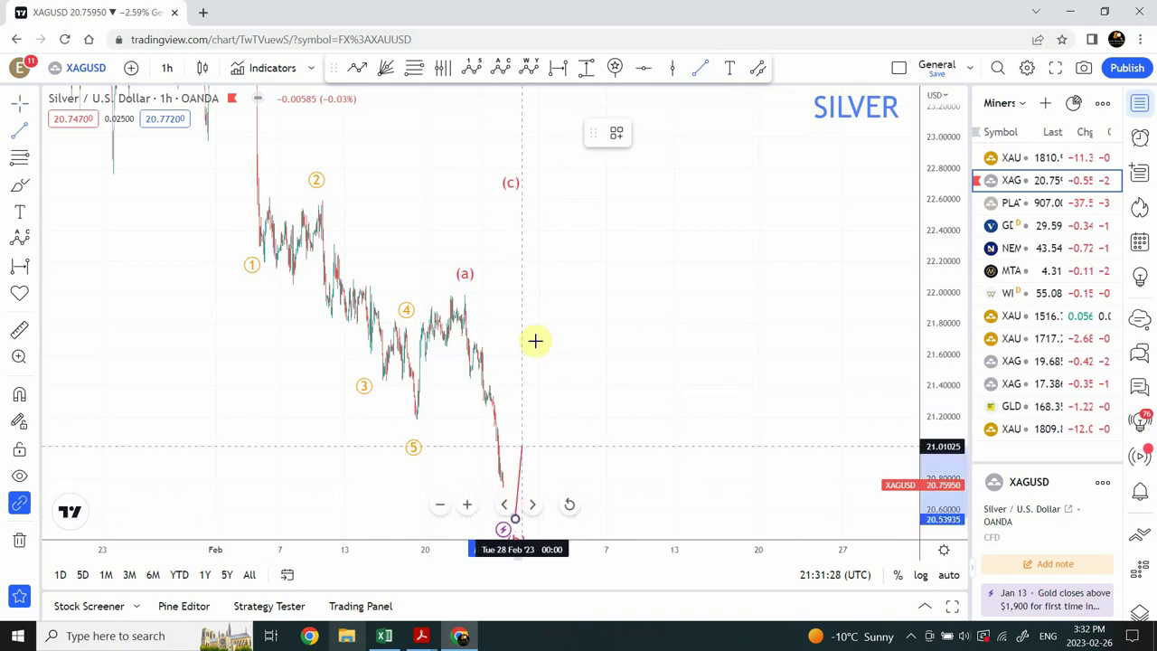
pyautogui.click(539, 191)
pyautogui.click(636, 299)
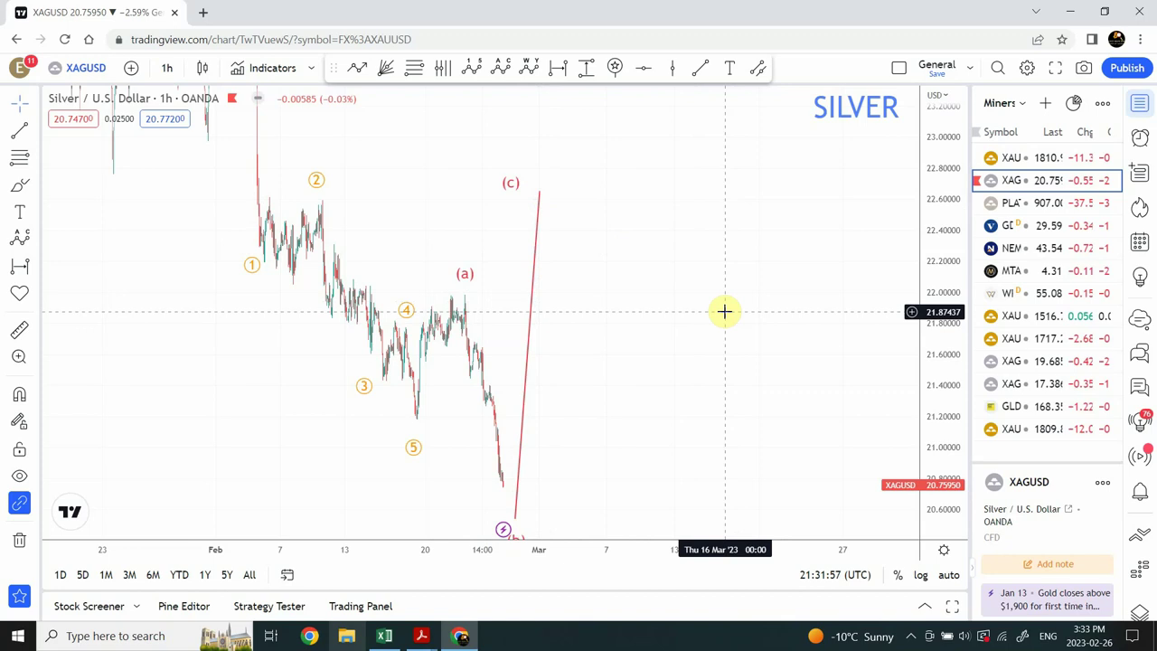
# Delete the (a)(b)(c) correction wave and move wave 5 of the impulse wave below the latest low to about 20.66
pyautogui.click(467, 278)
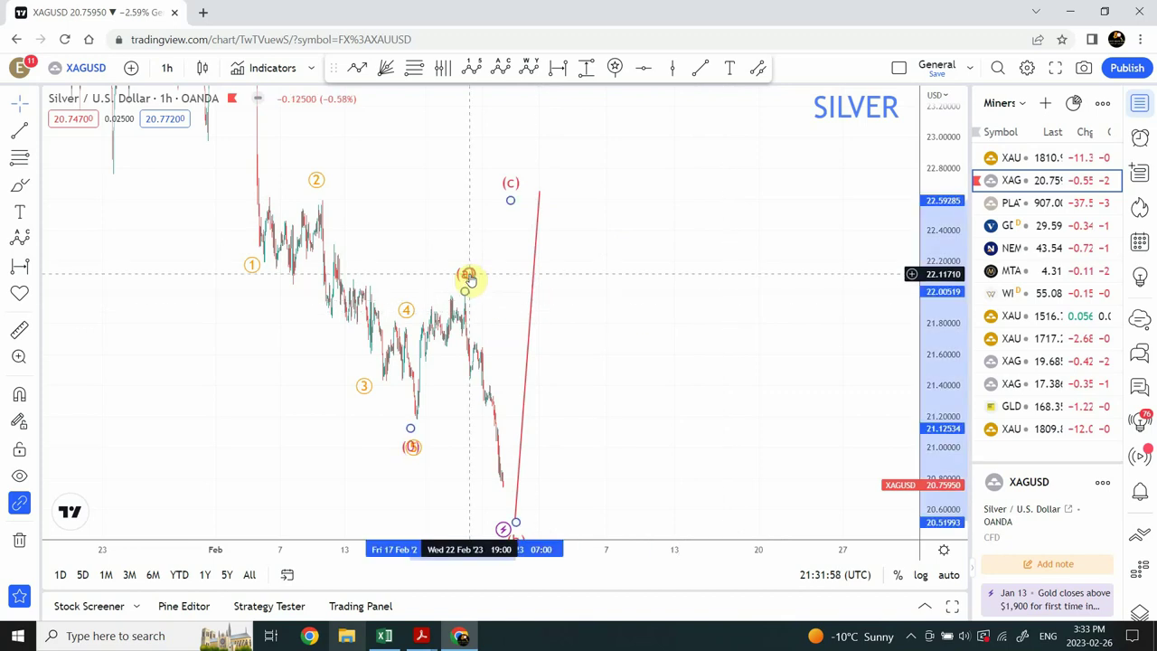
pyautogui.moveTo(467, 278); pyautogui.dragTo(414, 452)
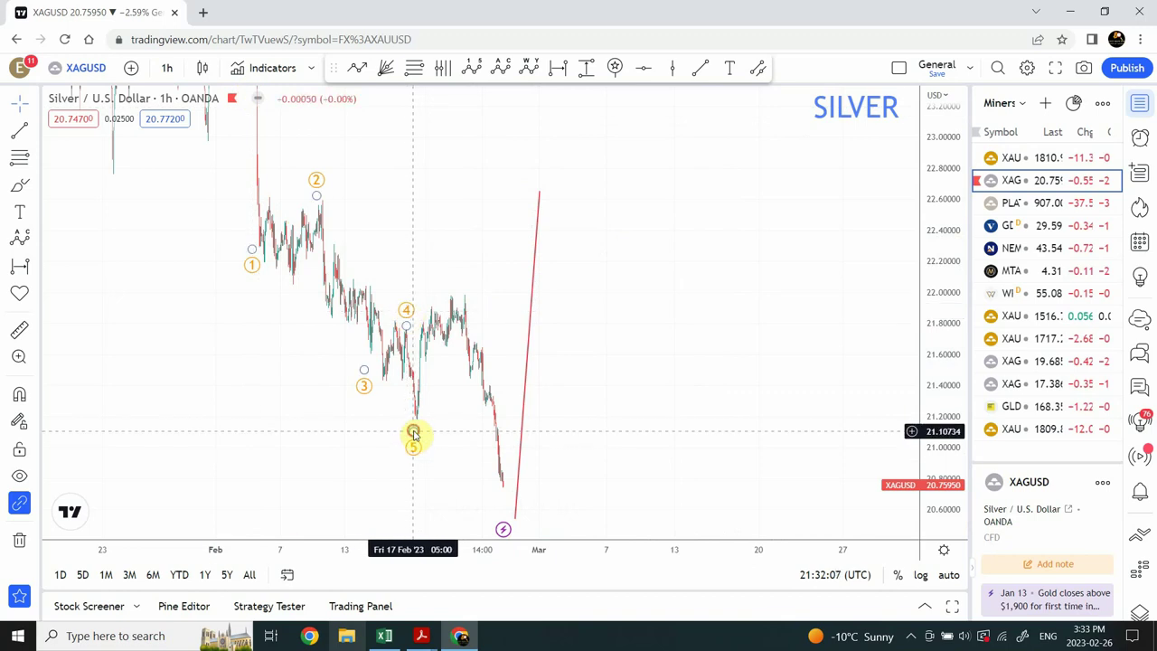
pyautogui.moveTo(411, 439)
pyautogui.mouseDown()
pyautogui.moveTo(473, 465)
pyautogui.moveTo(509, 507)
pyautogui.mouseUp()
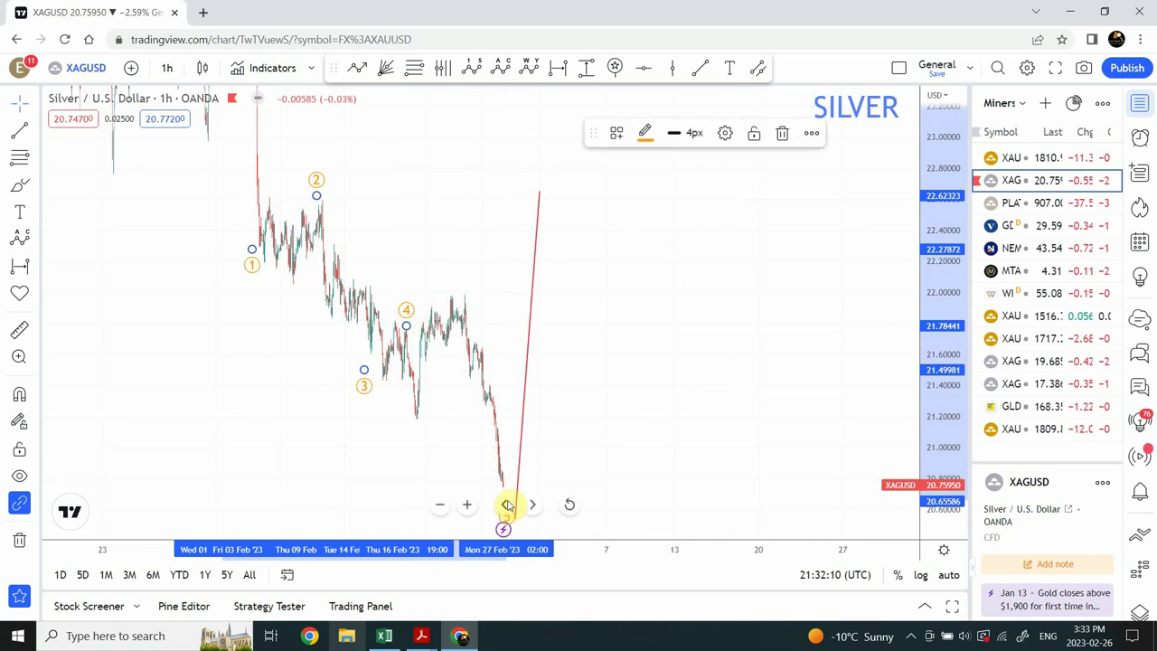
pyautogui.click(679, 483)
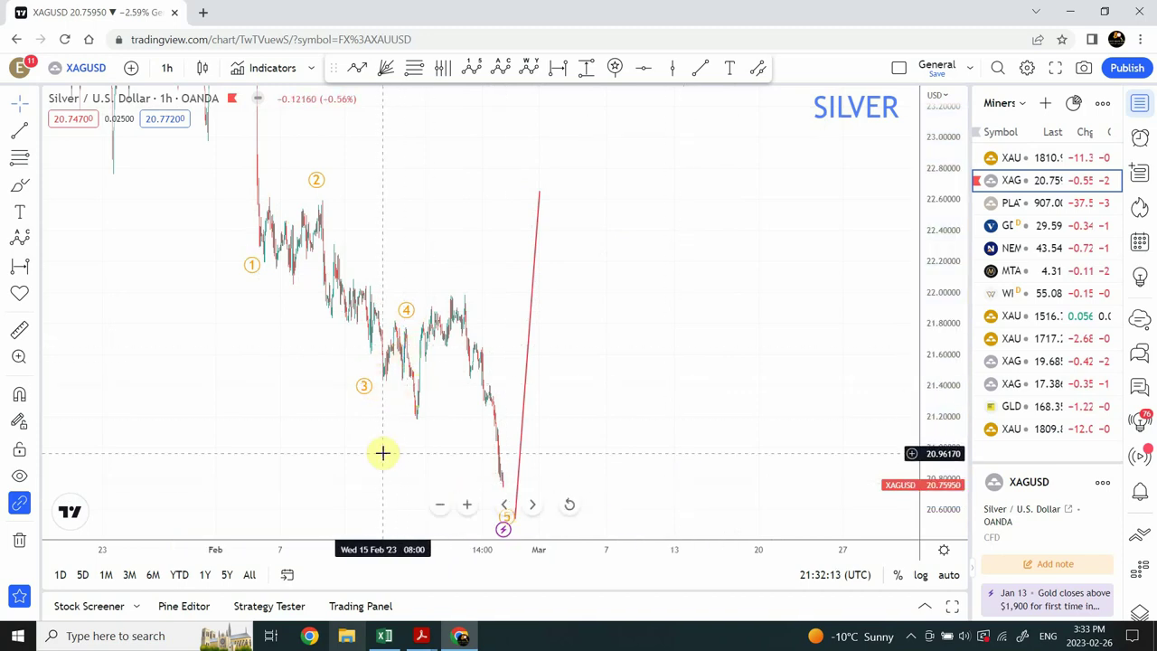
# Reposition the impulse wave's points, moving 1 to about 23.25, 2 to about 23.60, 3 to about 21.24 and 4 to about 22.01
pyautogui.click(441, 508)
pyautogui.click(442, 511)
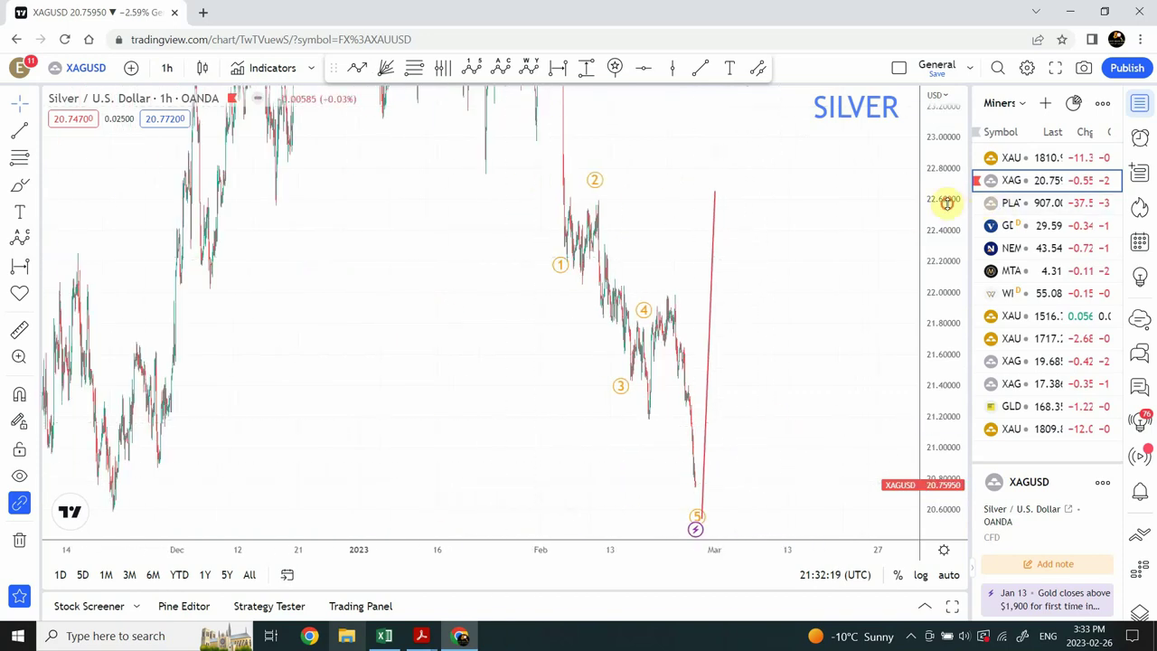
pyautogui.moveTo(947, 203); pyautogui.dragTo(939, 327)
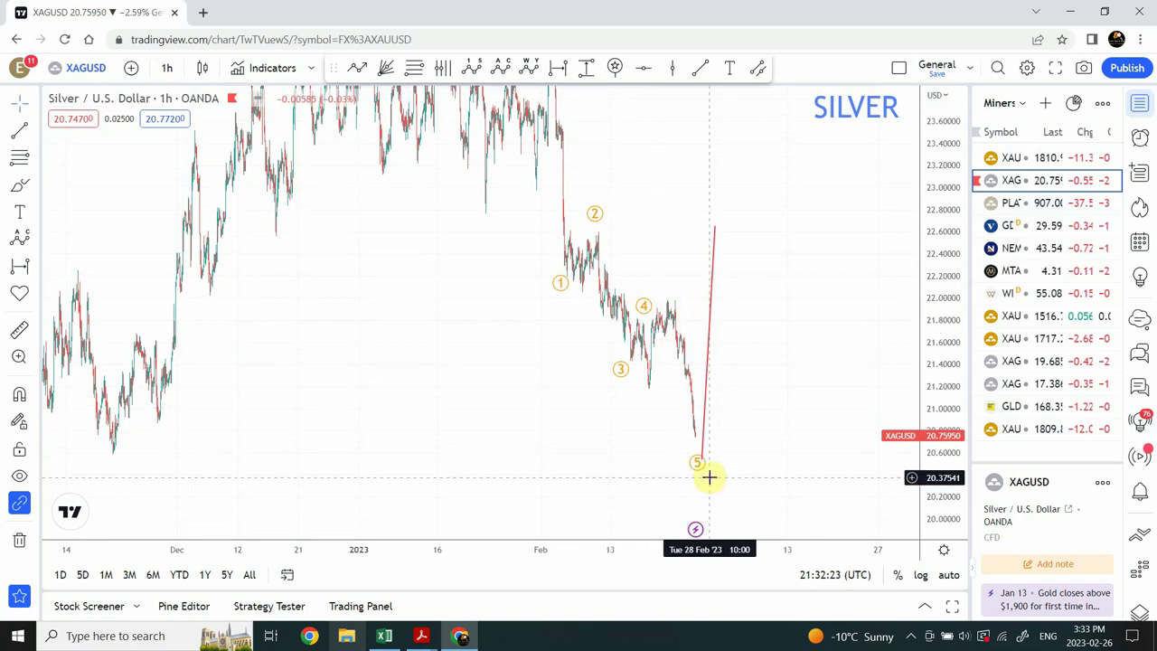
pyautogui.click(561, 272)
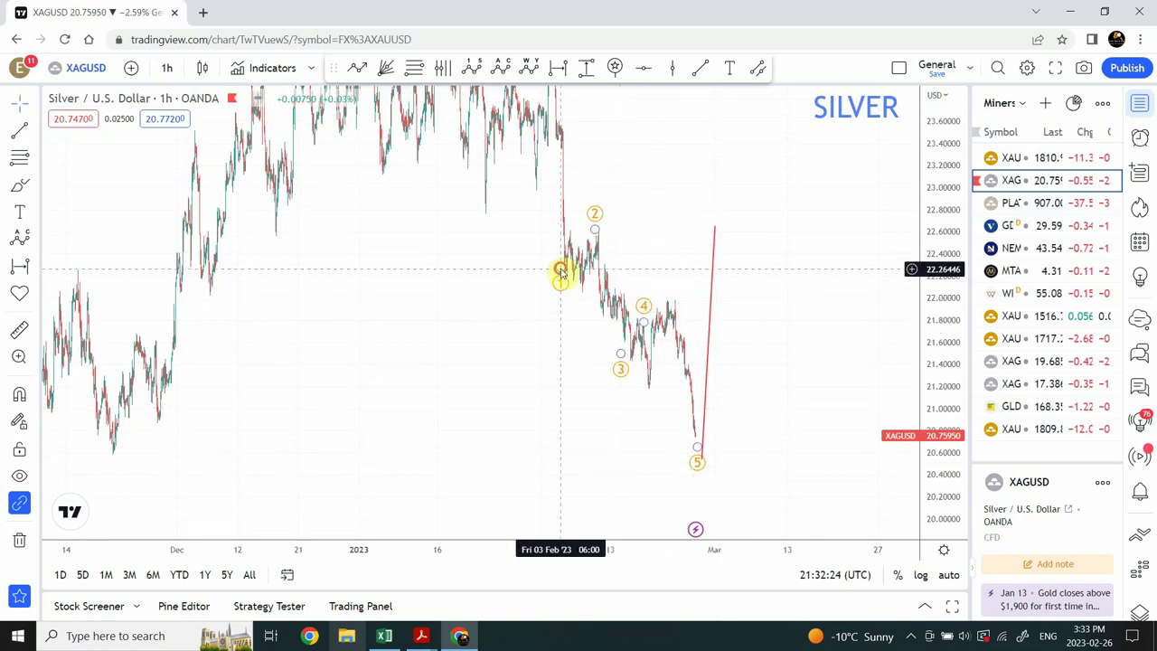
pyautogui.moveTo(561, 271)
pyautogui.mouseDown()
pyautogui.moveTo(563, 150)
pyautogui.moveTo(548, 163)
pyautogui.mouseUp()
pyautogui.moveTo(595, 231); pyautogui.dragTo(572, 121)
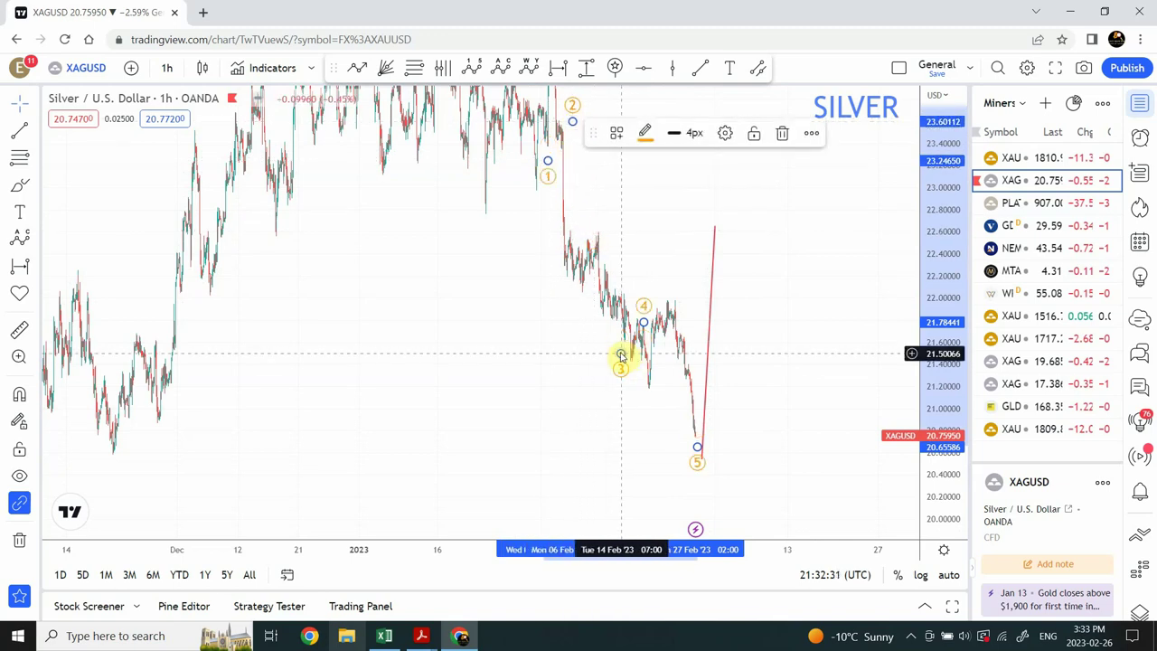
pyautogui.moveTo(623, 356)
pyautogui.mouseDown()
pyautogui.moveTo(627, 386)
pyautogui.moveTo(641, 382)
pyautogui.mouseUp()
pyautogui.moveTo(644, 322); pyautogui.dragTo(672, 305)
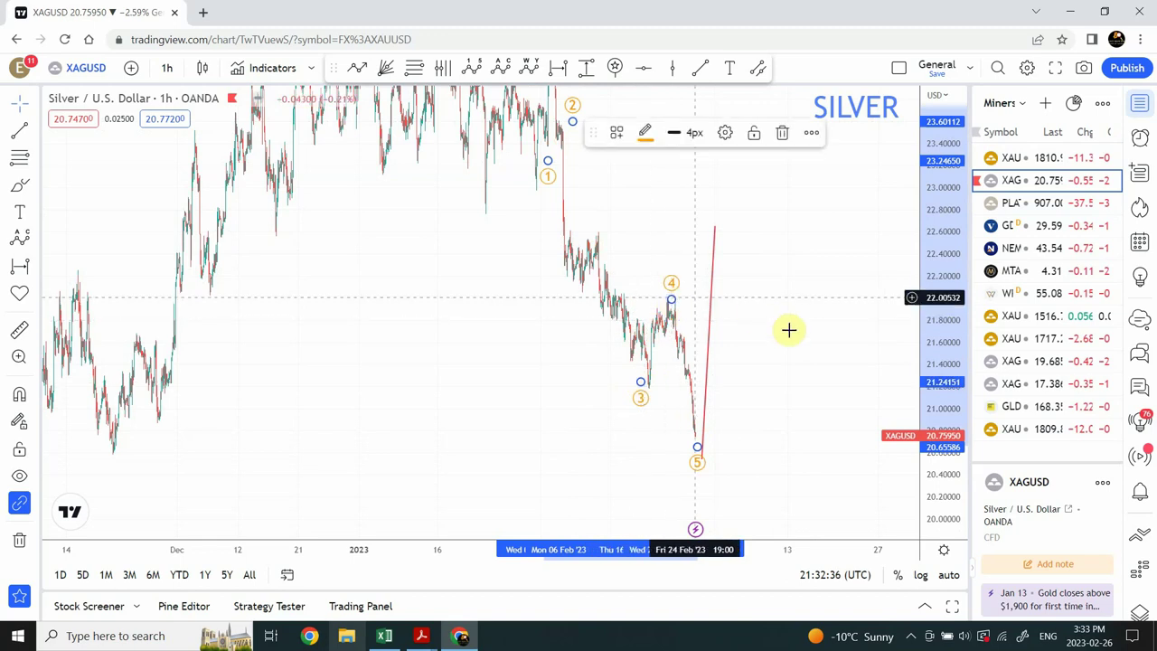
pyautogui.click(787, 328)
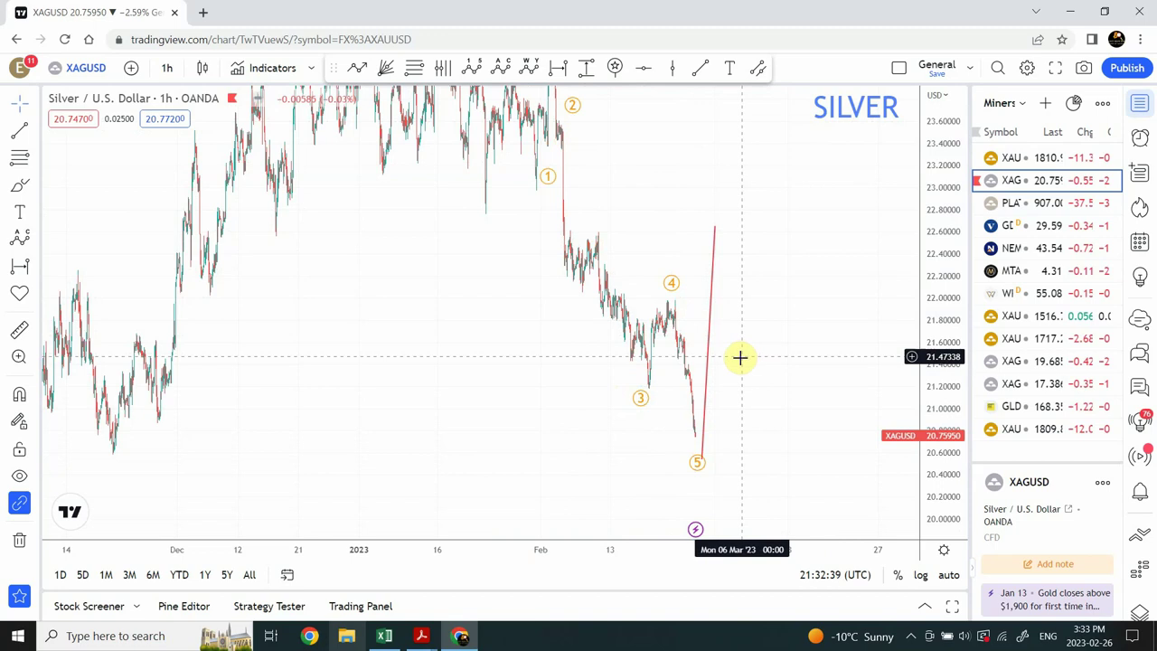
pyautogui.click(701, 463)
pyautogui.click(736, 434)
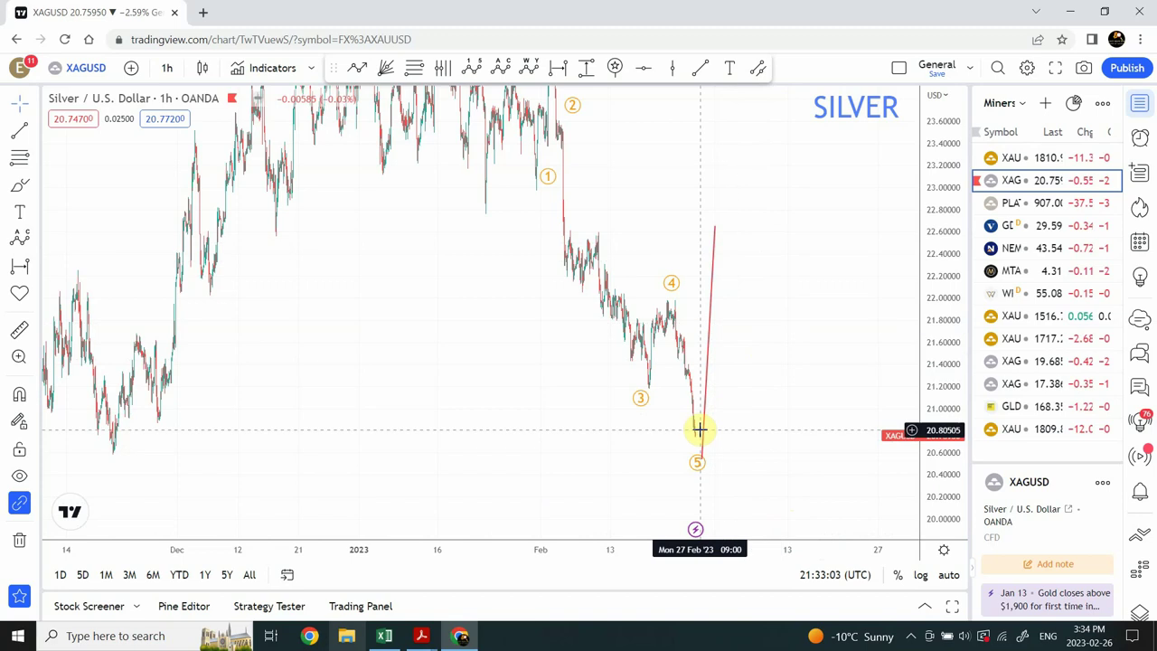
pyautogui.click(702, 460)
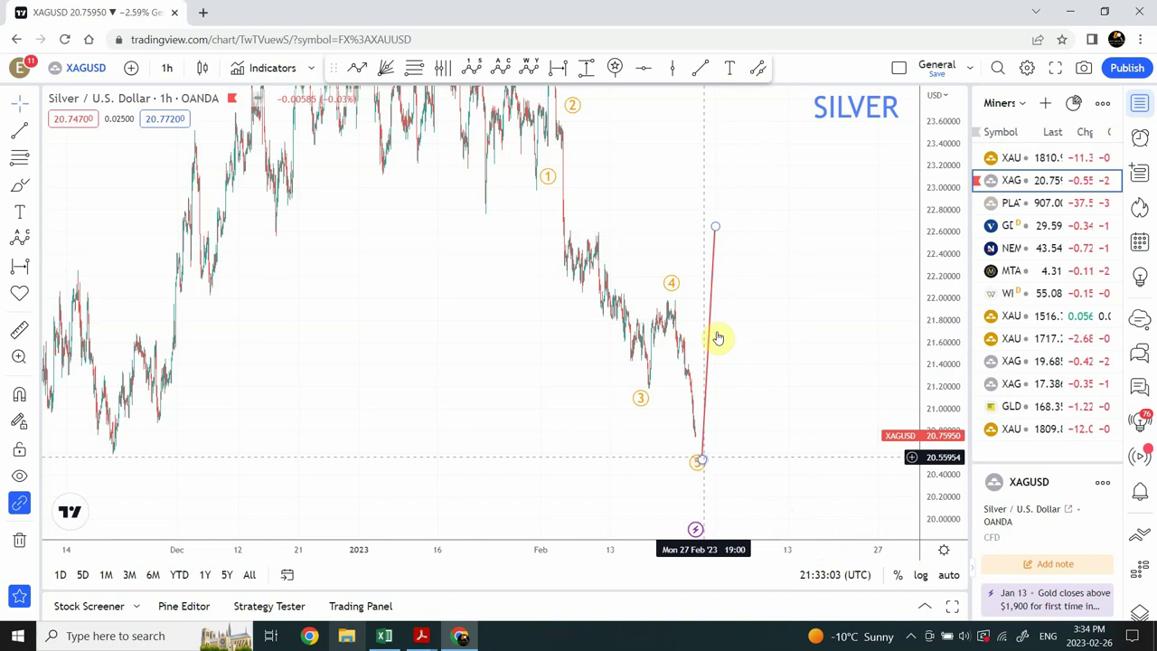
pyautogui.click(738, 443)
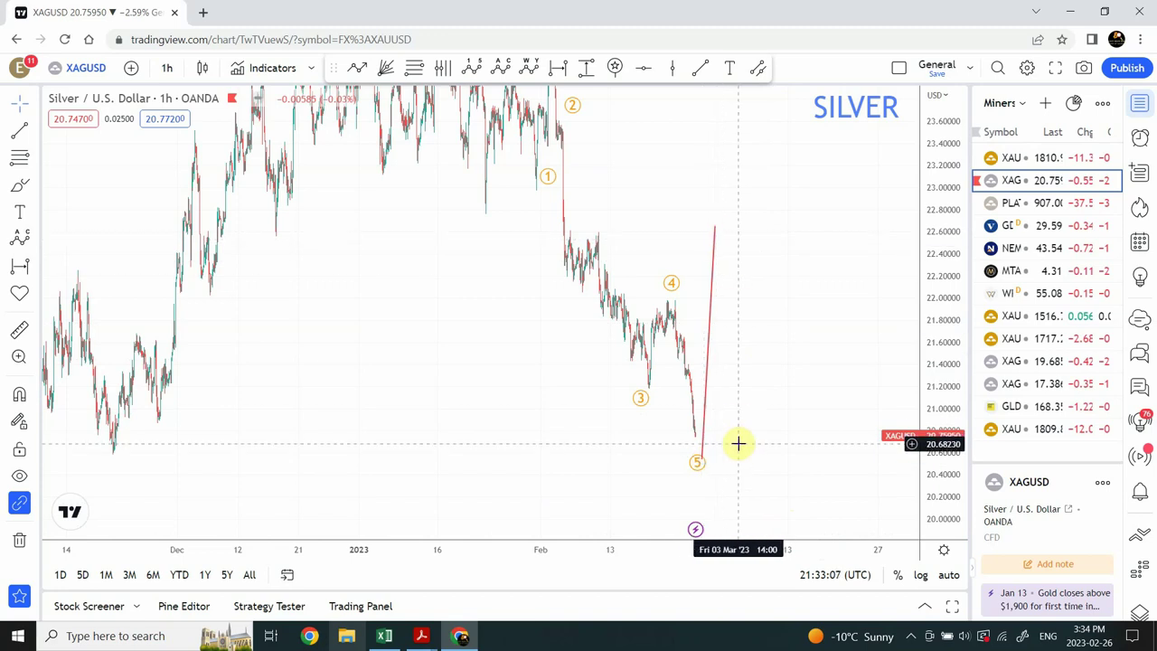